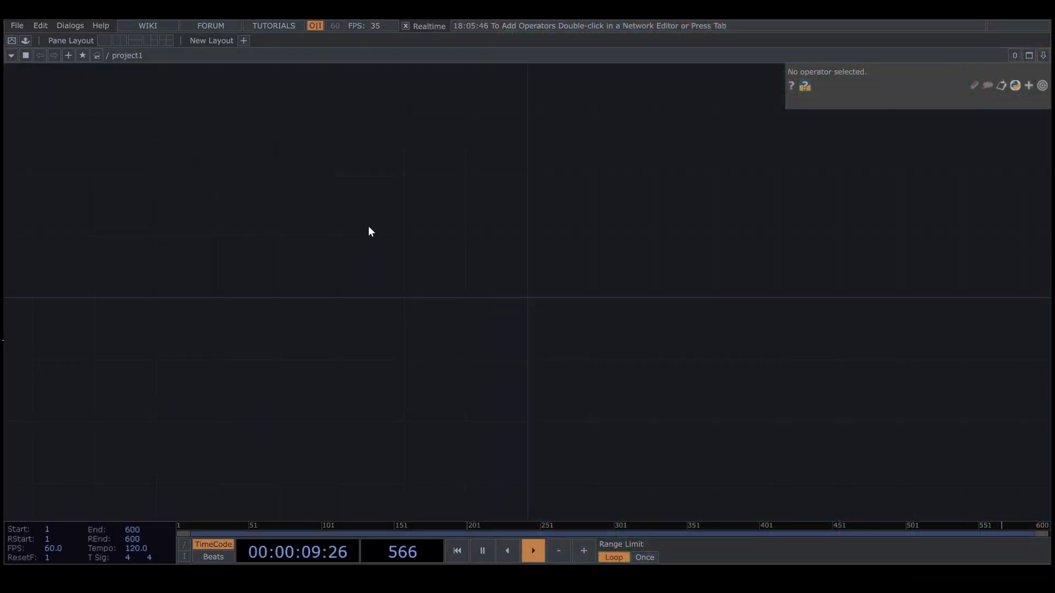
Add a Noise TOP to the empty network, placing it in the upper-left area.
{"action": "key", "text": "Tab"}
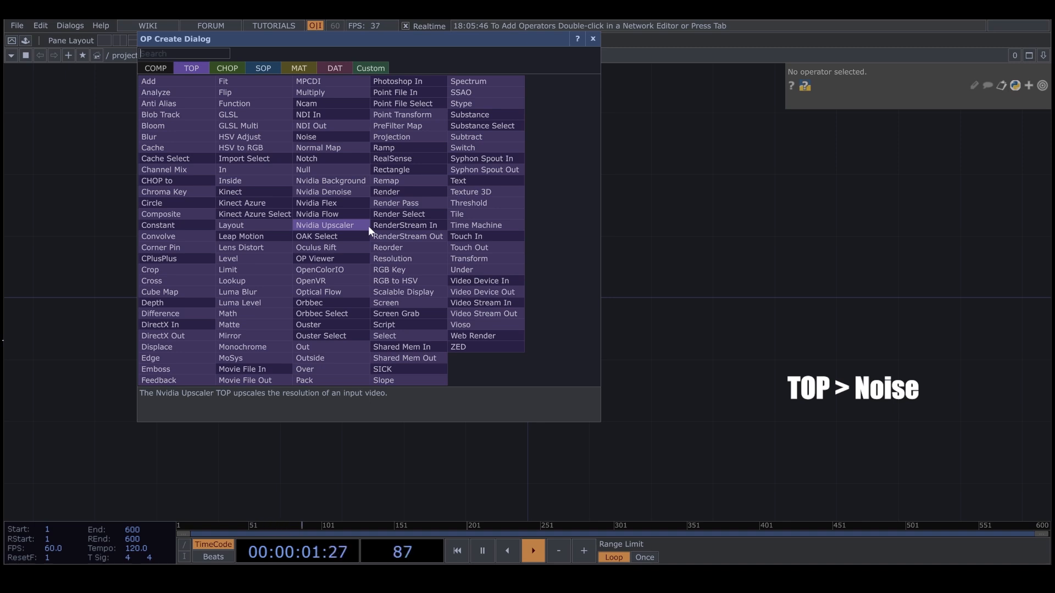
{"action": "type", "text": "n"}
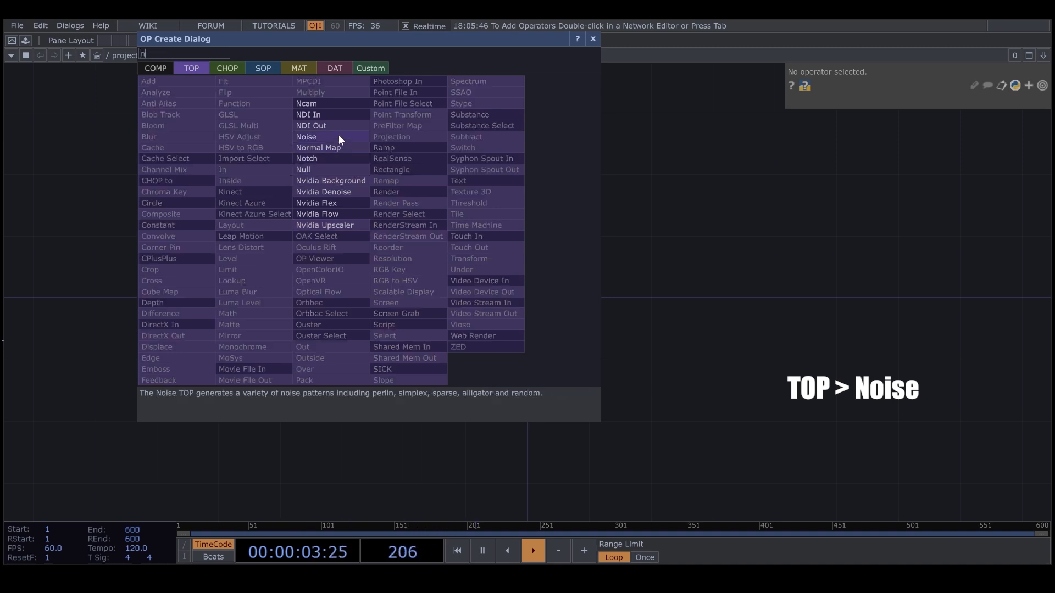
{"action": "left_click", "coordinate": [339, 136]}
{"action": "left_click", "coordinate": [357, 237]}
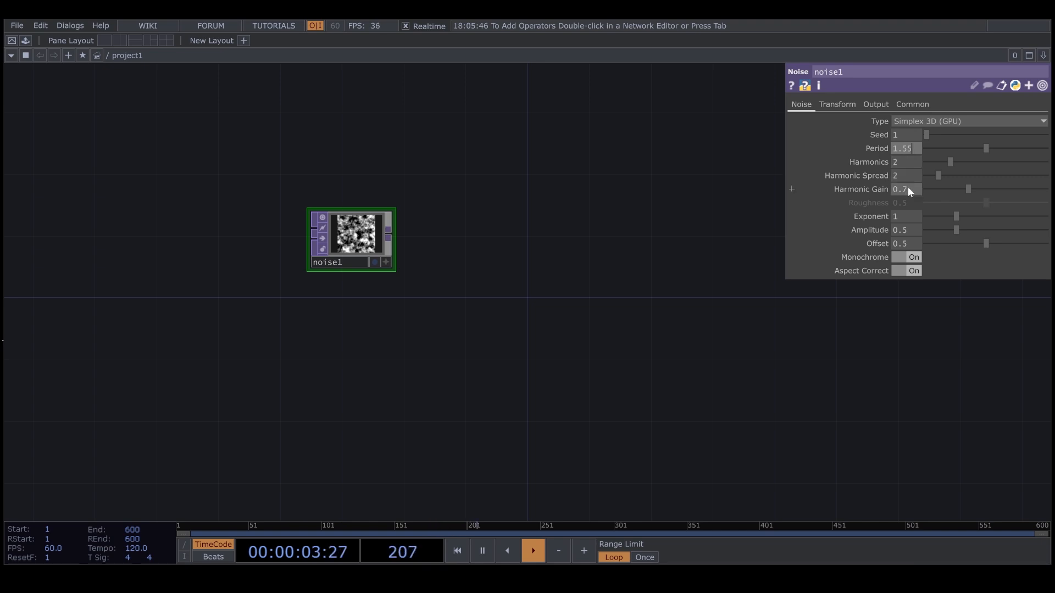
Set the noise's Period to 1.55, Harmonic Gain to 0.9 and Amplitude to 0.85, and turn Monochrome off.
{"action": "key", "text": "Return"}
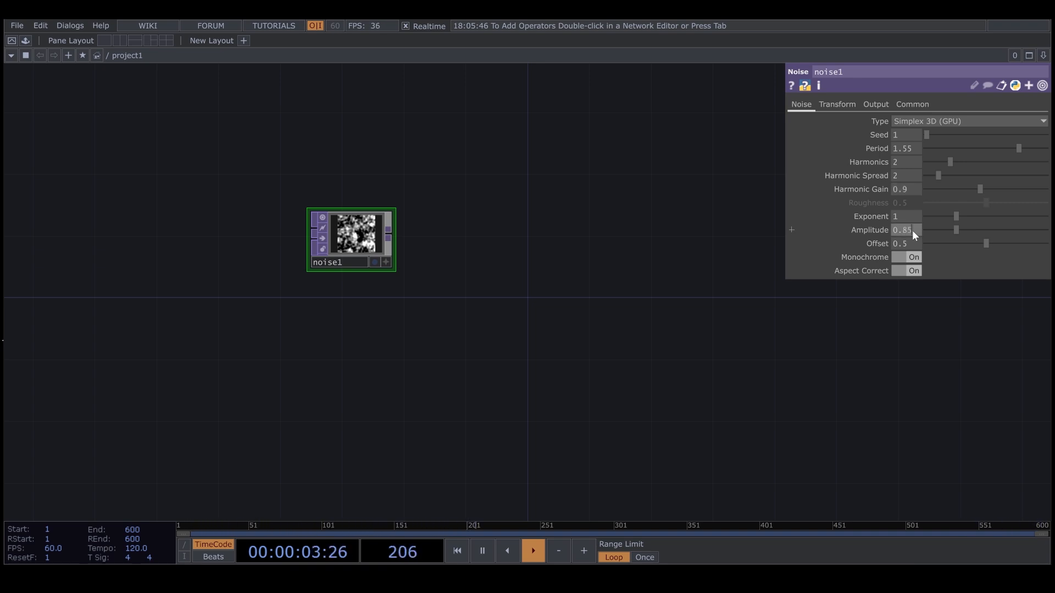
{"action": "key", "text": "Return"}
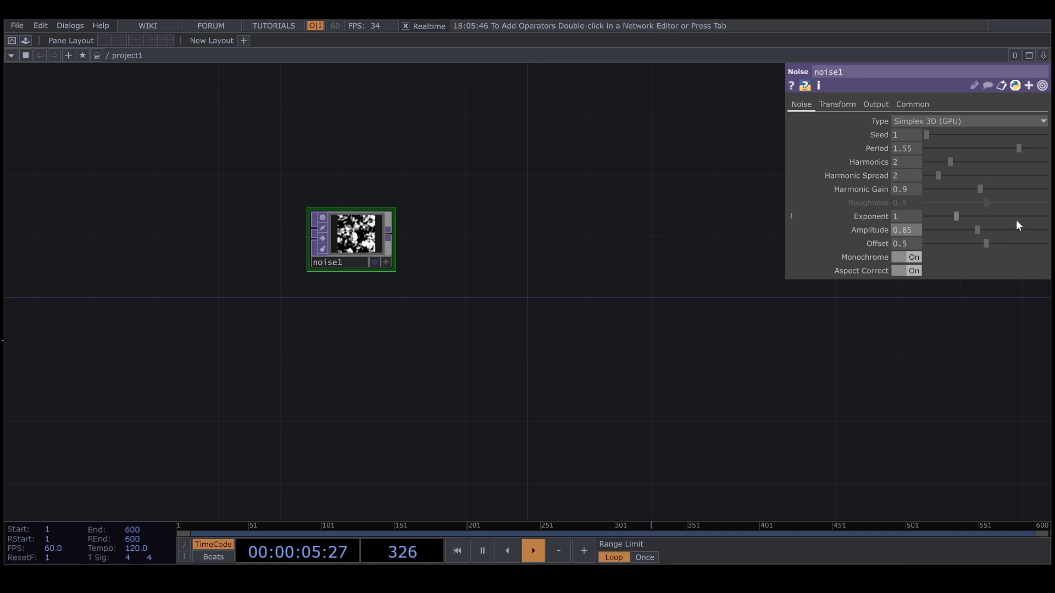
{"action": "left_click", "coordinate": [914, 257]}
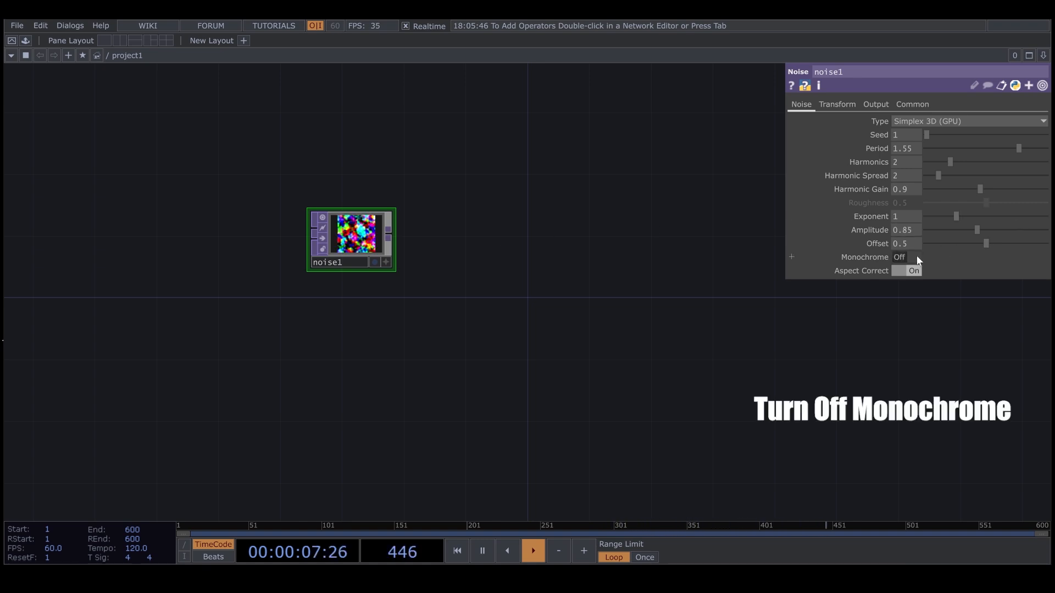
Set the noise's pixel format to 32-bit float (RG).
{"action": "left_click", "coordinate": [911, 103]}
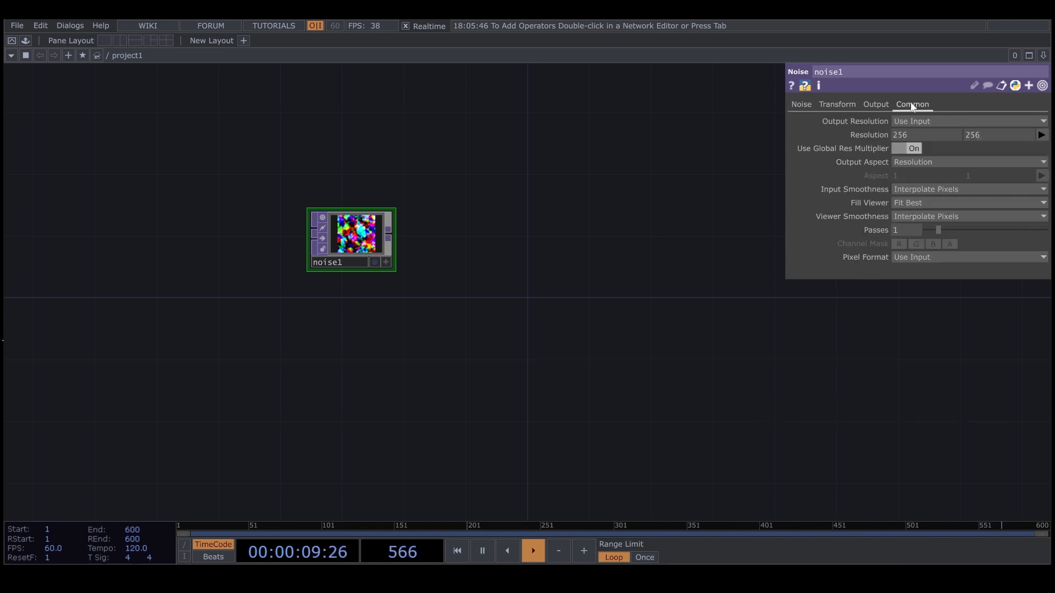
{"action": "left_click", "coordinate": [918, 257]}
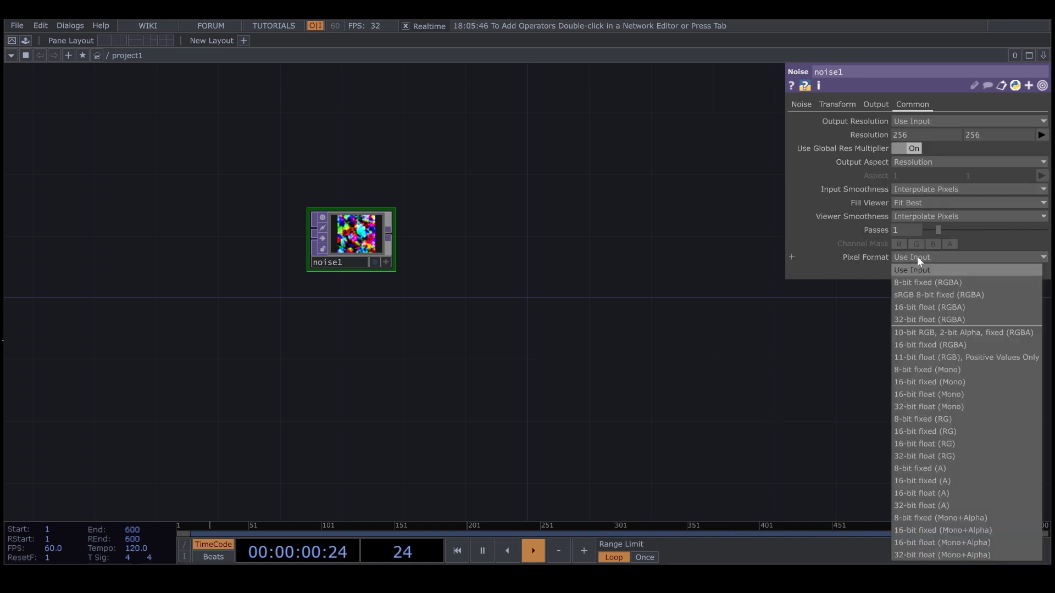
{"action": "left_click", "coordinate": [959, 461]}
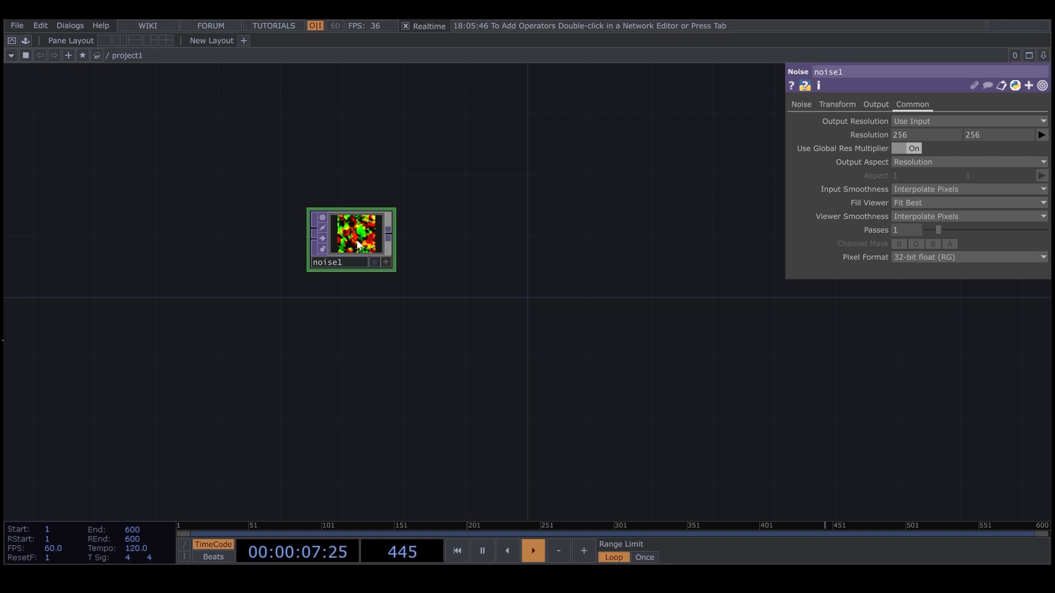
Animate the noise's Z translation with the expression "absTime. seconds * .3".
{"action": "left_click", "coordinate": [832, 108]}
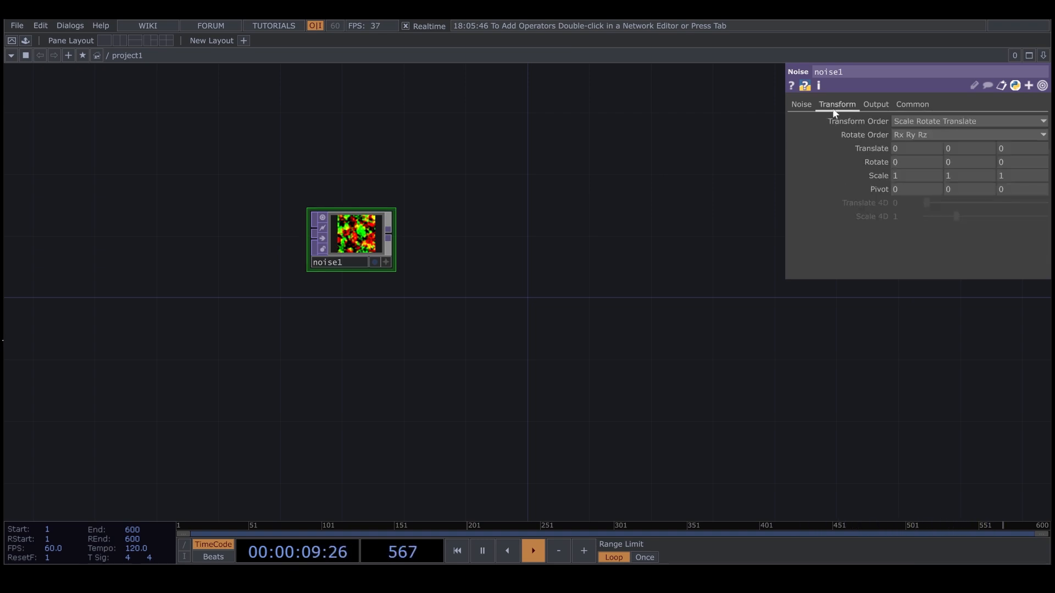
{"action": "left_click", "coordinate": [871, 149]}
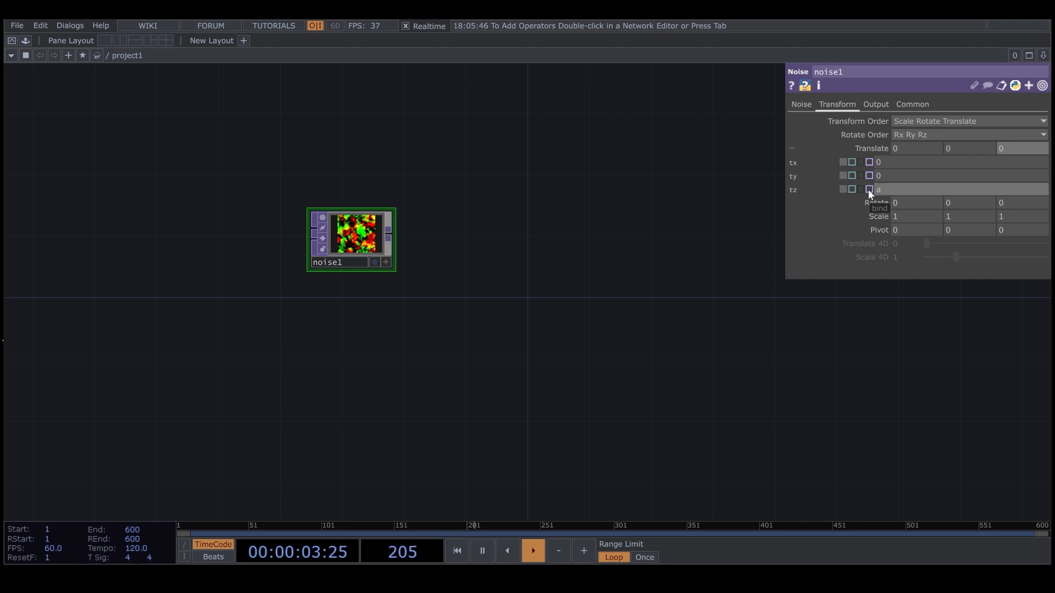
{"action": "type", "text": "ime"}
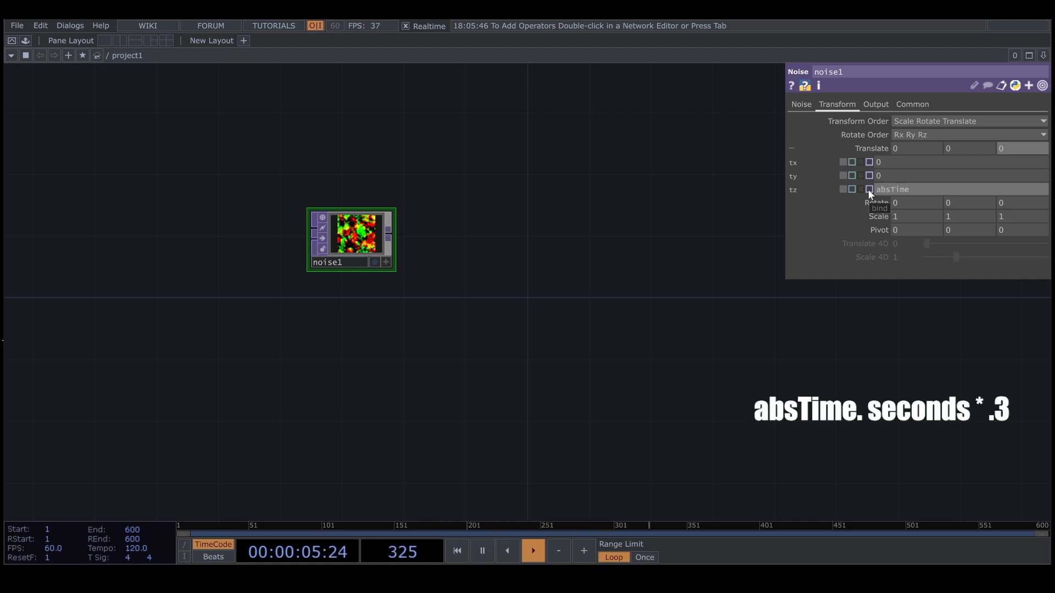
{"action": "type", "text": ". seconds * .3"}
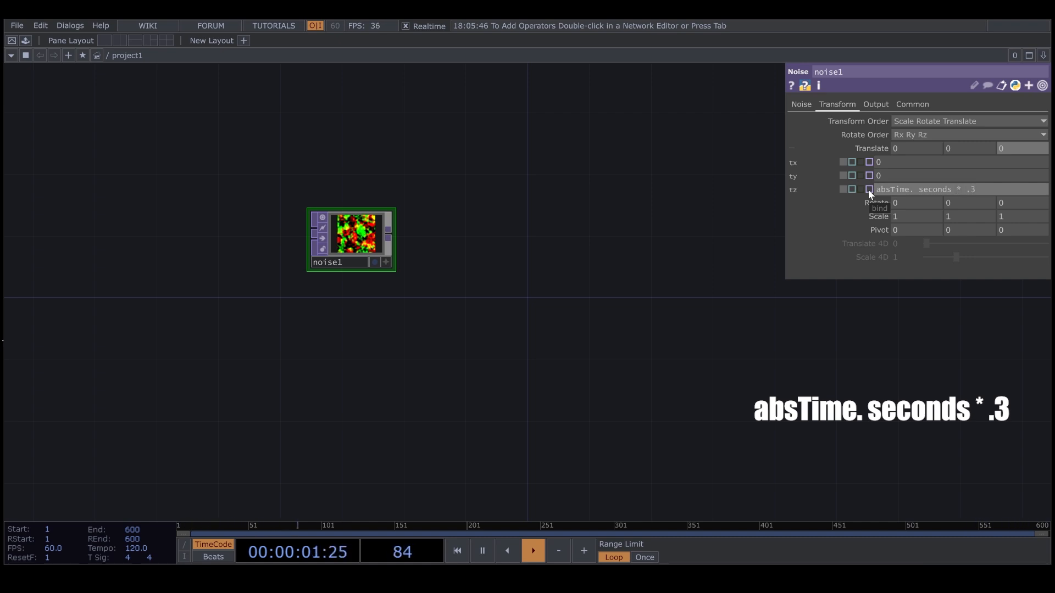
{"action": "key", "text": "Return"}
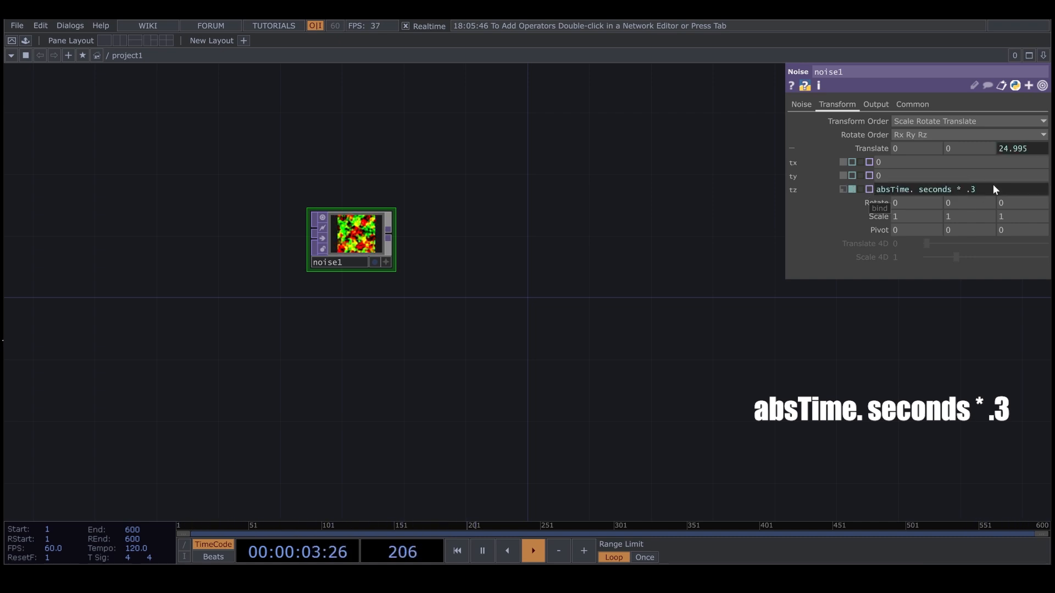
Copy the Z translation expression into the noise's X translation.
{"action": "left_click", "coordinate": [931, 192]}
{"action": "key", "text": "ctrl+c"}
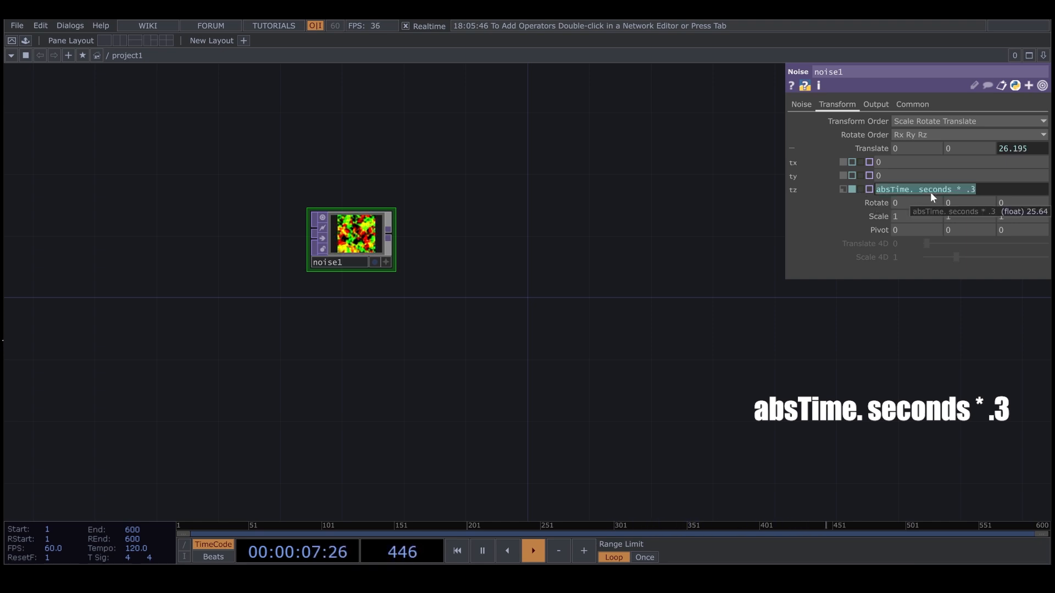
{"action": "left_click", "coordinate": [910, 163]}
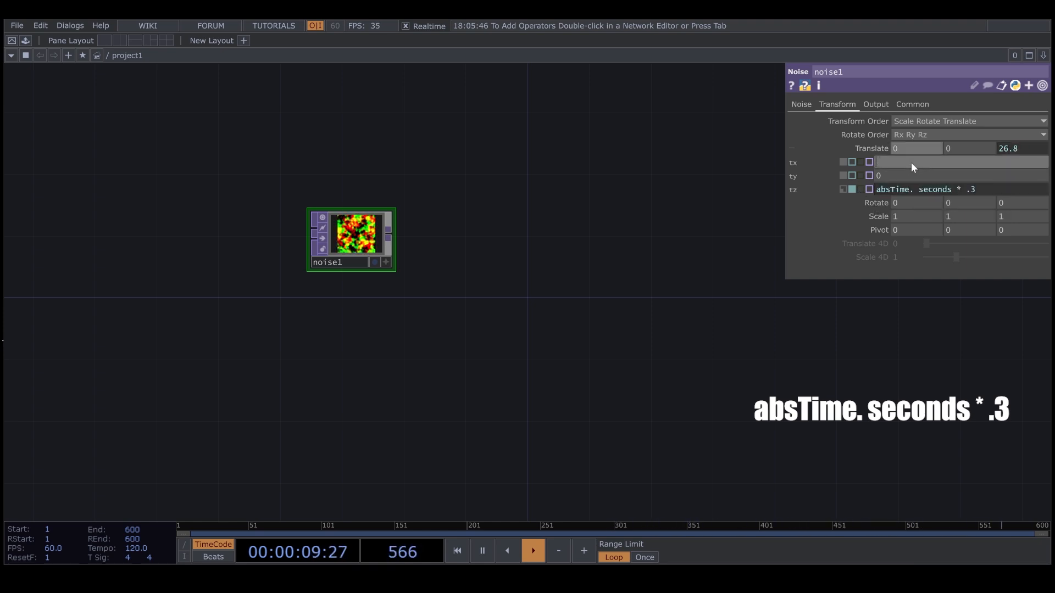
{"action": "key", "text": "ctrl+v"}
Set the noise's resolution to 1000 by 1000.
{"action": "scroll", "coordinate": [394, 236], "scroll_direction": "up", "scroll_amount": 1}
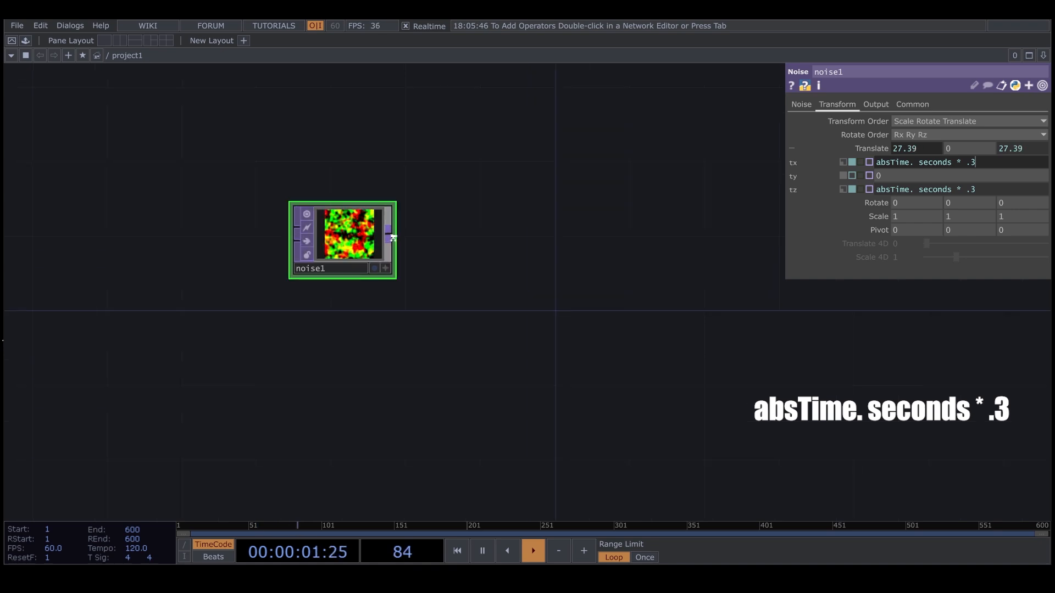
{"action": "scroll", "coordinate": [393, 236], "scroll_direction": "up", "scroll_amount": 2}
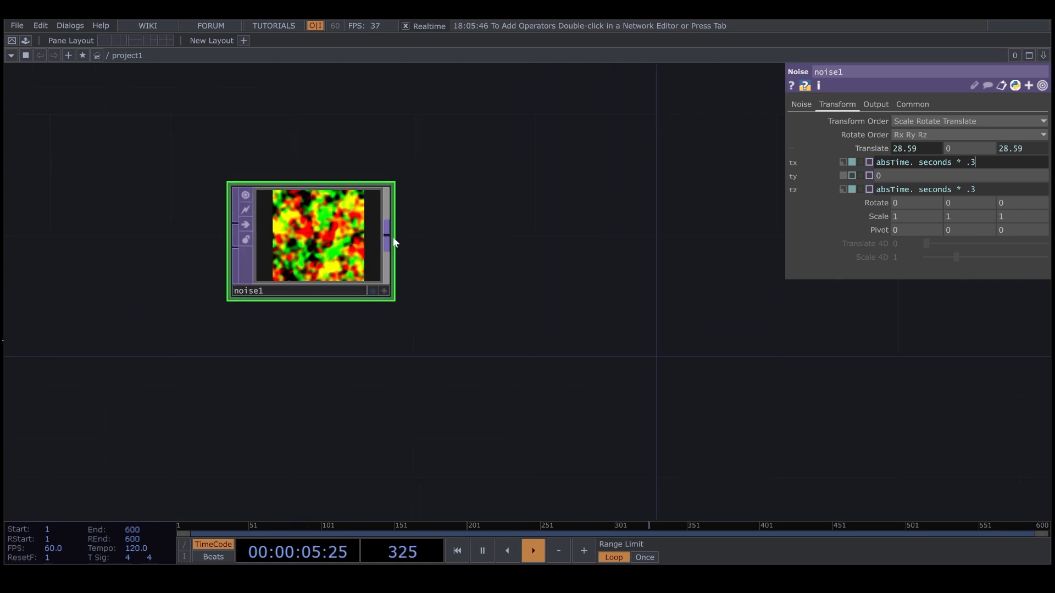
{"action": "left_click", "coordinate": [903, 107]}
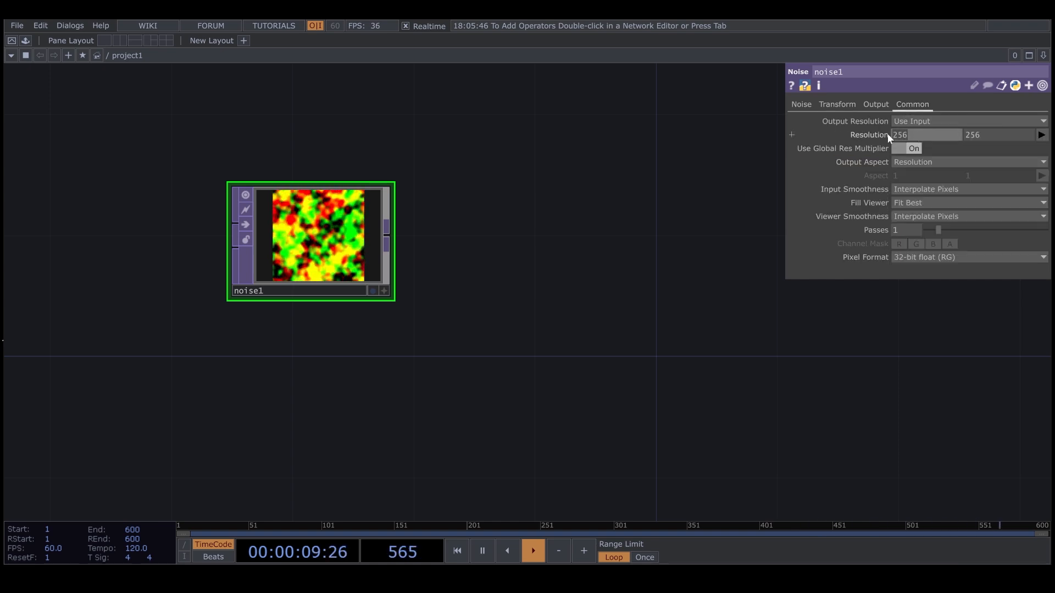
{"action": "type", "text": "1000"}
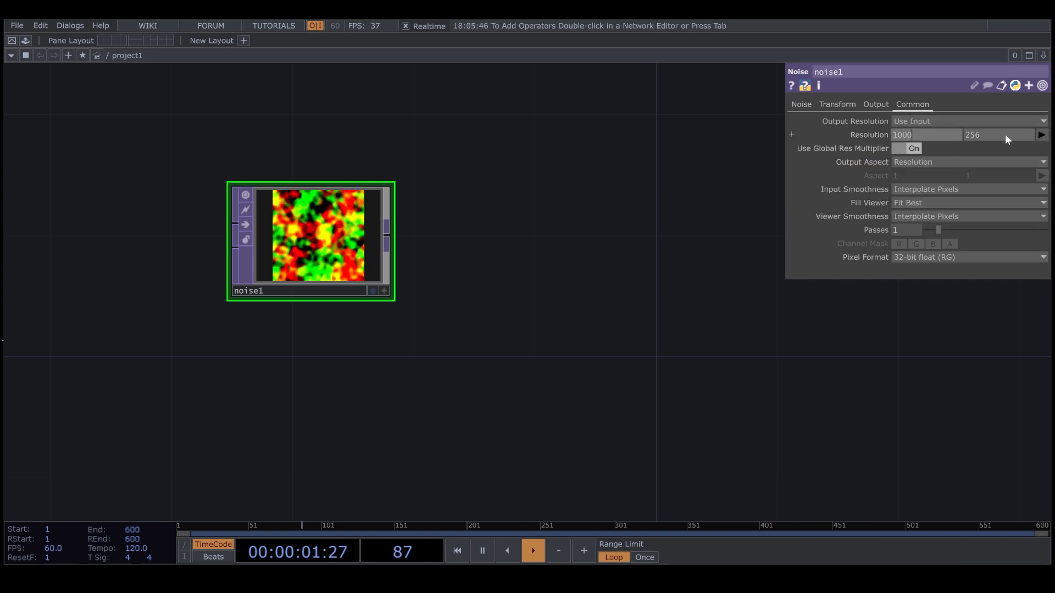
{"action": "left_click_drag", "start_coordinate": [1005, 136], "coordinate": [946, 144]}
{"action": "type", "text": "100"}
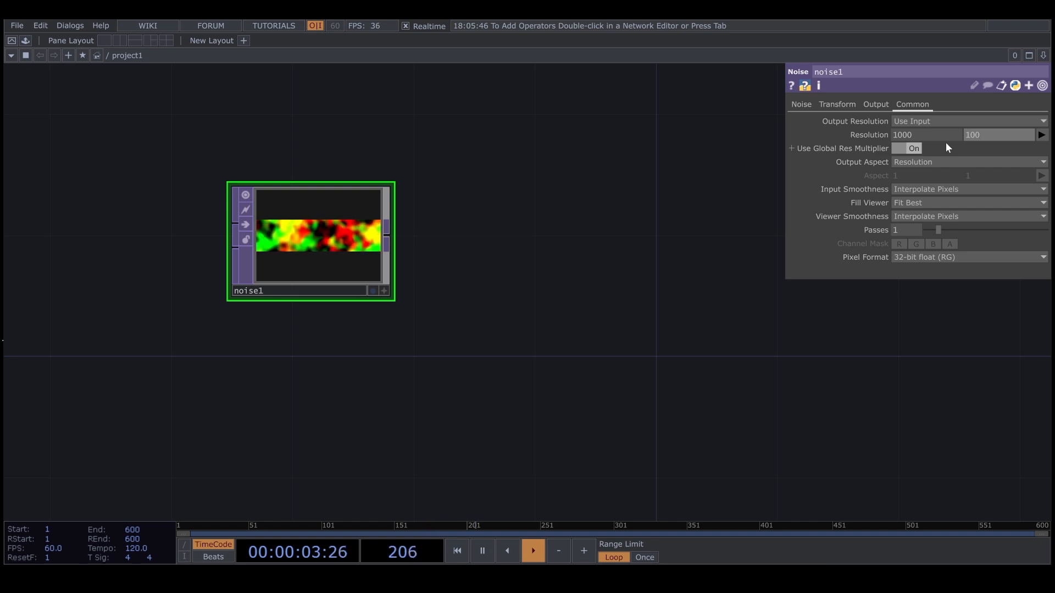
{"action": "type", "text": "0"}
{"action": "key", "text": "Return"}
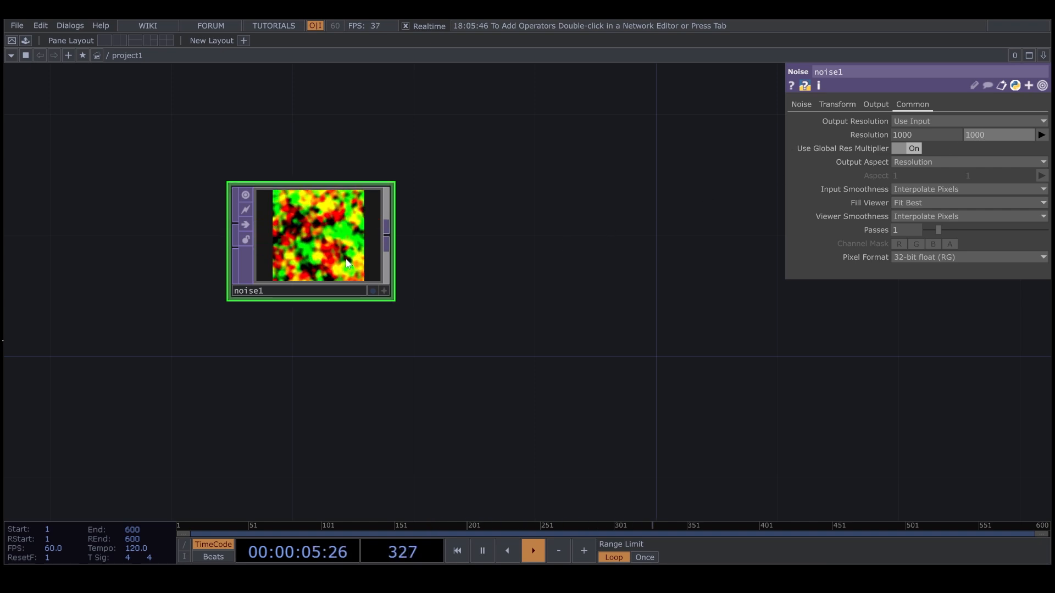
Duplicate the noise node and place the copy below the original.
{"action": "key", "text": "ctrl+c"}
{"action": "key", "text": "ctrl+v"}
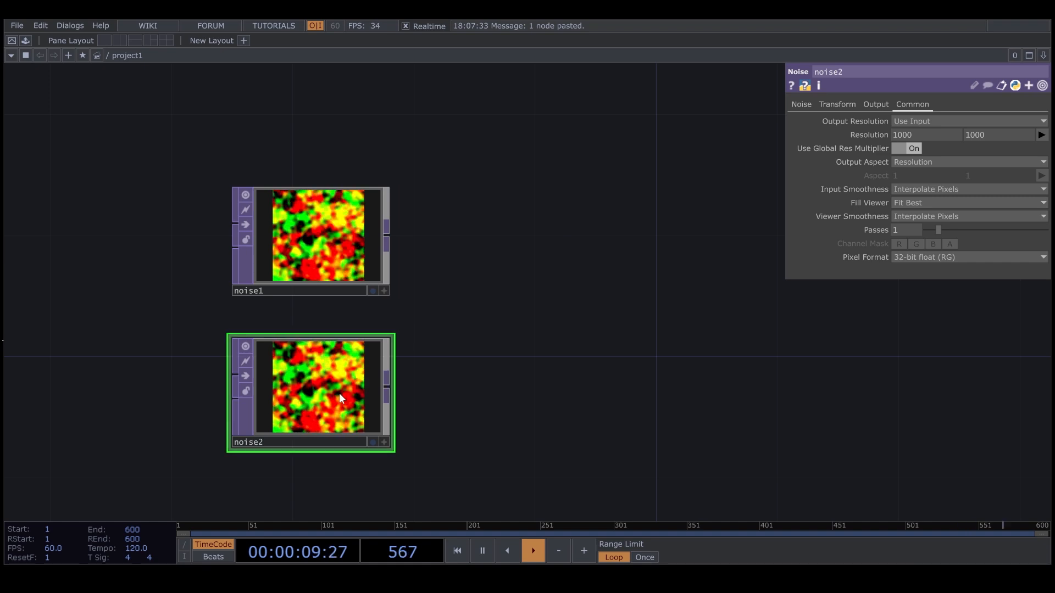
{"action": "left_click_drag", "start_coordinate": [340, 412], "coordinate": [338, 427]}
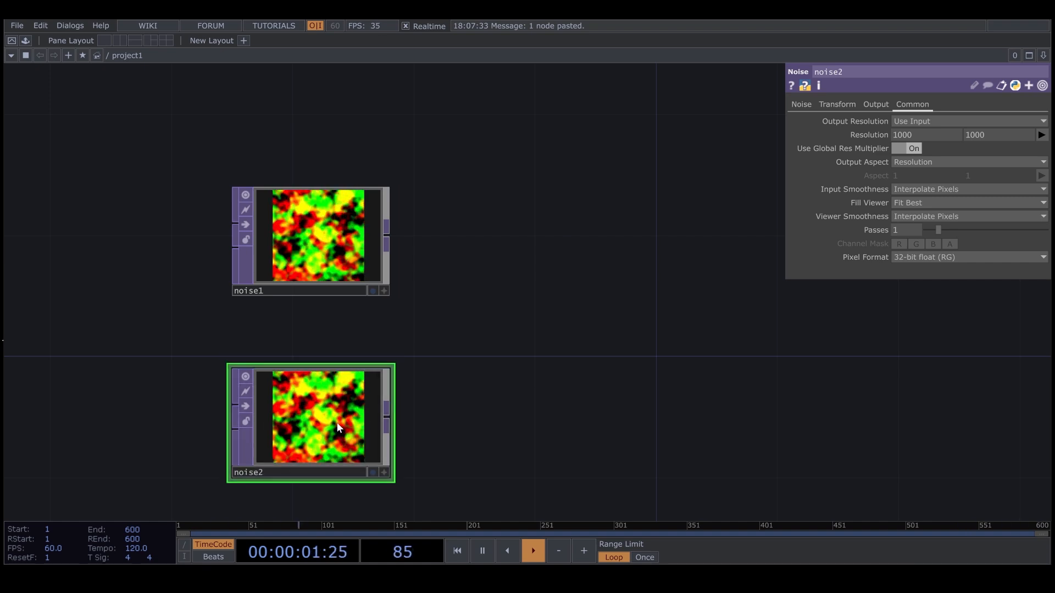
Set the copied noise's Period to 3, Harmonic Spread to 8, Harmonic Gain to 0.74, Exponent to 1.33 and Amplitude to 0.9, keeping Monochrome off.
{"action": "left_click", "coordinate": [795, 108]}
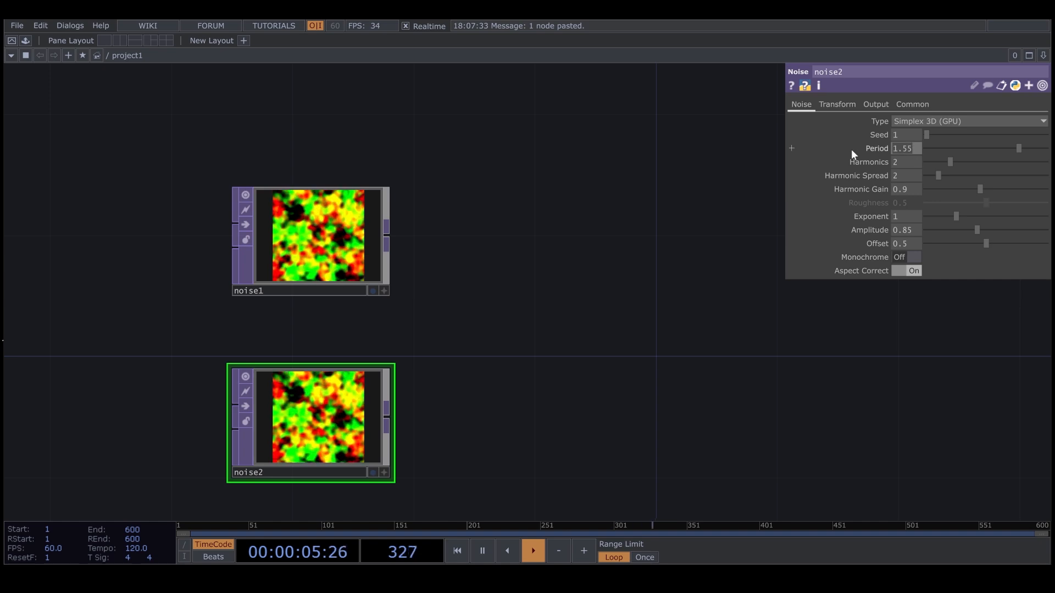
{"action": "type", "text": "3"}
{"action": "key", "text": "Return"}
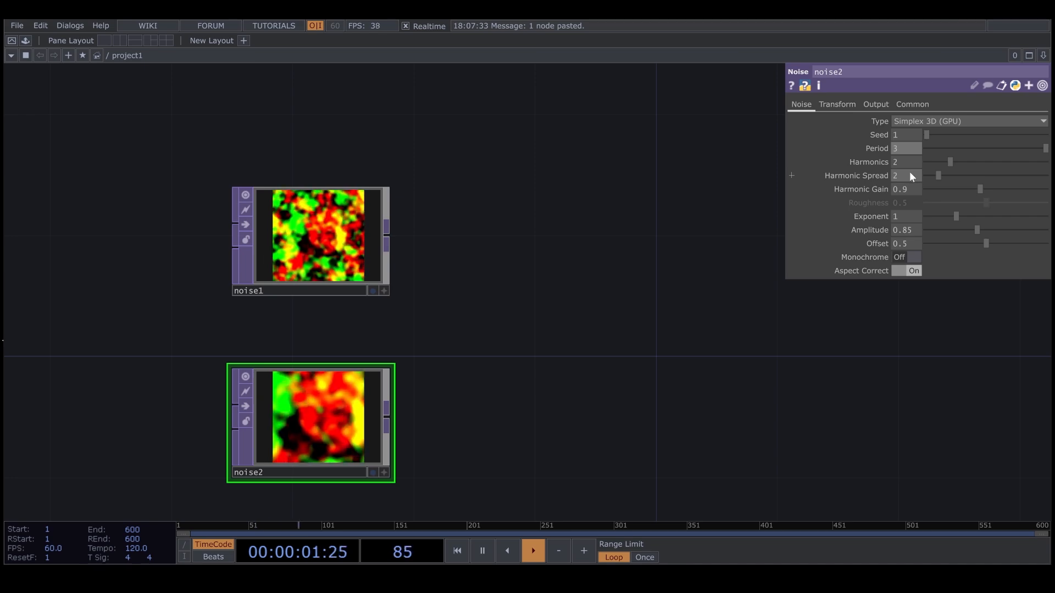
{"action": "type", "text": "8"}
{"action": "key", "text": "Return"}
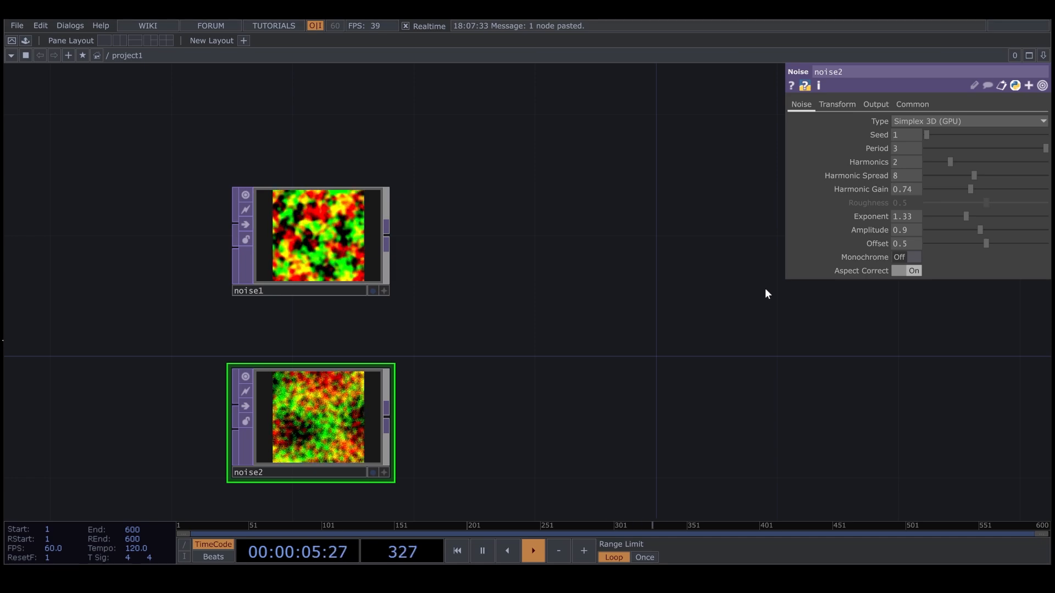
{"action": "left_click", "coordinate": [909, 258]}
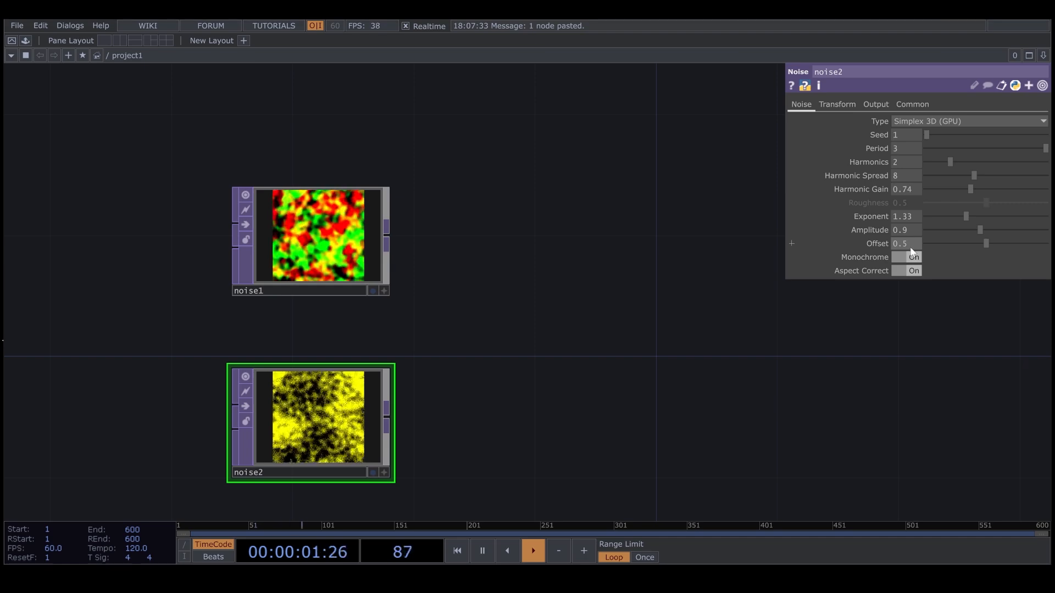
{"action": "left_click", "coordinate": [912, 258]}
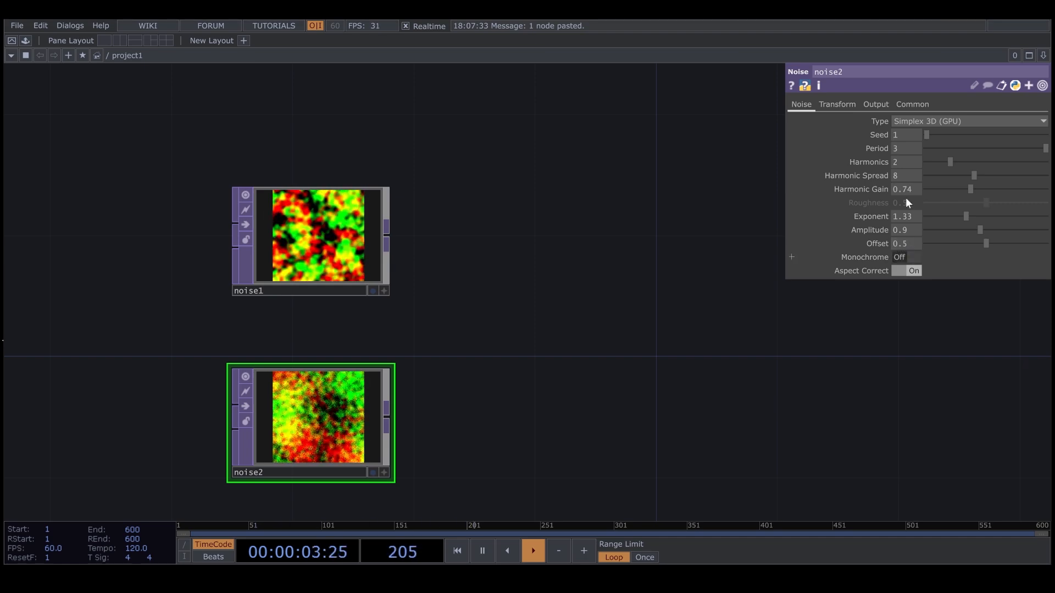
Set the copied noise's pixel format to 32-bit float (RGBA).
{"action": "left_click", "coordinate": [918, 106]}
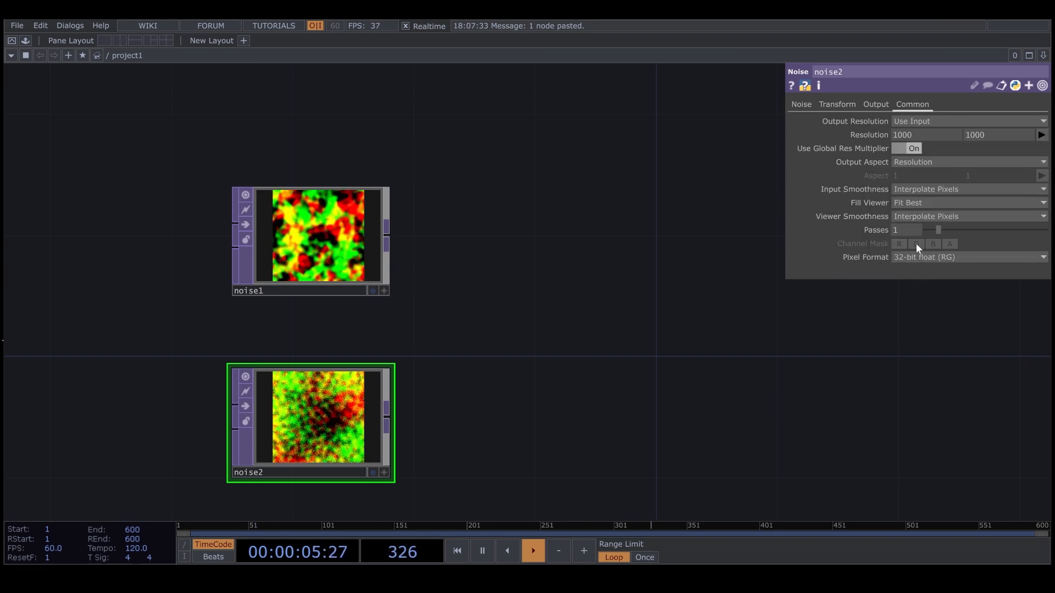
{"action": "left_click", "coordinate": [920, 258]}
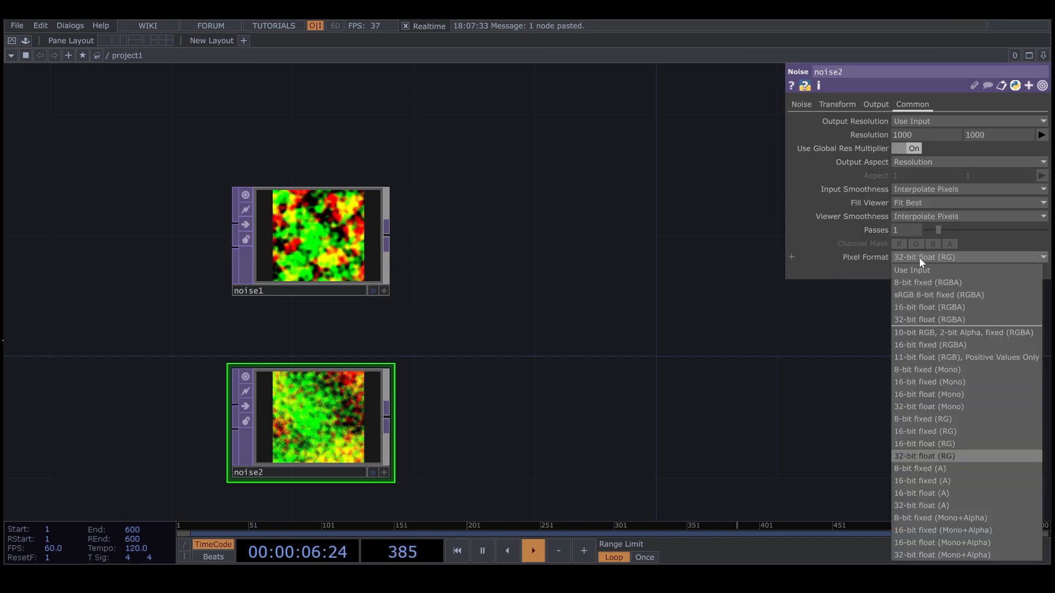
{"action": "left_click", "coordinate": [935, 316]}
Add a Feedback TOP connected to the first noise's output, placing it beside that node.
{"action": "left_click_drag", "start_coordinate": [615, 333], "coordinate": [541, 284]}
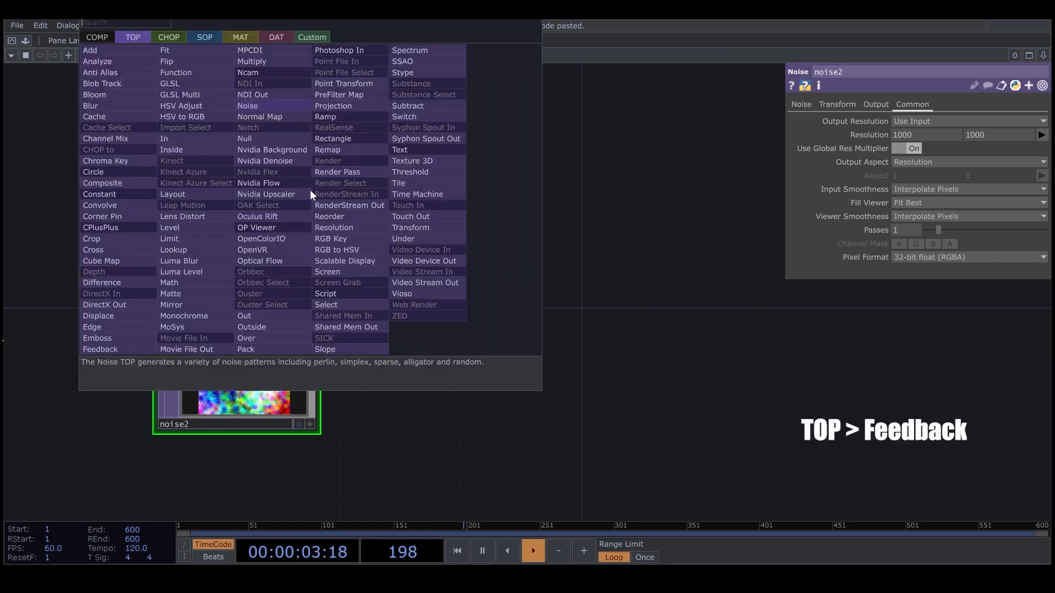
{"action": "right_click", "coordinate": [310, 192]}
{"action": "type", "text": "f"}
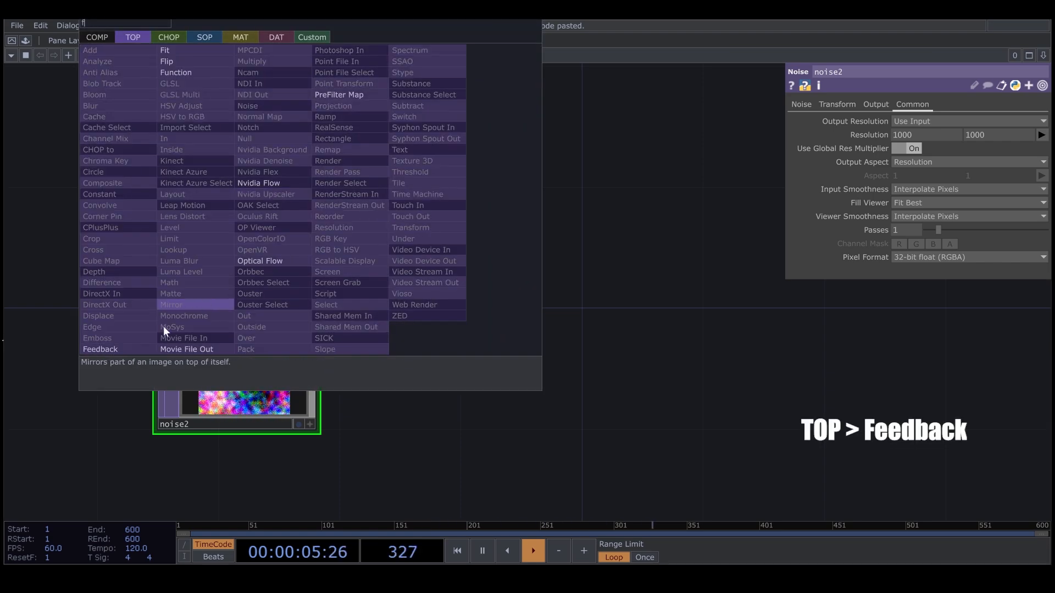
{"action": "left_click", "coordinate": [129, 350]}
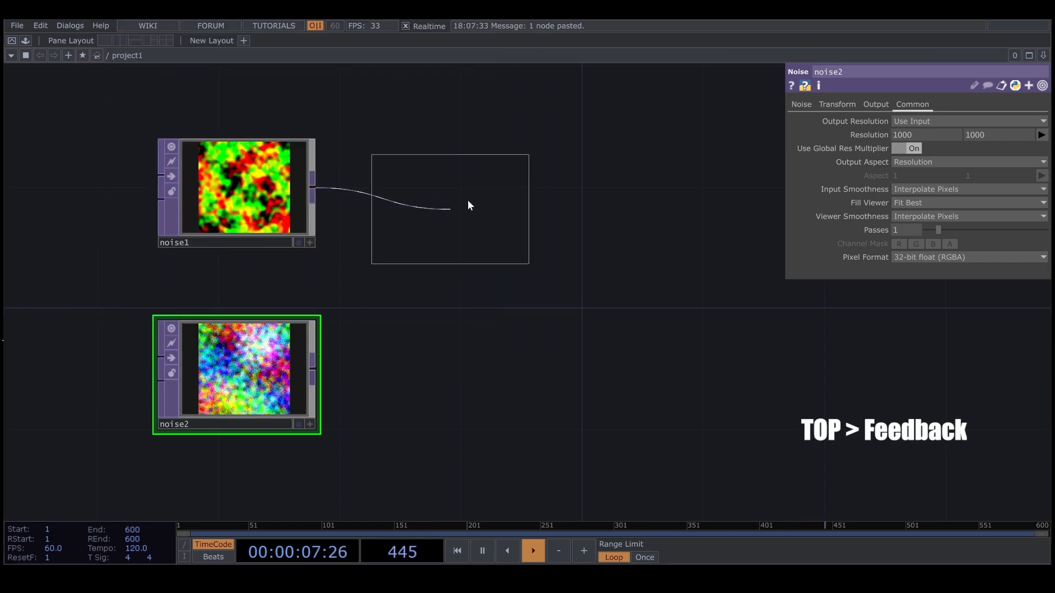
{"action": "left_click", "coordinate": [493, 176]}
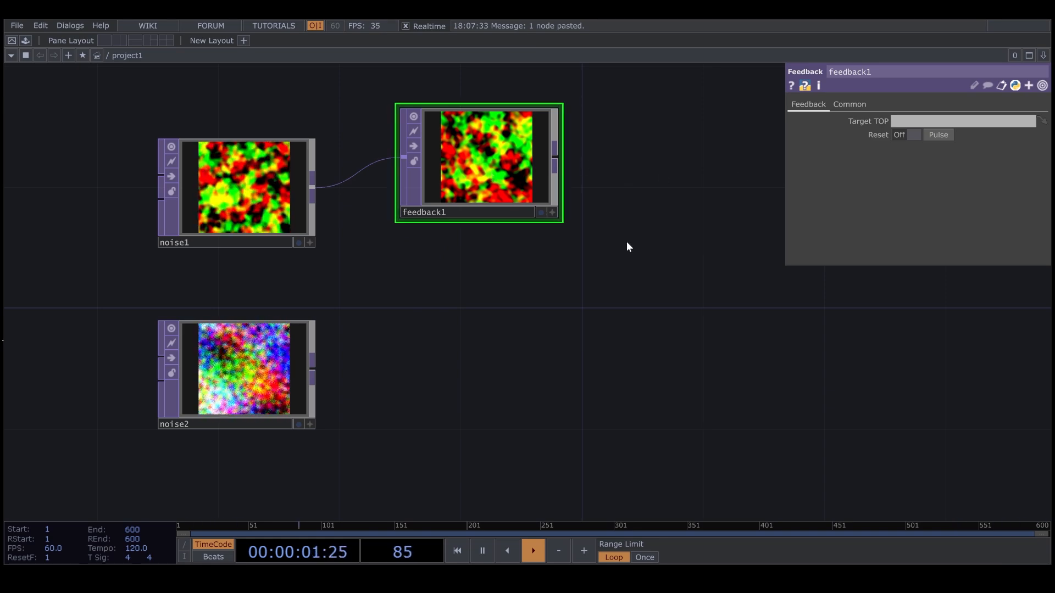
Add a Transform TOP connected to the feedback node's output, placing it beside that node.
{"action": "left_click_drag", "start_coordinate": [626, 245], "coordinate": [476, 286]}
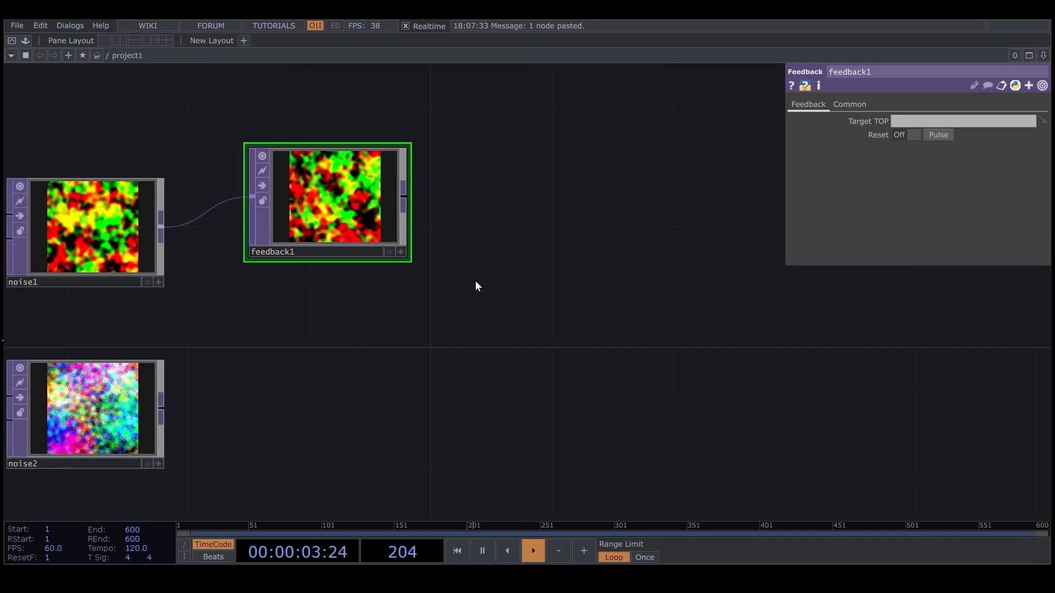
{"action": "right_click", "coordinate": [410, 199]}
{"action": "type", "text": "tr"}
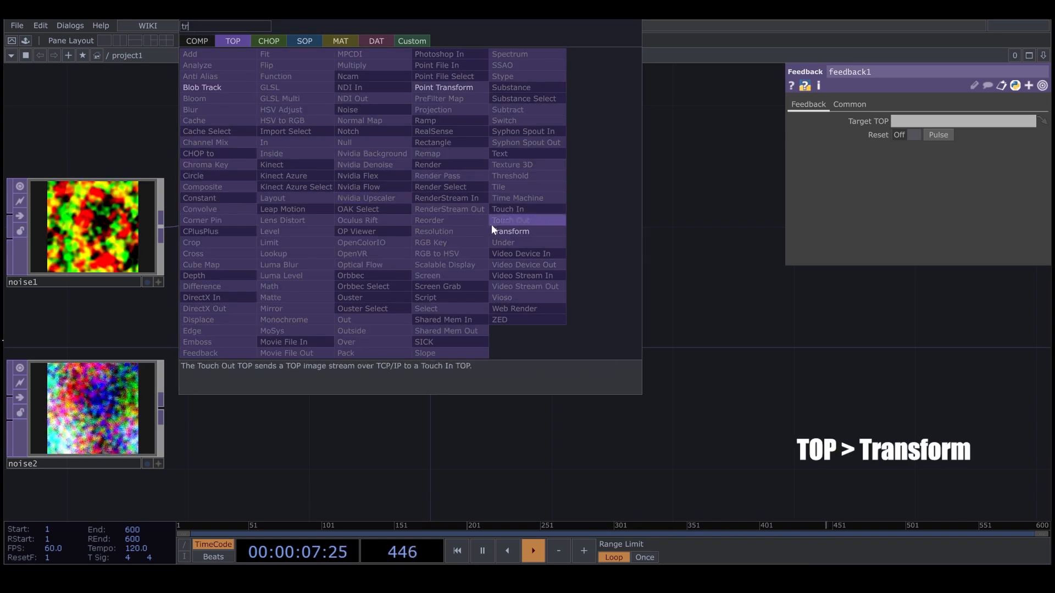
{"action": "left_click", "coordinate": [503, 232]}
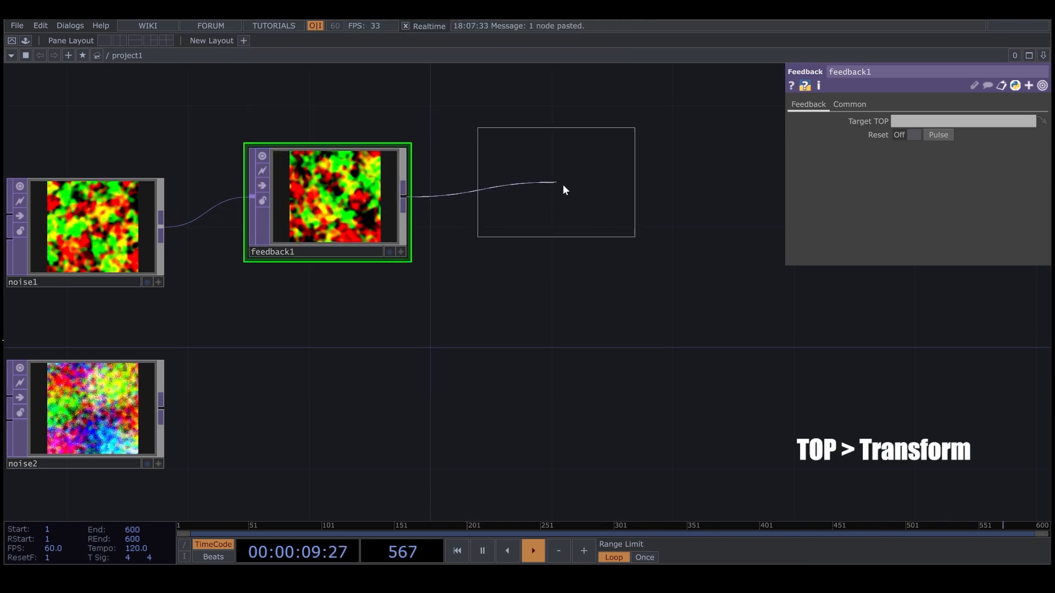
{"action": "left_click", "coordinate": [576, 199]}
Add a Displace TOP after the transform node and wire the second noise into its second input.
{"action": "left_click_drag", "start_coordinate": [690, 308], "coordinate": [520, 320]}
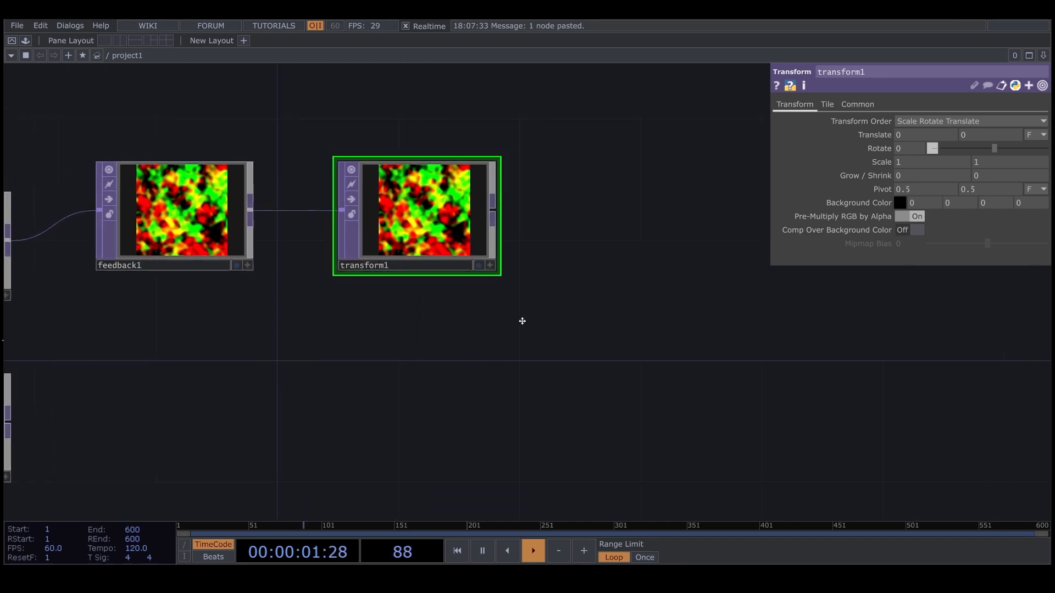
{"action": "right_click", "coordinate": [481, 214]}
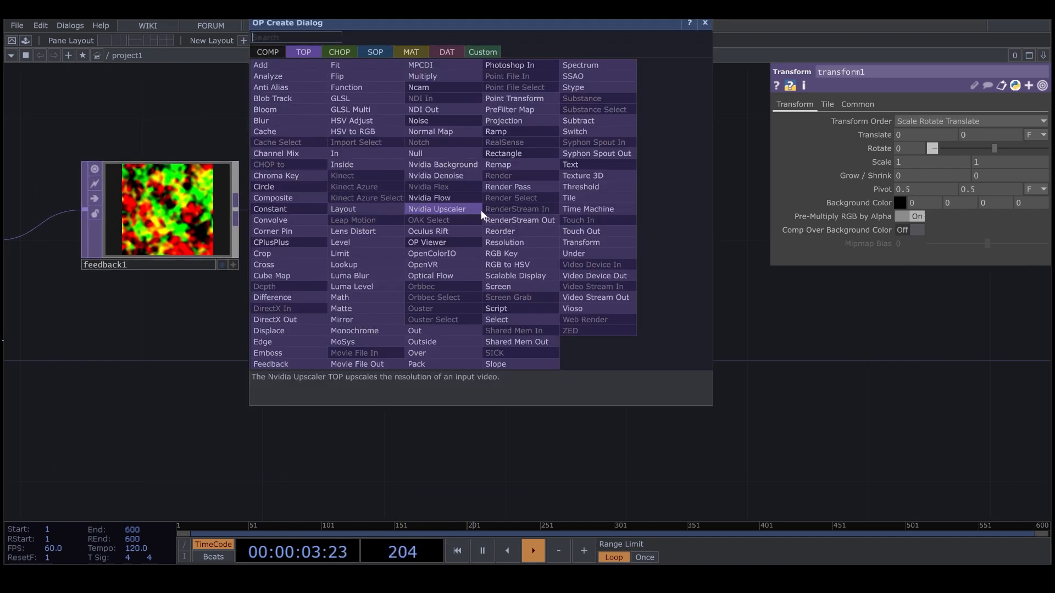
{"action": "type", "text": "d"}
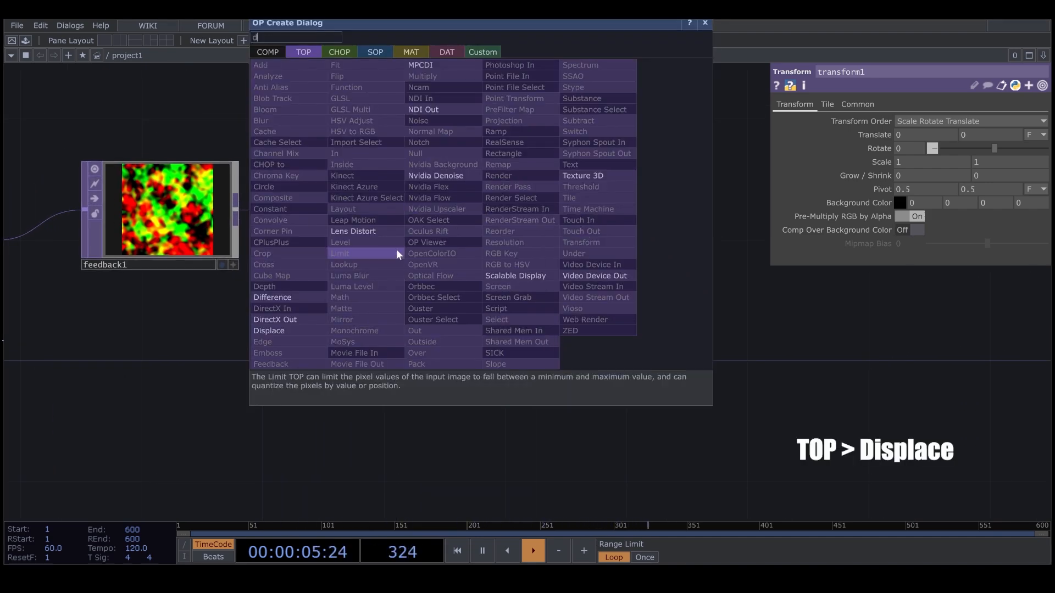
{"action": "left_click", "coordinate": [282, 328]}
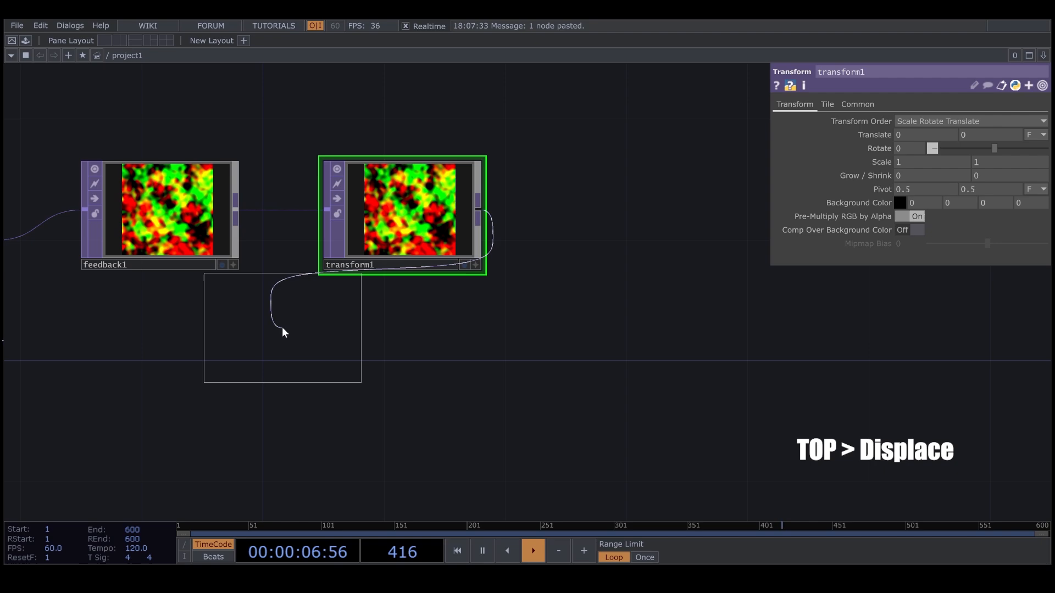
{"action": "left_click", "coordinate": [731, 238]}
{"action": "scroll", "coordinate": [732, 238], "scroll_direction": "down", "scroll_amount": 1}
{"action": "scroll", "coordinate": [732, 238], "scroll_direction": "down", "scroll_amount": 1}
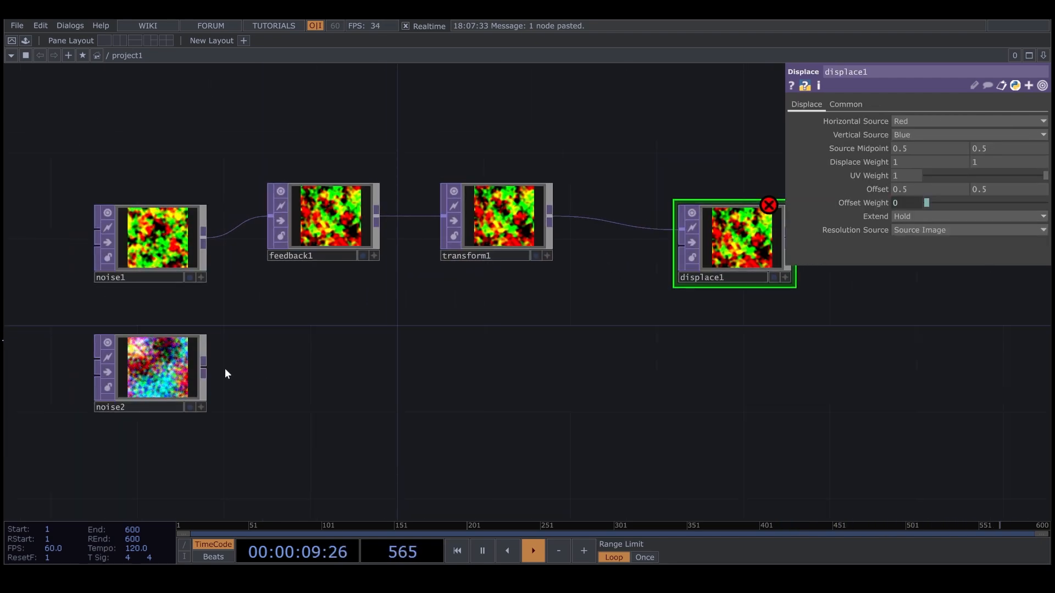
{"action": "left_click_drag", "start_coordinate": [205, 365], "coordinate": [686, 258]}
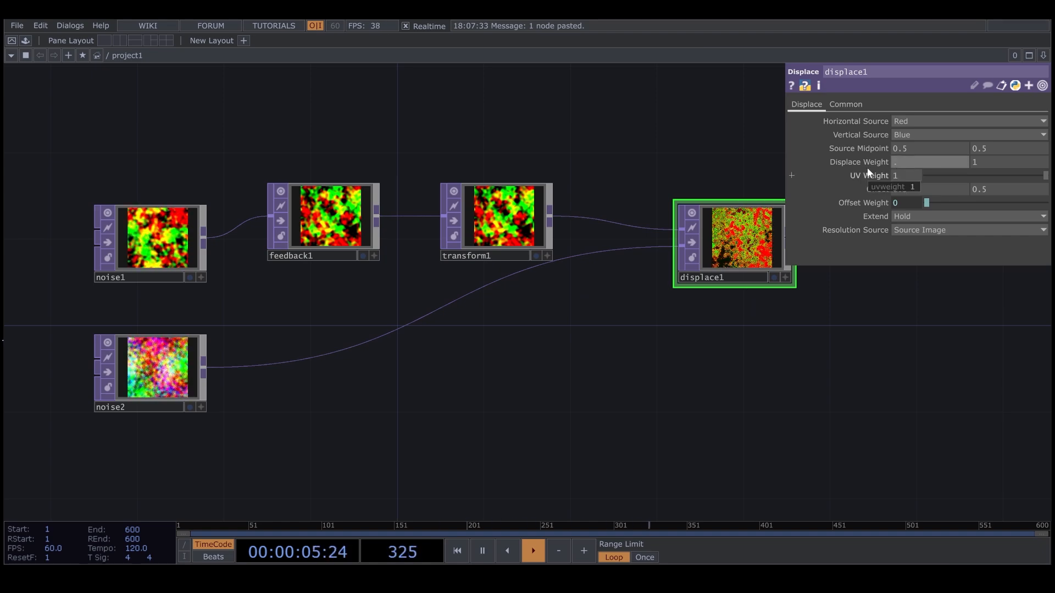
Set both Displace Weight values of the displace node to .01.
{"action": "type", "text": "."}
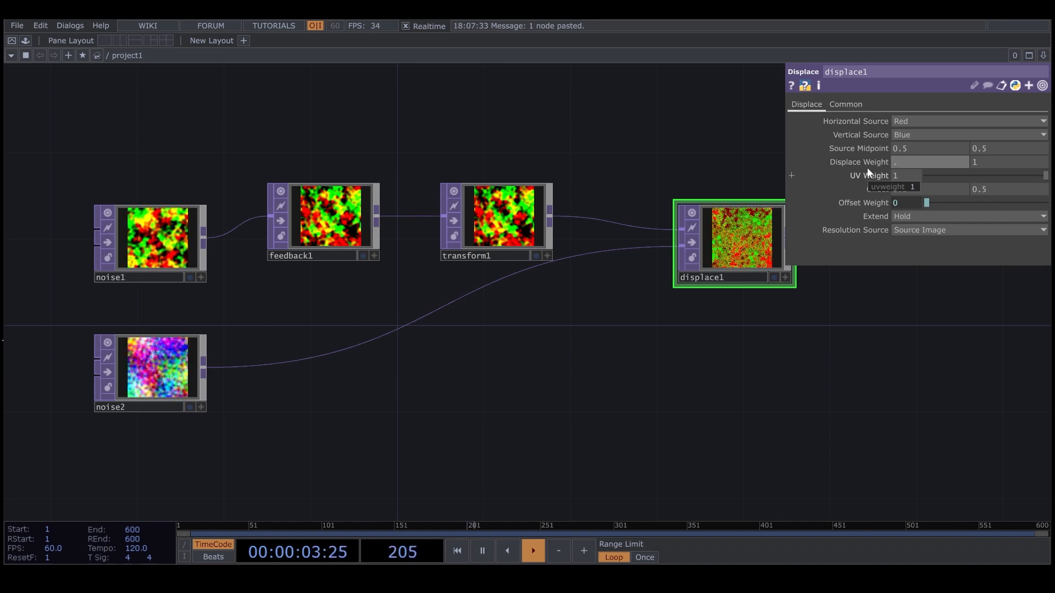
{"action": "type", "text": "01"}
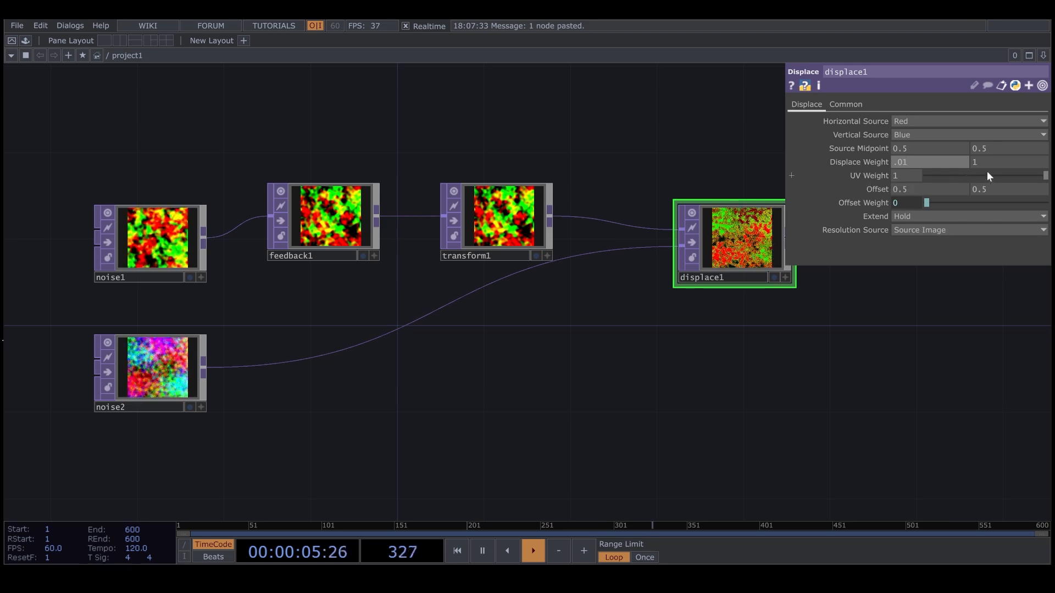
{"action": "left_click", "coordinate": [974, 161]}
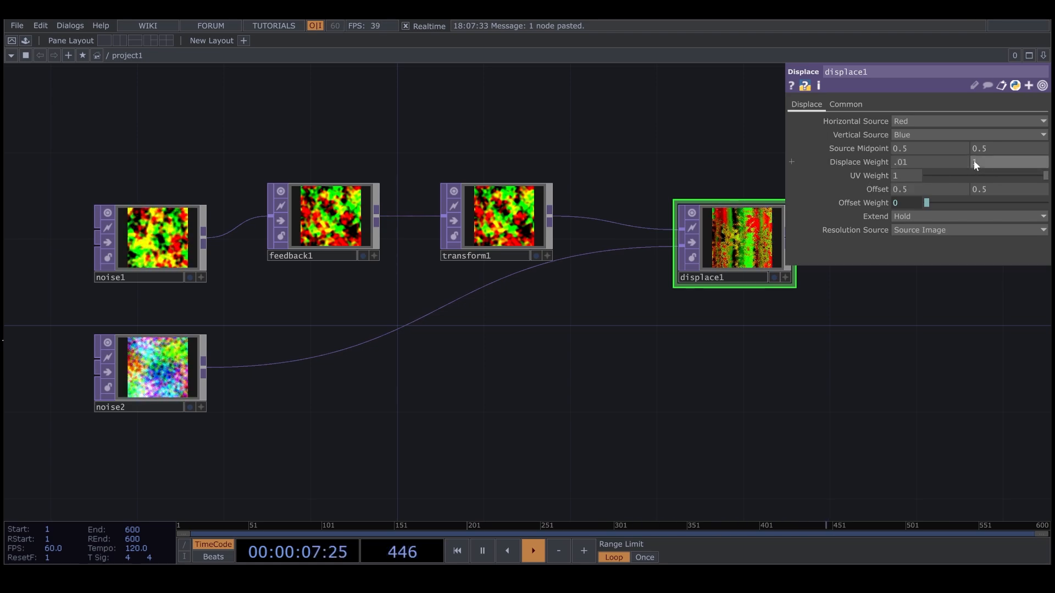
{"action": "type", "text": ".01"}
{"action": "left_click", "coordinate": [723, 160]}
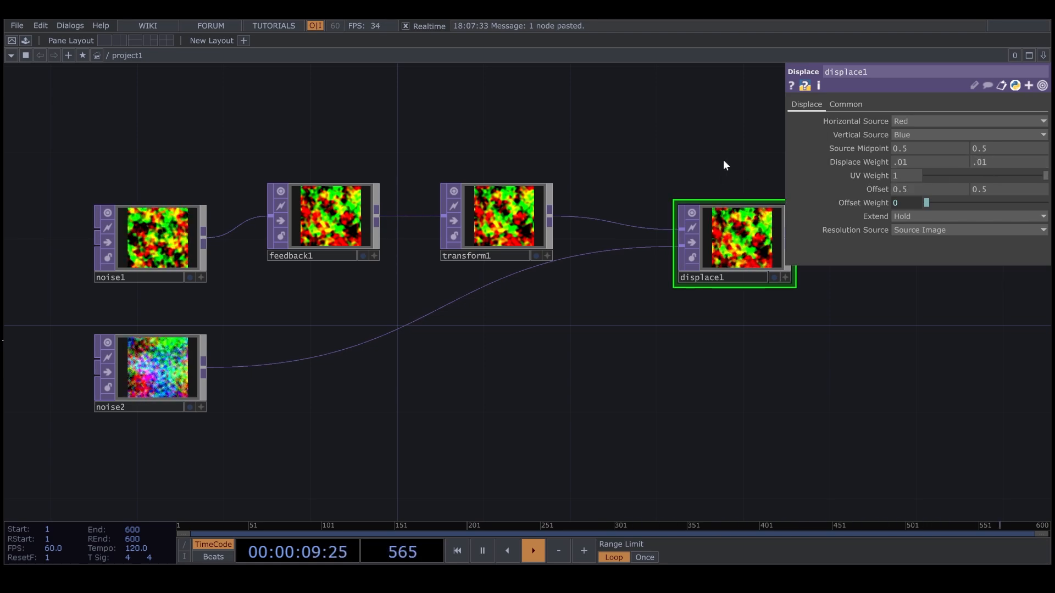
Add a Blur TOP after the displace node and set its Pre-Shrink to 2 and Filter Size to 12.
{"action": "left_click_drag", "start_coordinate": [754, 283], "coordinate": [538, 263]}
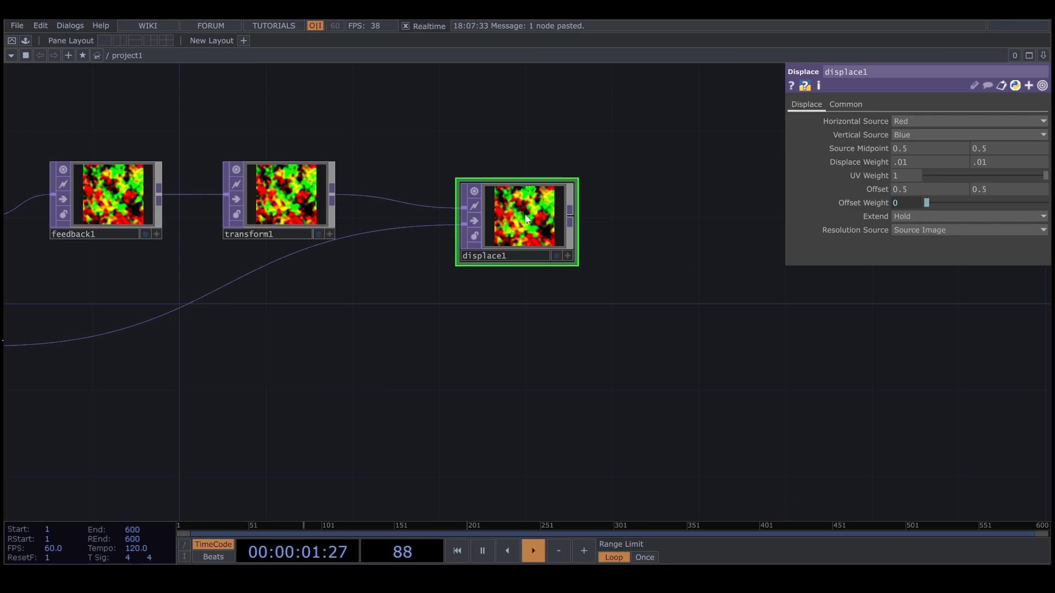
{"action": "scroll", "coordinate": [526, 218], "scroll_direction": "up", "scroll_amount": 6}
{"action": "scroll", "coordinate": [524, 214], "scroll_direction": "down", "scroll_amount": 5}
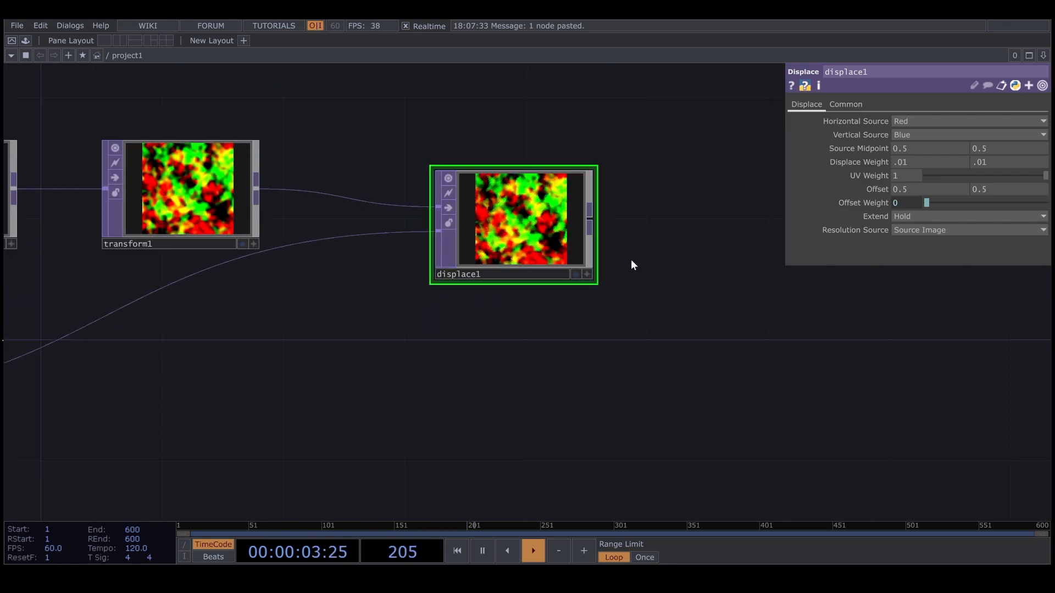
{"action": "left_click_drag", "start_coordinate": [677, 281], "coordinate": [584, 284]}
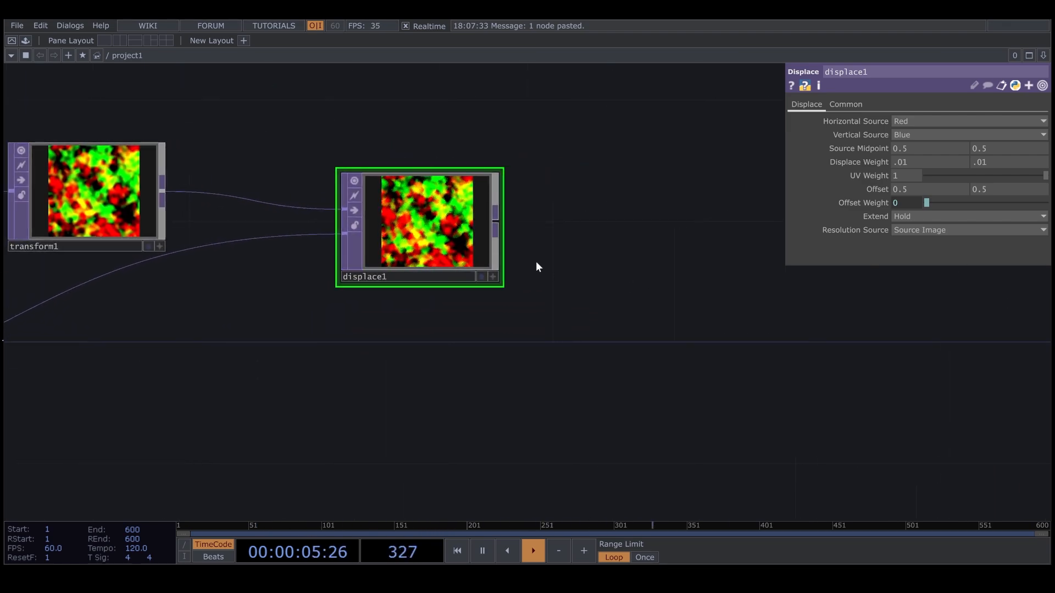
{"action": "right_click", "coordinate": [500, 230]}
{"action": "type", "text": "b"}
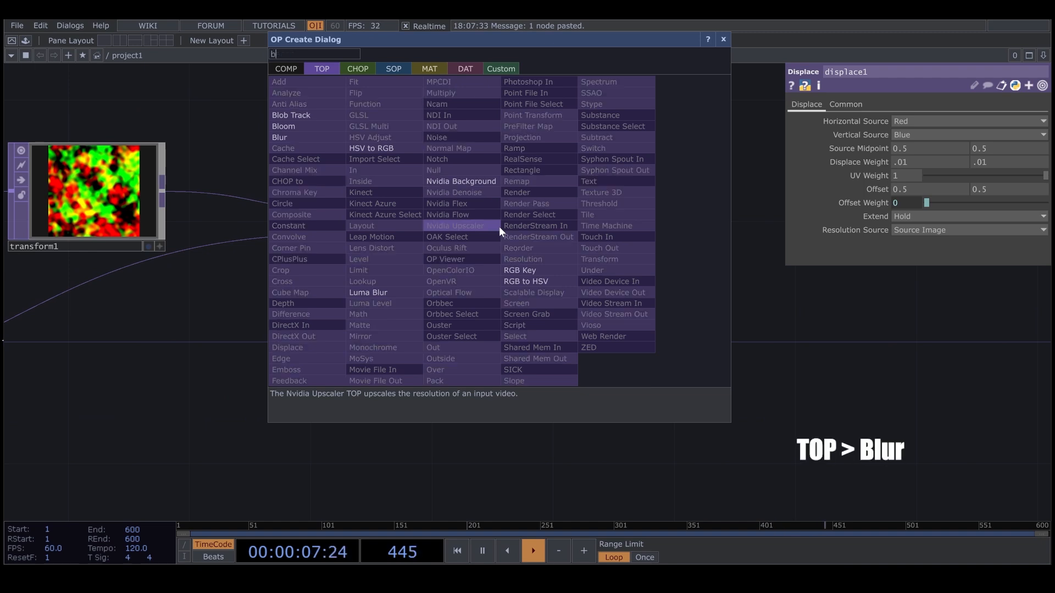
{"action": "left_click", "coordinate": [305, 140]}
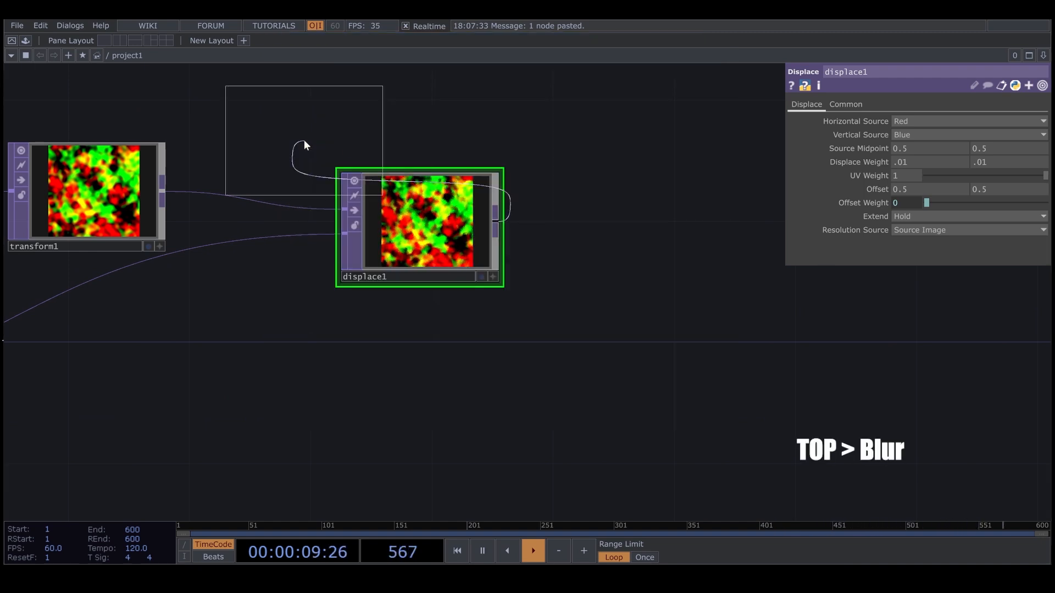
{"action": "left_click", "coordinate": [648, 223]}
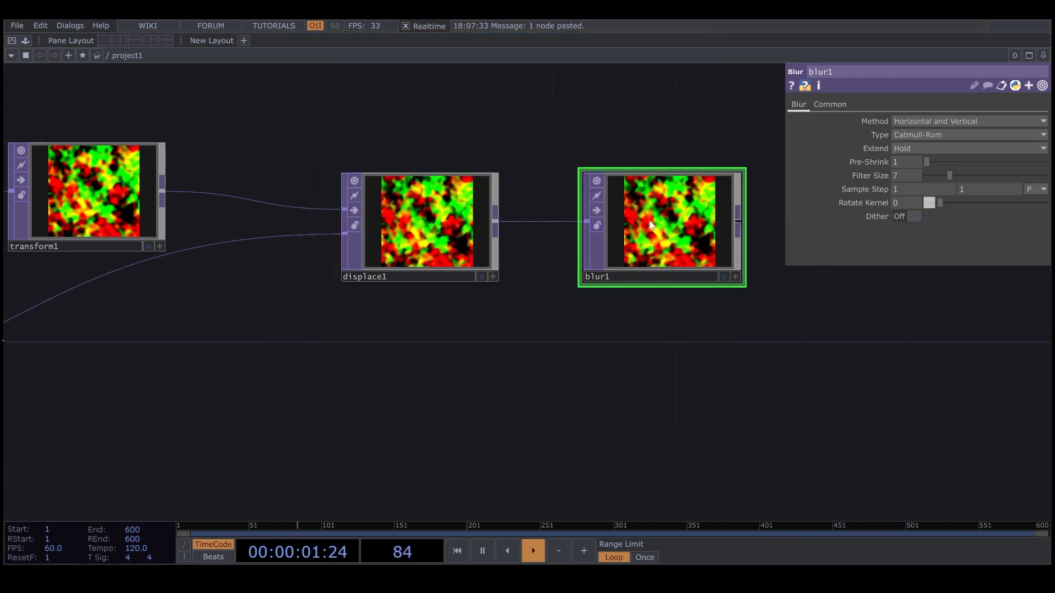
{"action": "left_click_drag", "start_coordinate": [953, 173], "coordinate": [936, 160]}
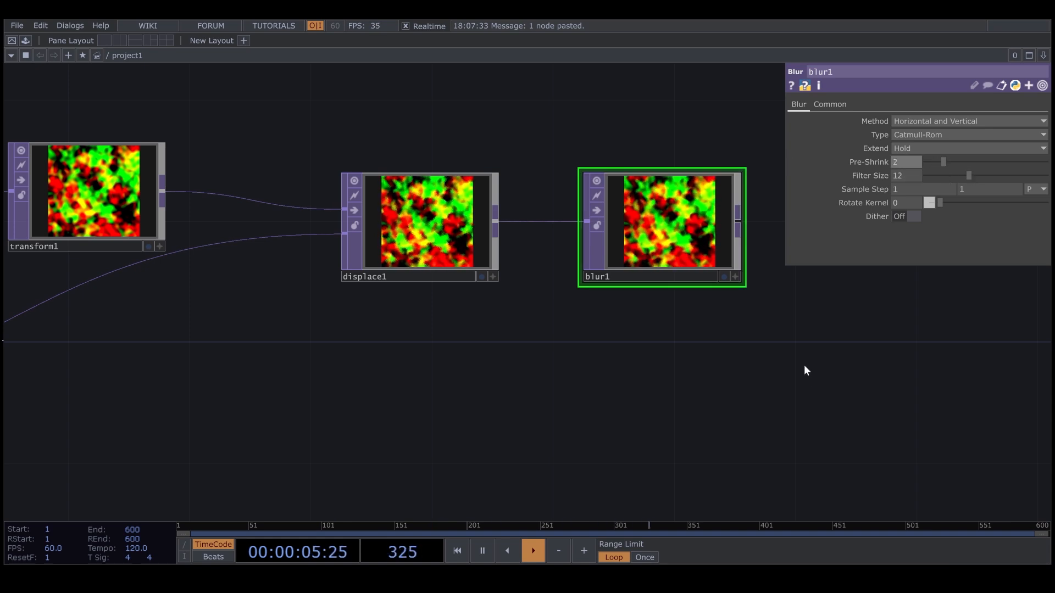
Add the sharpen component from the Palette's ImageFilters to the network.
{"action": "left_click_drag", "start_coordinate": [684, 360], "coordinate": [474, 344]}
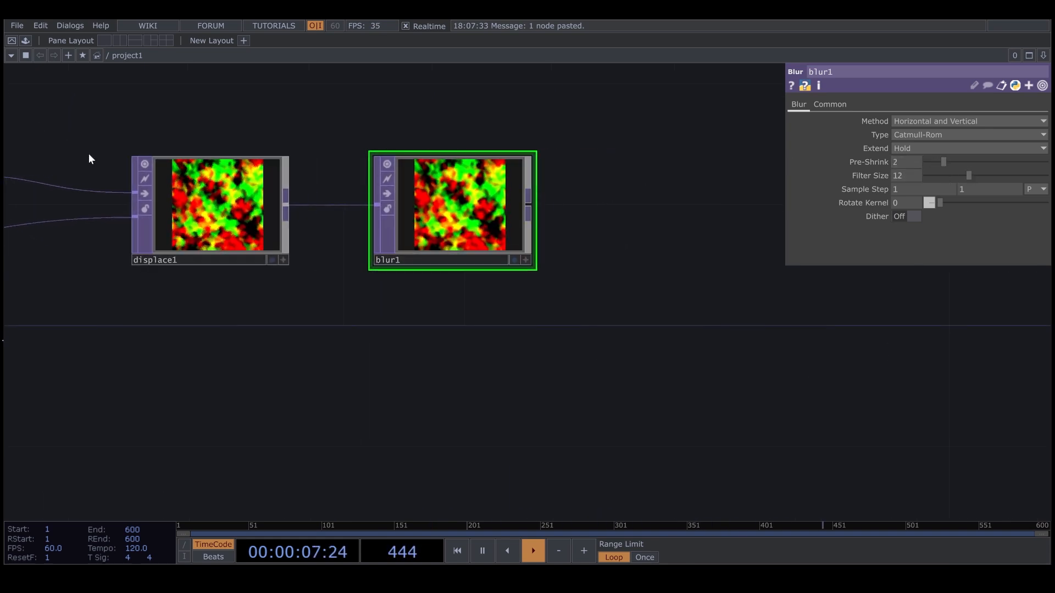
{"action": "left_click", "coordinate": [25, 42]}
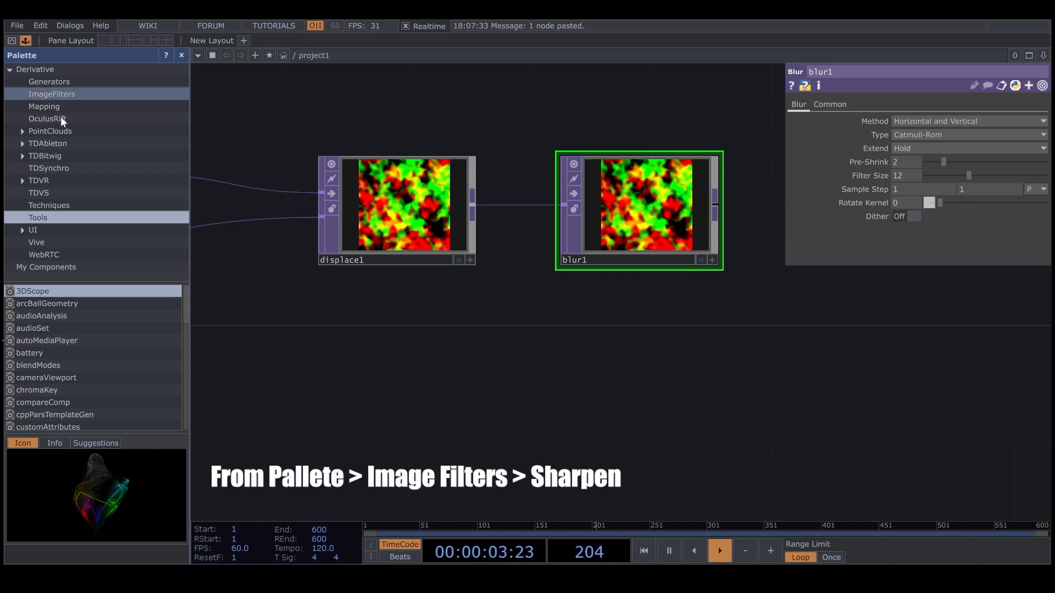
{"action": "left_click", "coordinate": [60, 93]}
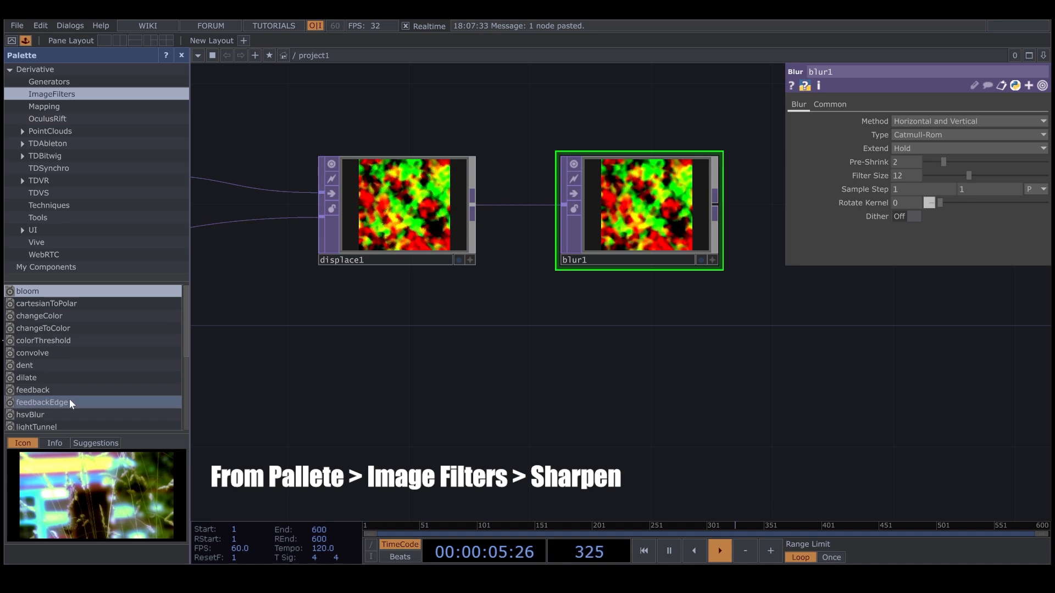
{"action": "scroll", "coordinate": [69, 399], "scroll_direction": "down", "scroll_amount": 5}
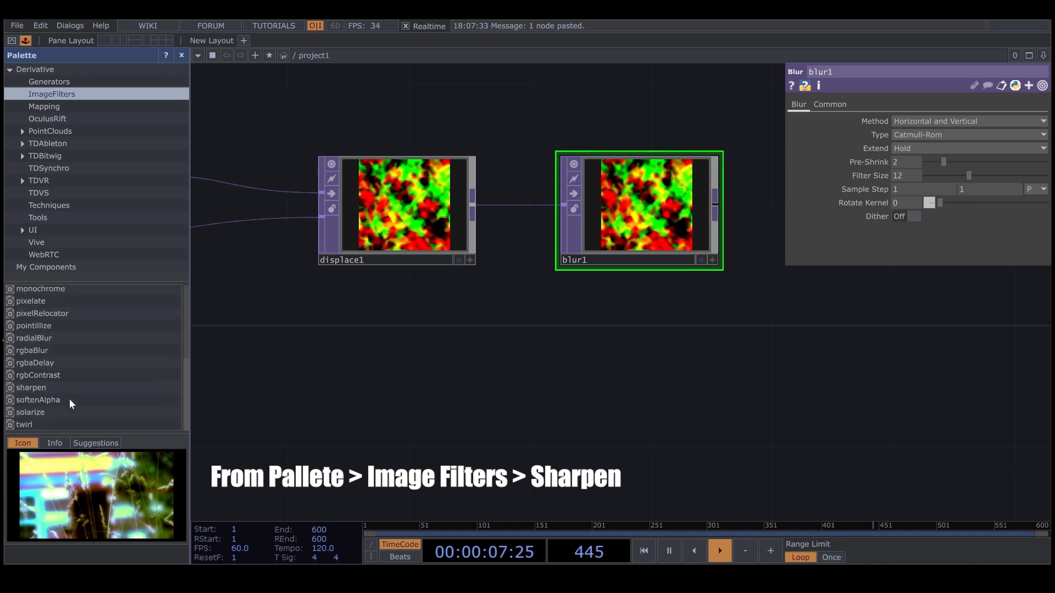
{"action": "left_click_drag", "start_coordinate": [42, 387], "coordinate": [402, 402]}
{"action": "left_click_drag", "start_coordinate": [789, 341], "coordinate": [793, 340]}
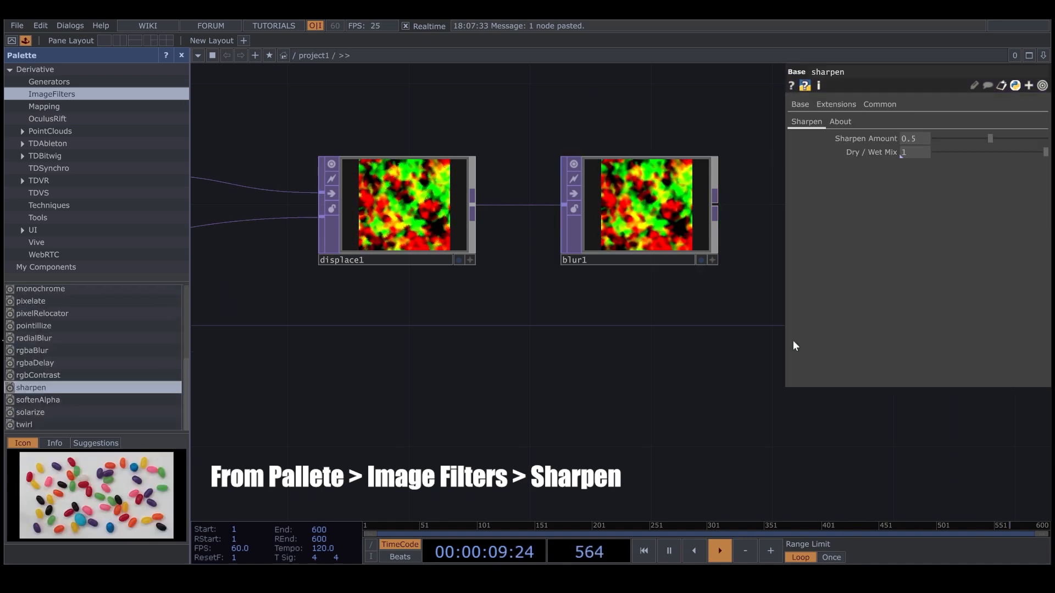
Connect the blur node's output to the sharpen component and set its Sharpen Amount to 1.
{"action": "left_click_drag", "start_coordinate": [722, 230], "coordinate": [471, 259]}
{"action": "left_click_drag", "start_coordinate": [559, 263], "coordinate": [569, 219]}
{"action": "left_click_drag", "start_coordinate": [990, 139], "coordinate": [1049, 136]}
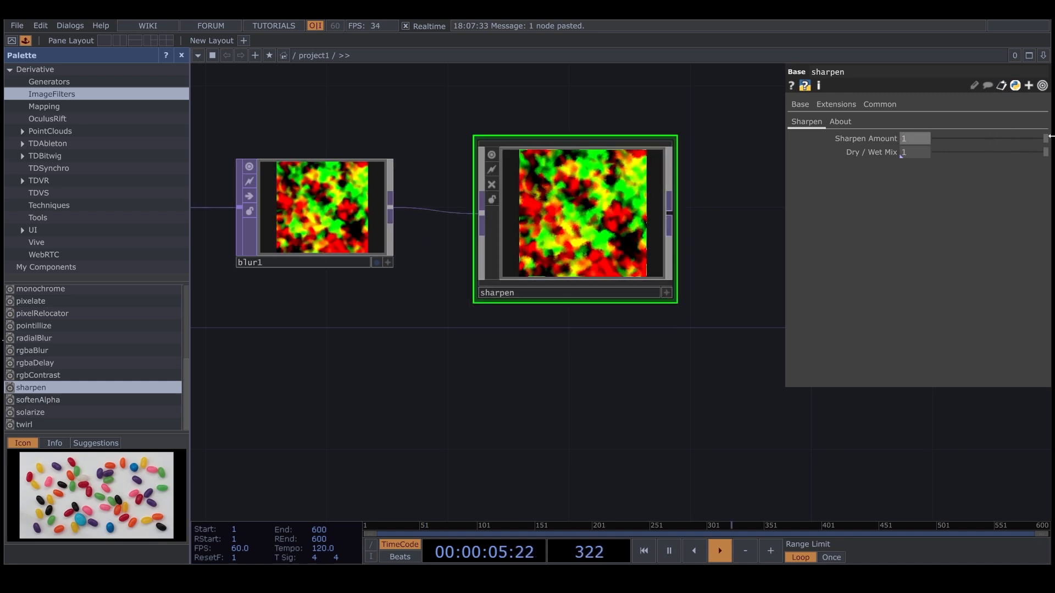
Add a Null TOP connected to the sharpen component's output, placing it below and beyond that node.
{"action": "left_click_drag", "start_coordinate": [481, 357], "coordinate": [449, 352]}
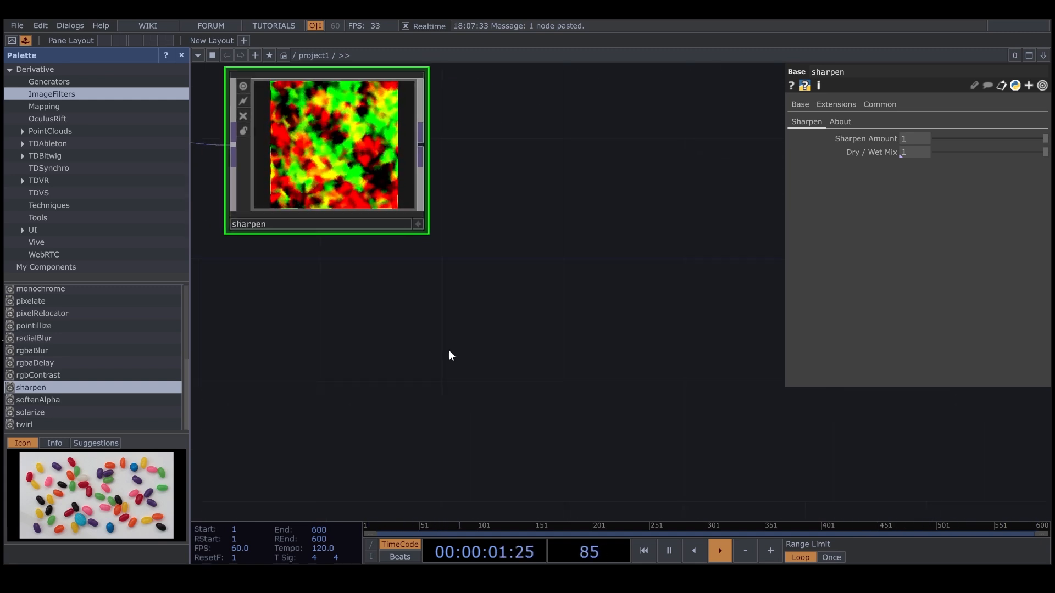
{"action": "right_click", "coordinate": [424, 147]}
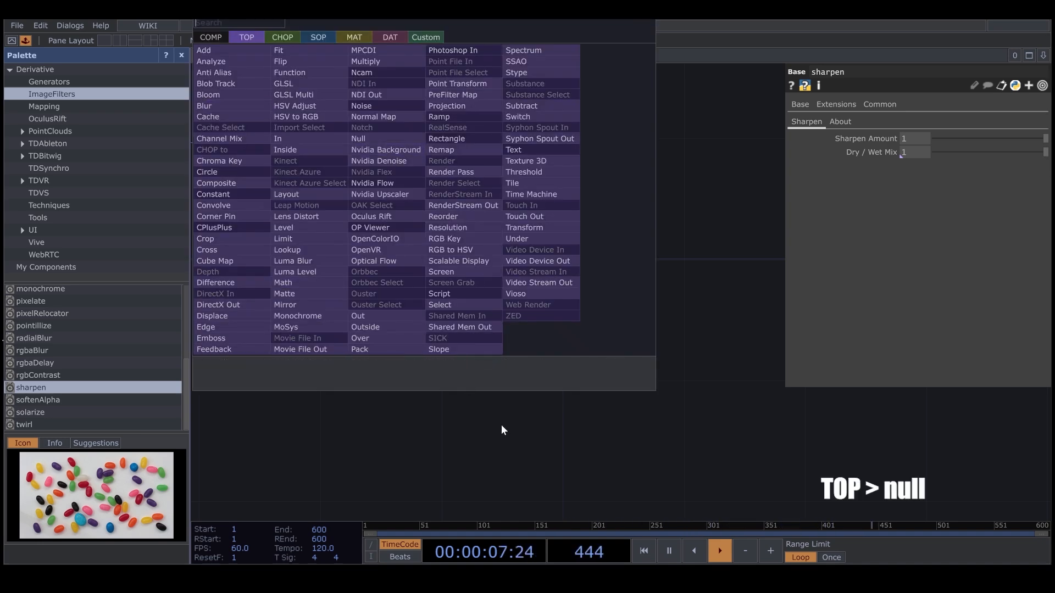
{"action": "left_click", "coordinate": [386, 139]}
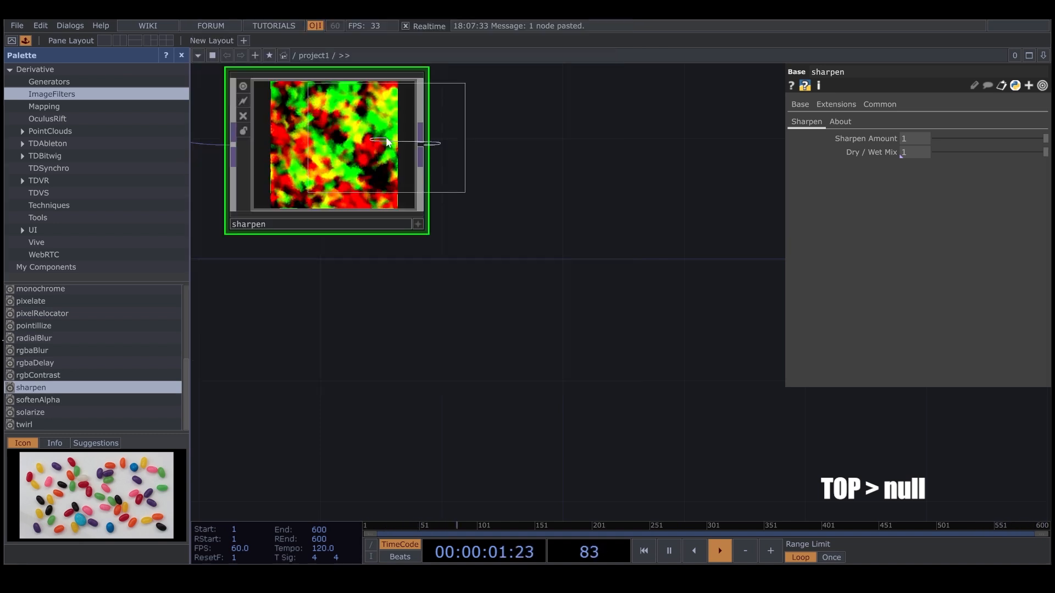
{"action": "left_click", "coordinate": [584, 297]}
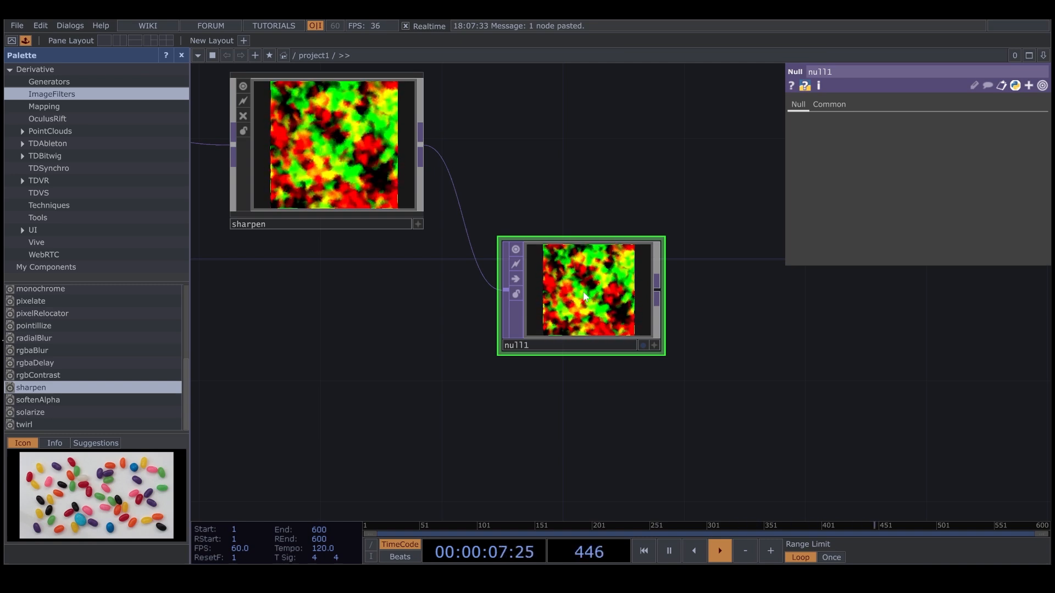
Set the feedback node's Target TOP to null1 to close the loop, and view the null node's image up close.
{"action": "scroll", "coordinate": [584, 297], "scroll_direction": "down", "scroll_amount": 5}
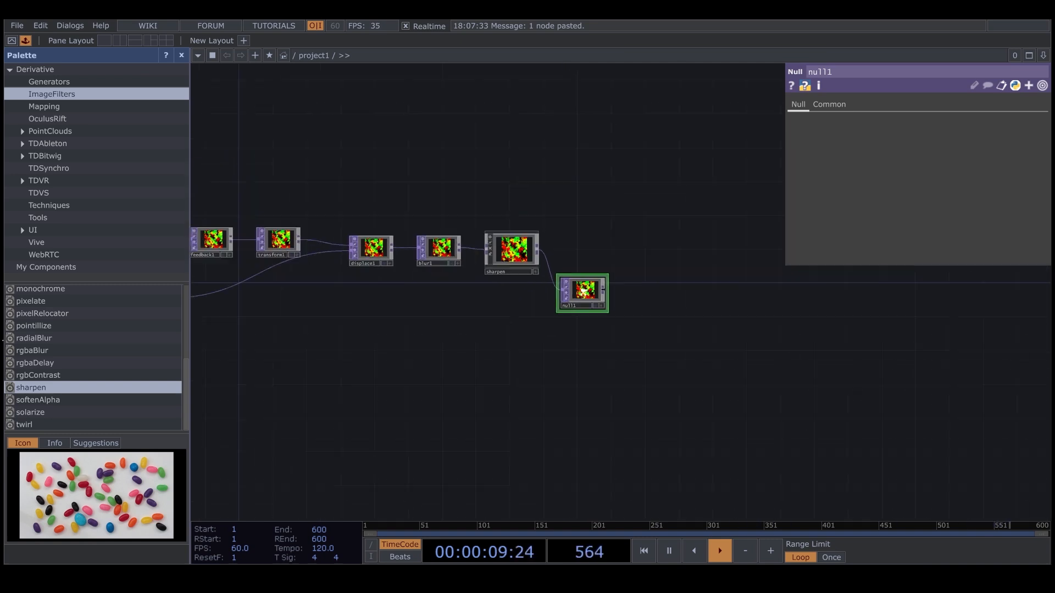
{"action": "left_click_drag", "start_coordinate": [357, 359], "coordinate": [492, 368]}
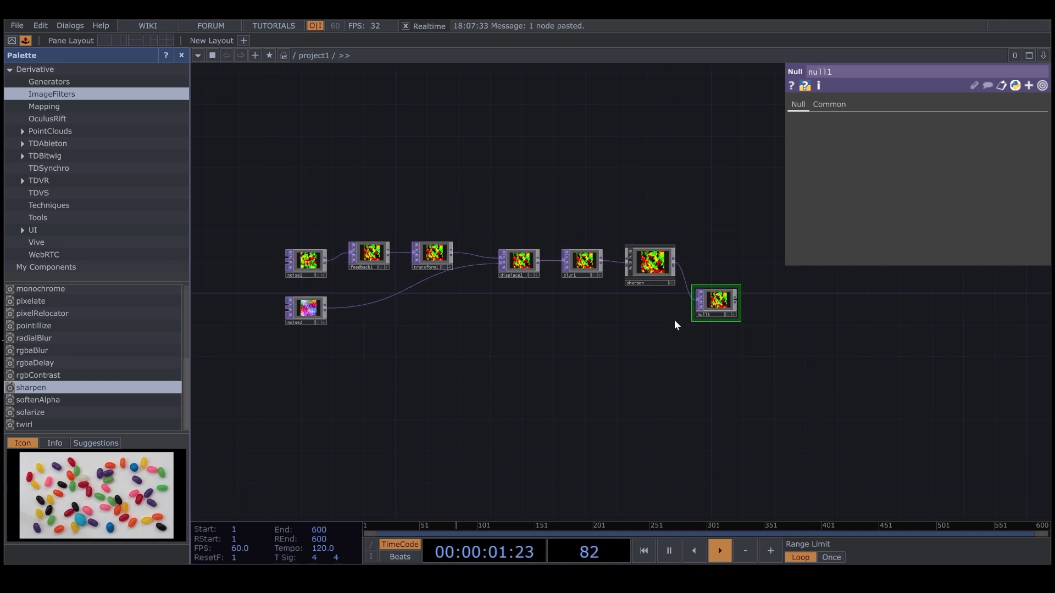
{"action": "left_click", "coordinate": [379, 257]}
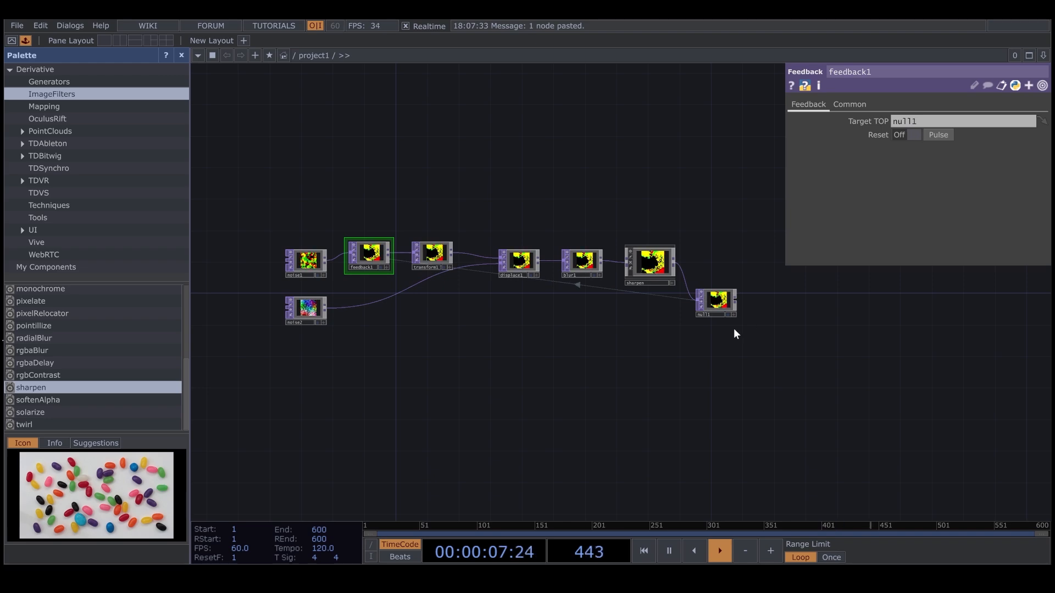
{"action": "scroll", "coordinate": [733, 328], "scroll_direction": "up", "scroll_amount": 10}
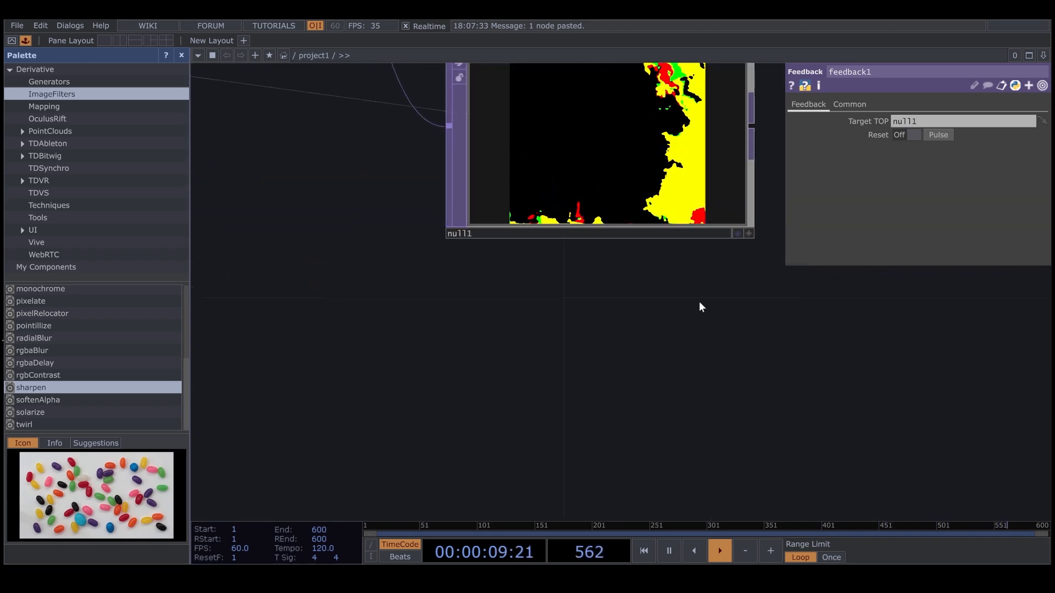
{"action": "left_click_drag", "start_coordinate": [700, 302], "coordinate": [643, 450]}
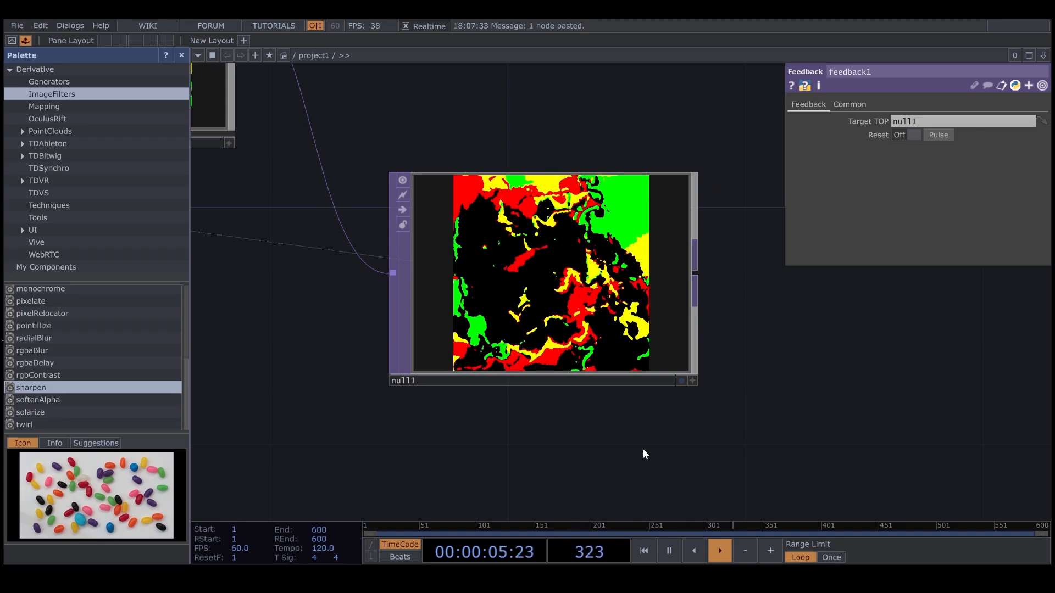
Add an RGB Key TOP connected to null1's output and place it level with that node, spaced well beyond it.
{"action": "left_click_drag", "start_coordinate": [734, 391], "coordinate": [476, 376]}
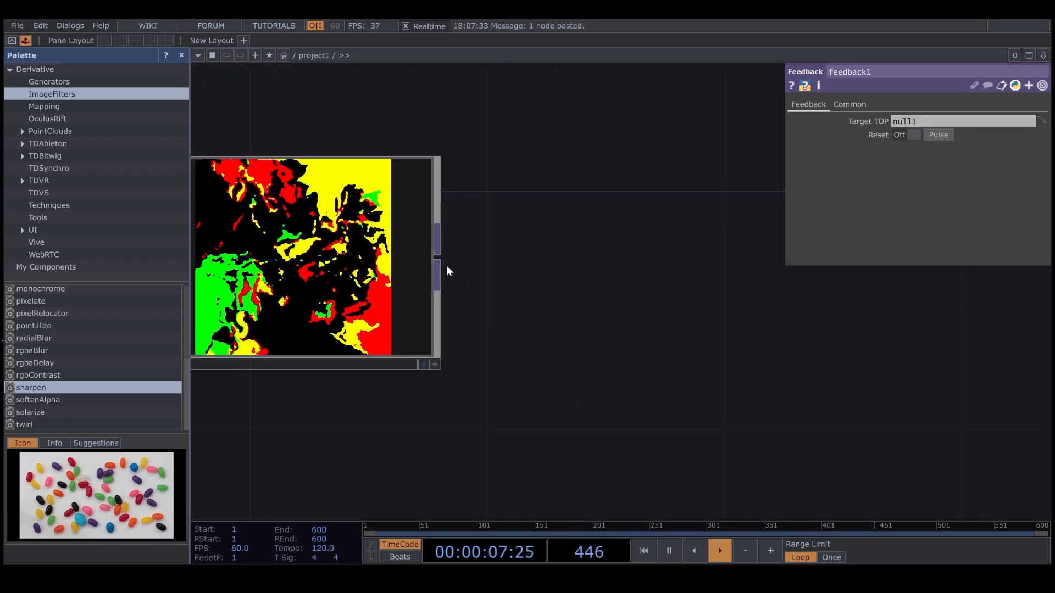
{"action": "key", "text": "Tab"}
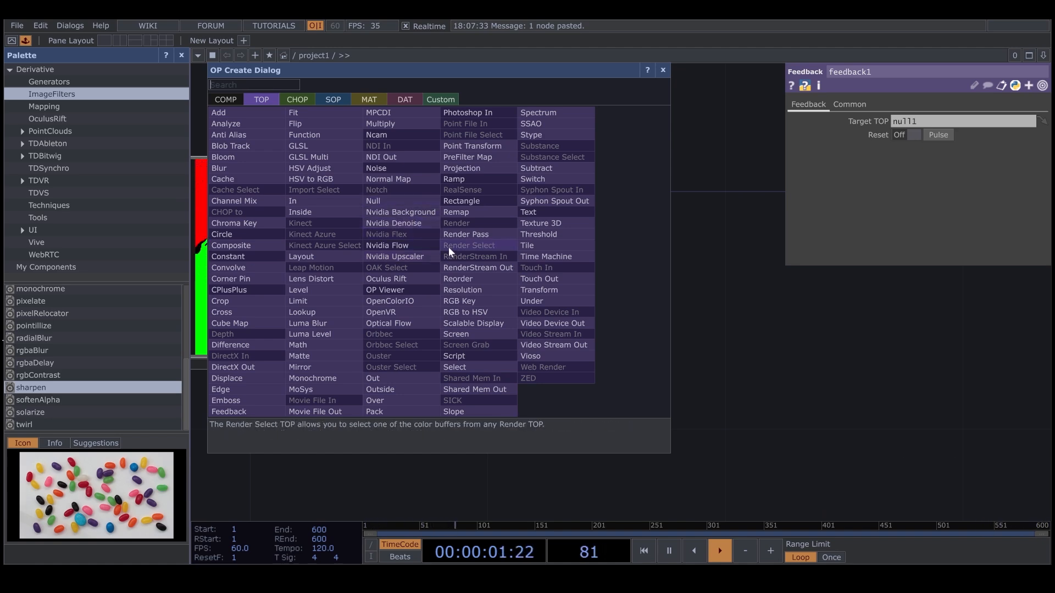
{"action": "left_click", "coordinate": [474, 302]}
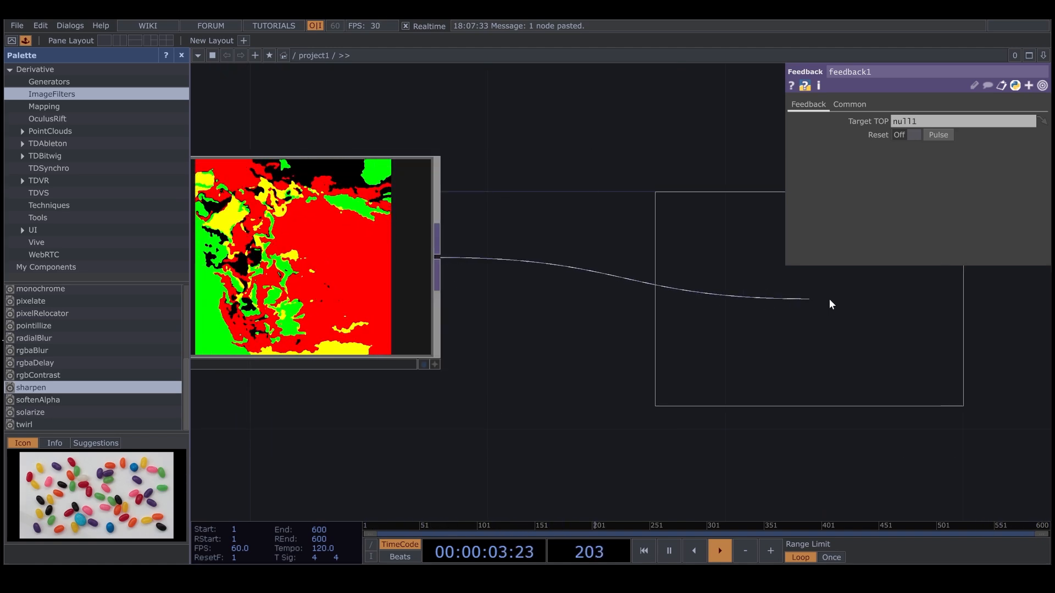
{"action": "left_click", "coordinate": [872, 293]}
{"action": "scroll", "coordinate": [629, 427], "scroll_direction": "down", "scroll_amount": 2}
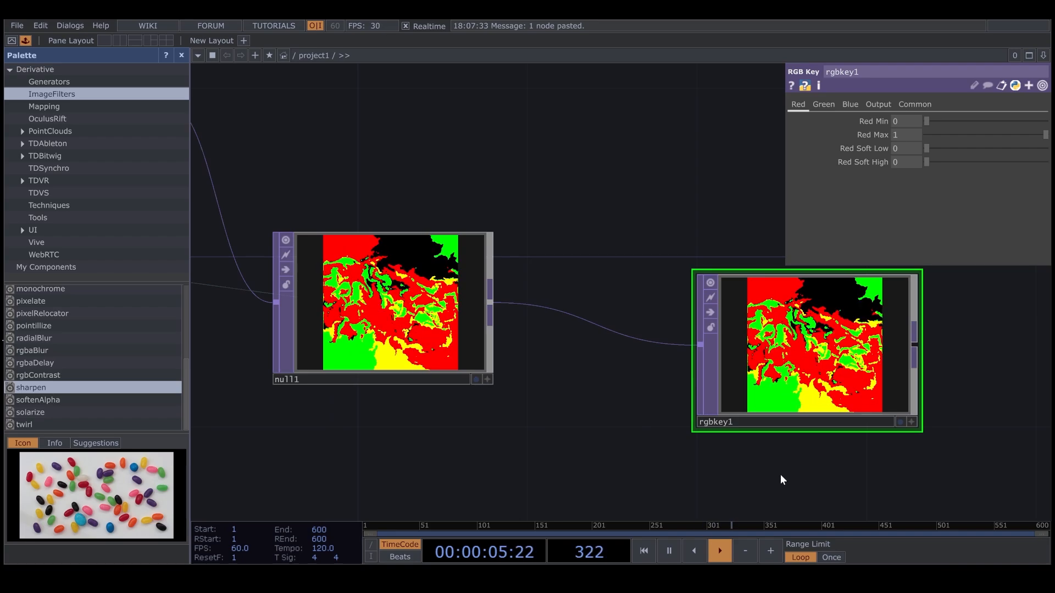
{"action": "left_click_drag", "start_coordinate": [779, 476], "coordinate": [417, 424]}
{"action": "left_click_drag", "start_coordinate": [430, 289], "coordinate": [686, 247]}
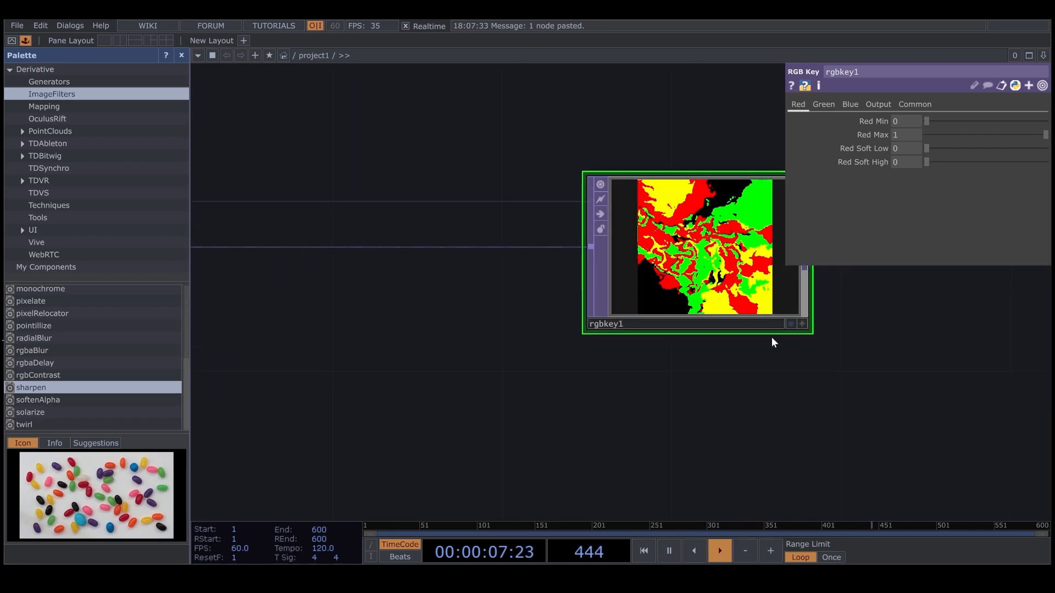
Turn on the display flag of rgbkey1, split the workspace into two side-by-side panes and make the second one a TOP Viewer.
{"action": "left_click", "coordinate": [790, 324]}
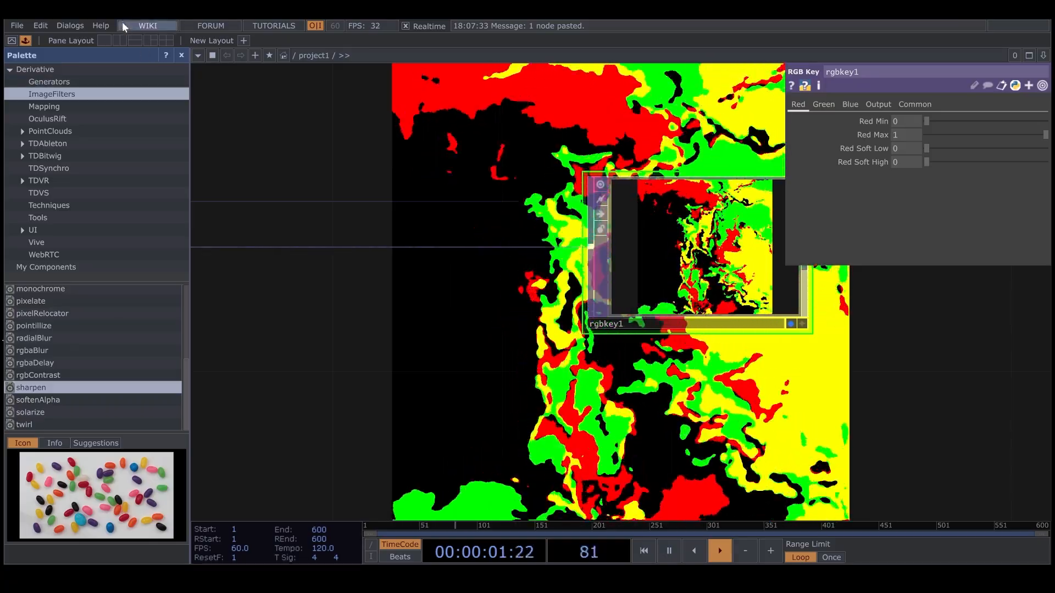
{"action": "left_click", "coordinate": [122, 40]}
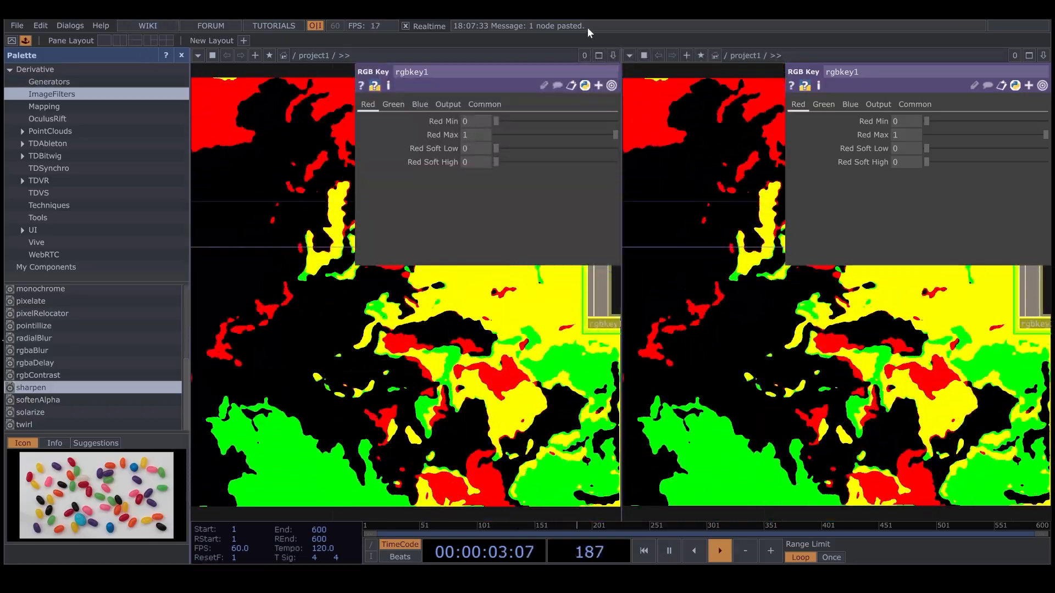
{"action": "left_click", "coordinate": [629, 56]}
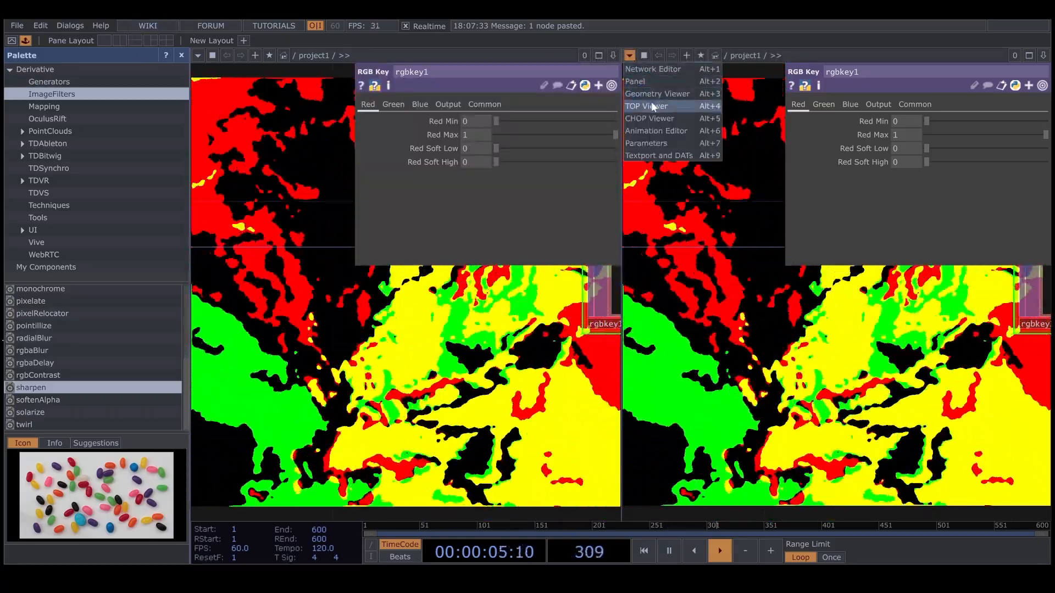
{"action": "left_click", "coordinate": [651, 105]}
Turn off Backdrop TOPs in the network editor and widen its pane relative to the TOP Viewer.
{"action": "right_click", "coordinate": [475, 319]}
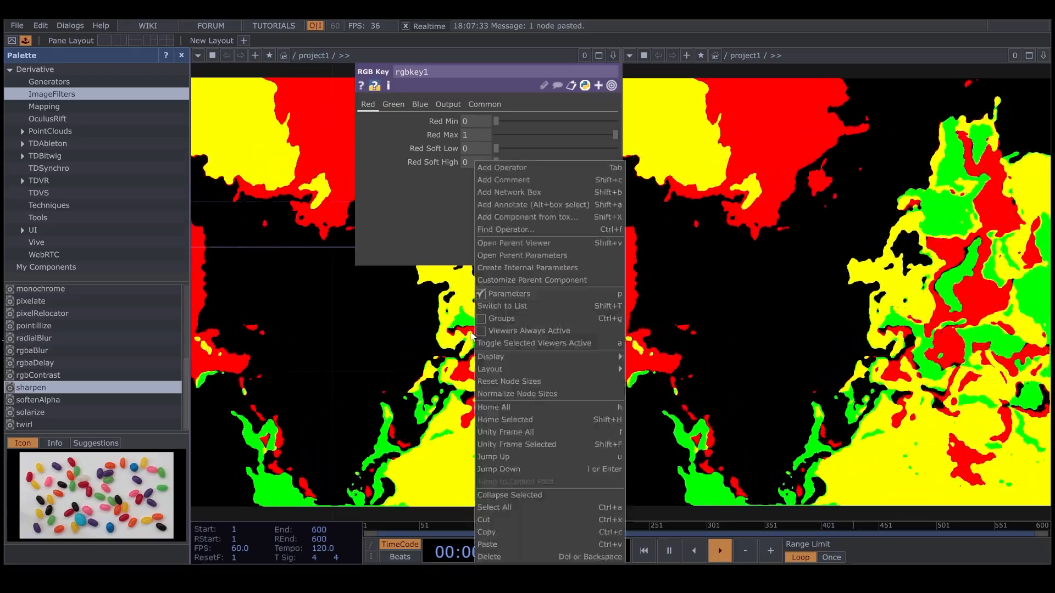
{"action": "mouse_move", "coordinate": [598, 354]}
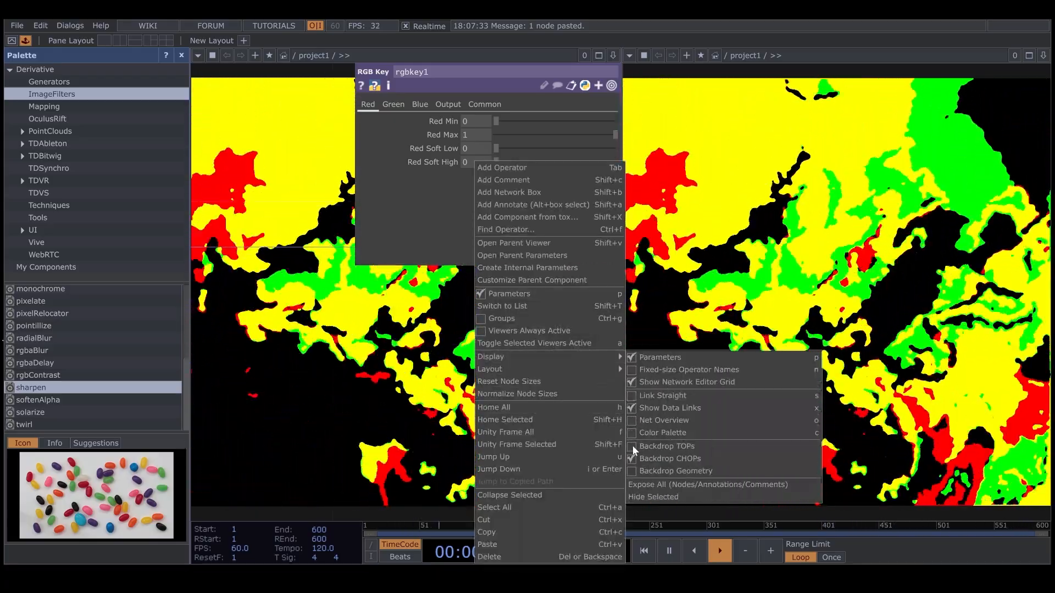
{"action": "left_click", "coordinate": [632, 445]}
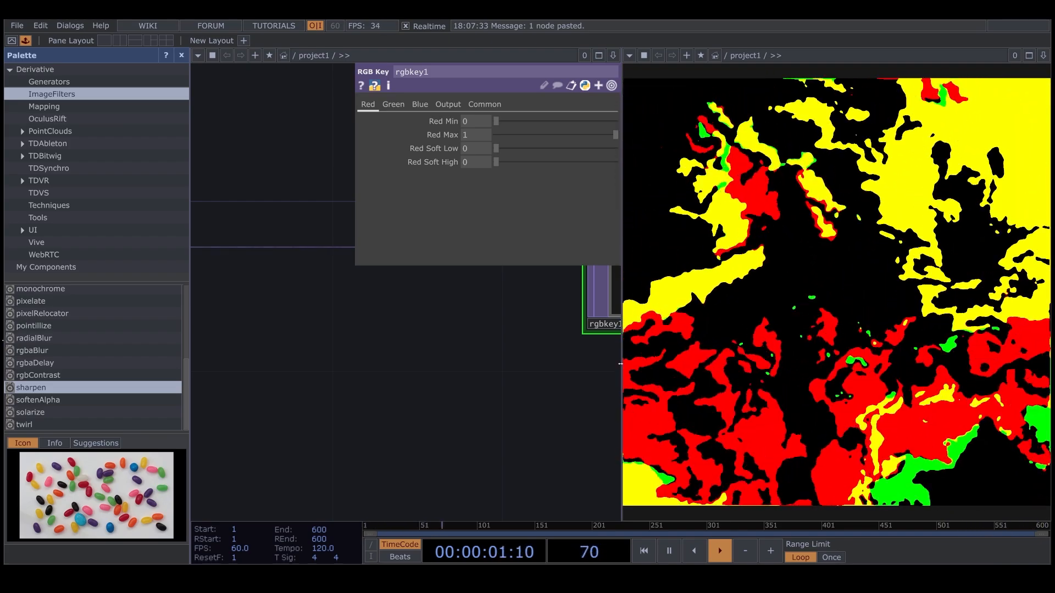
{"action": "left_click_drag", "start_coordinate": [623, 367], "coordinate": [747, 360]}
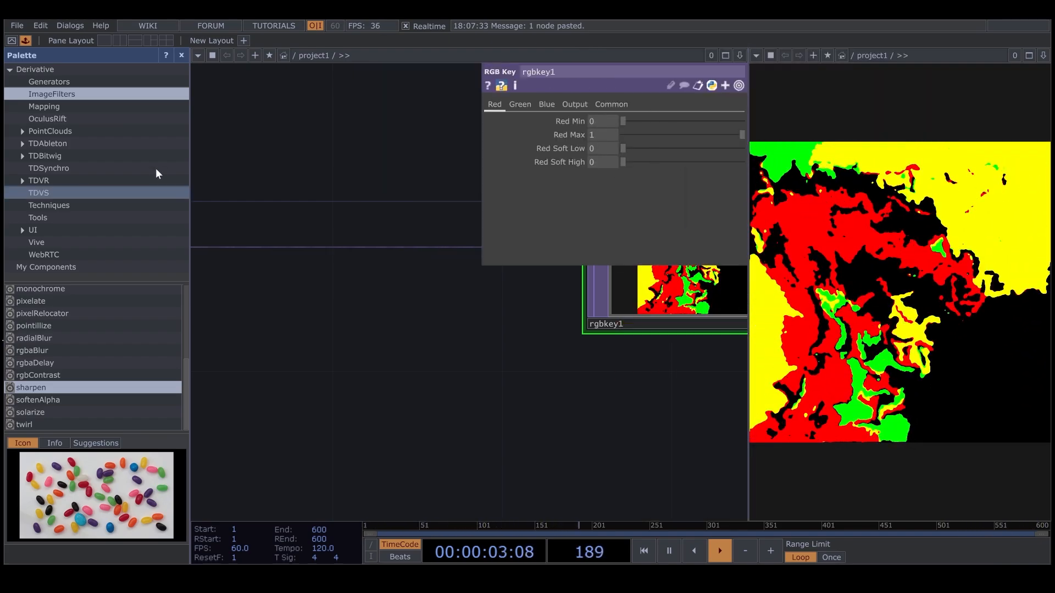
Move the displace1 and blur1 nodes up and back side by side to make room before the sharpen component.
{"action": "scroll", "coordinate": [360, 284], "scroll_direction": "down", "scroll_amount": 4}
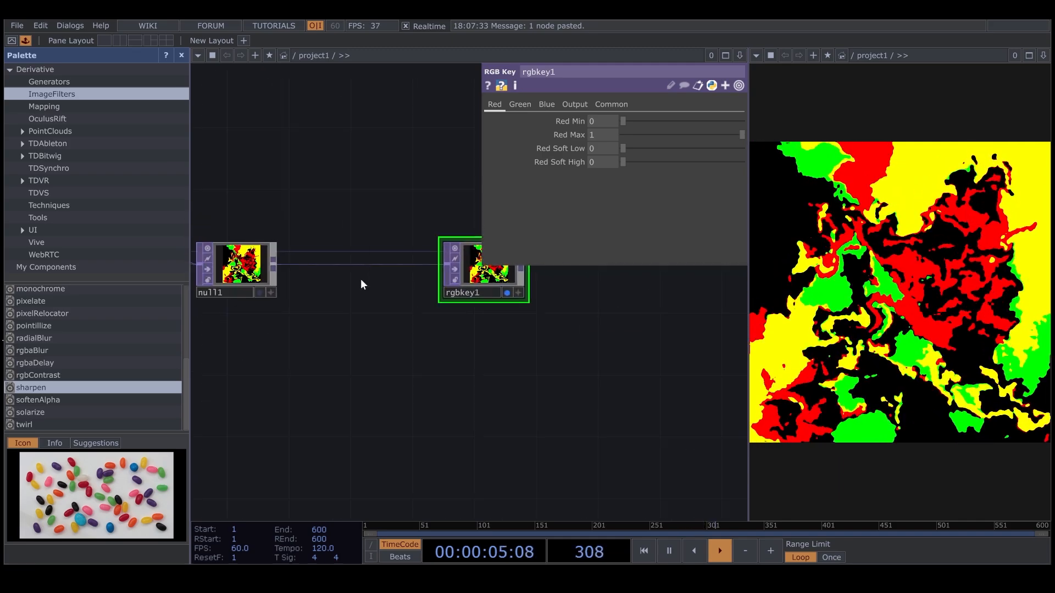
{"action": "left_click_drag", "start_coordinate": [302, 176], "coordinate": [598, 297]}
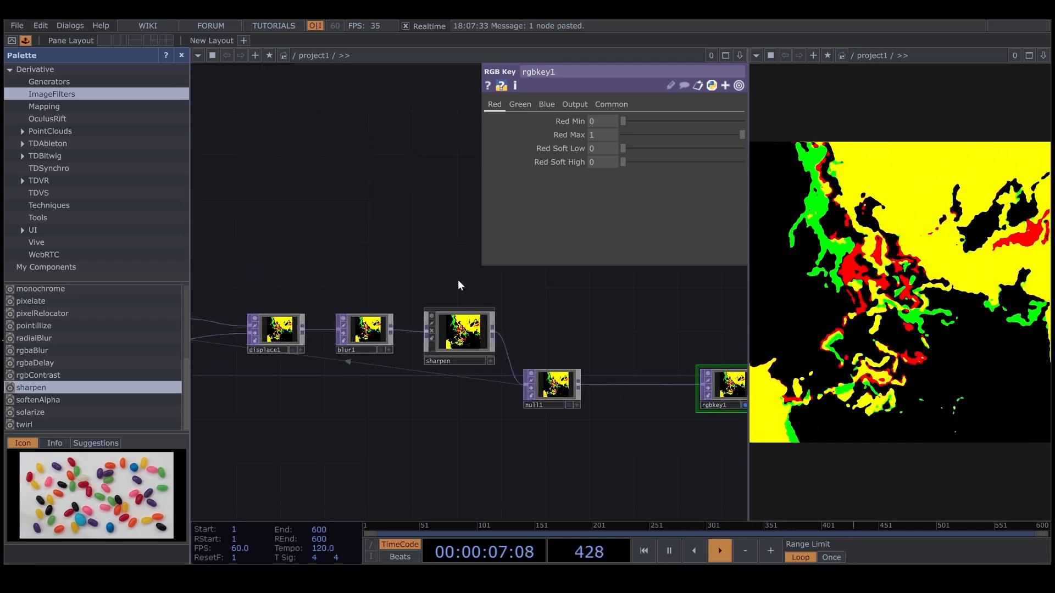
{"action": "left_click_drag", "start_coordinate": [285, 339], "coordinate": [254, 263]}
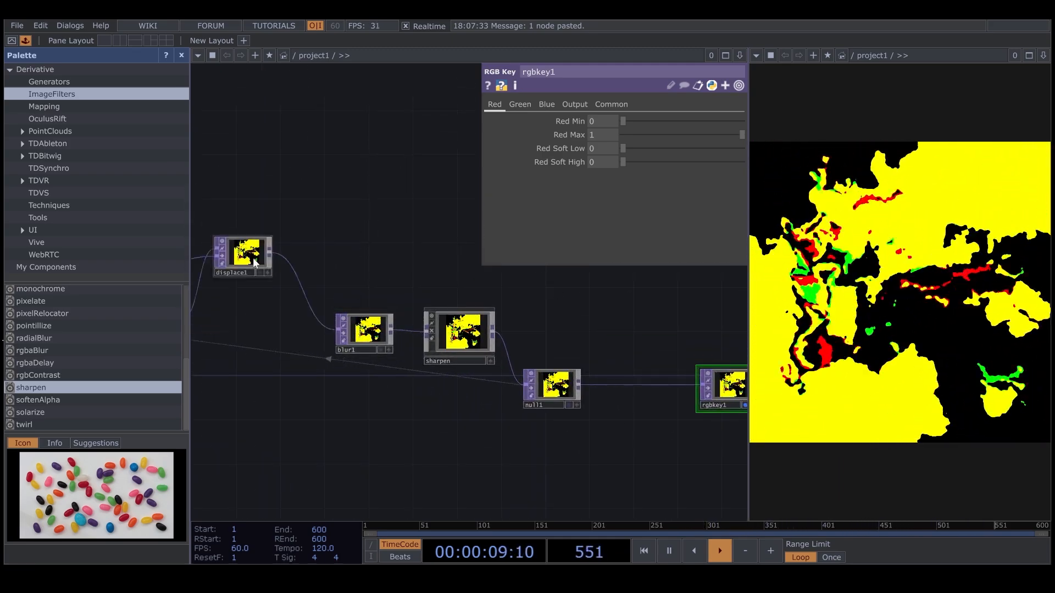
{"action": "left_click_drag", "start_coordinate": [383, 333], "coordinate": [341, 261]}
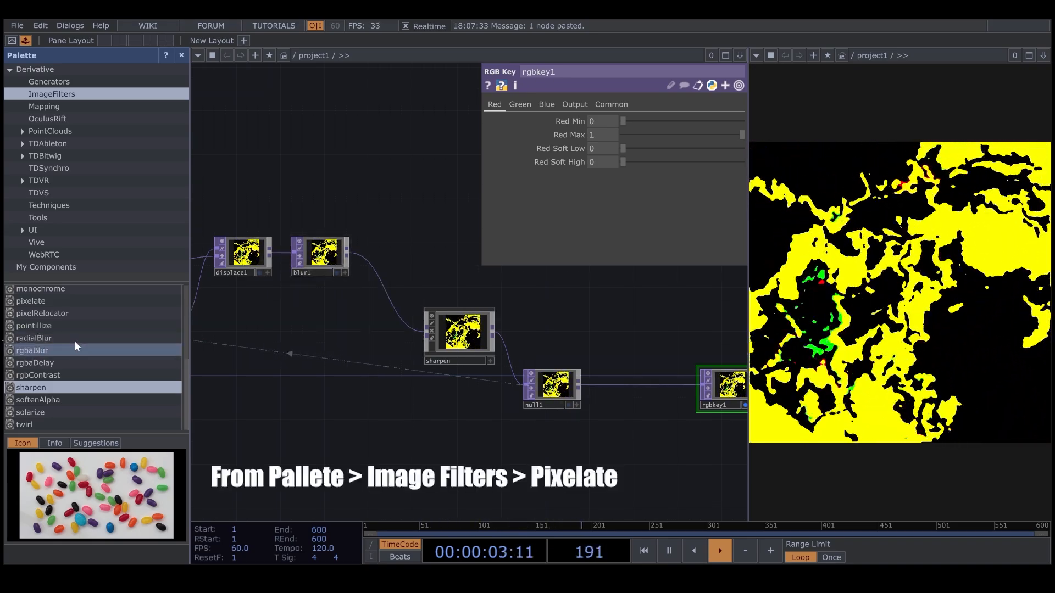
Add the pixelate component from the Palette's ImageFilters and wire it between blur1 and the sharpen component.
{"action": "left_click_drag", "start_coordinate": [38, 306], "coordinate": [437, 256]}
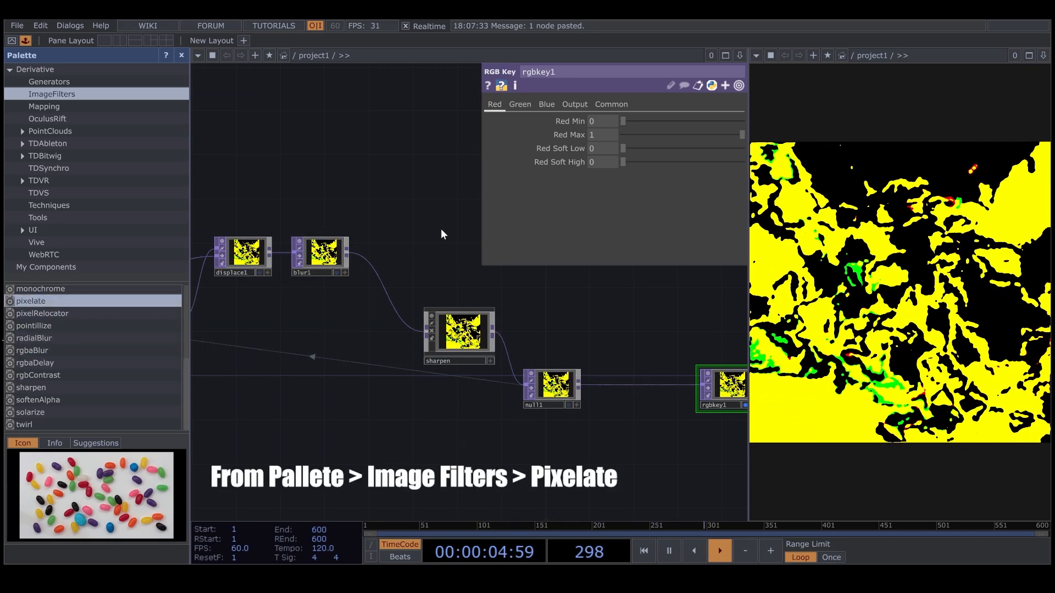
{"action": "left_click_drag", "start_coordinate": [349, 252], "coordinate": [445, 197]}
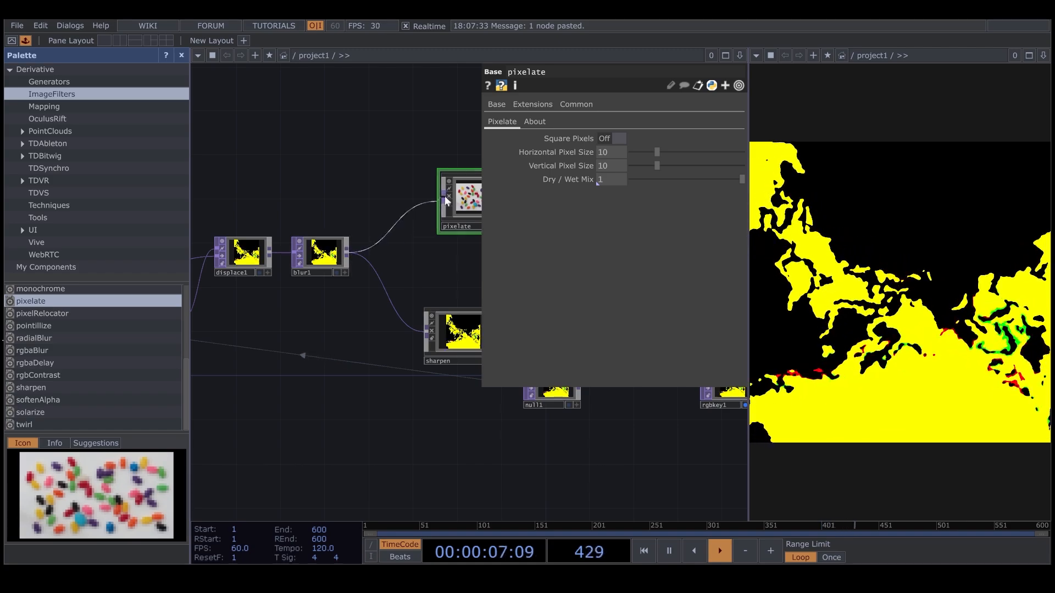
{"action": "left_click_drag", "start_coordinate": [426, 255], "coordinate": [316, 238]}
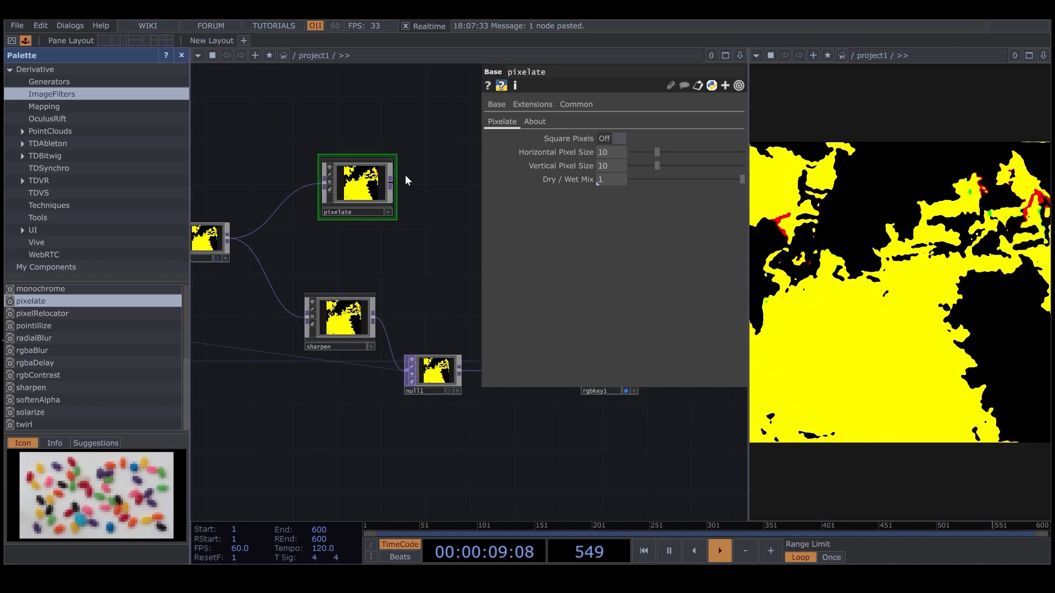
{"action": "left_click_drag", "start_coordinate": [393, 179], "coordinate": [302, 324]}
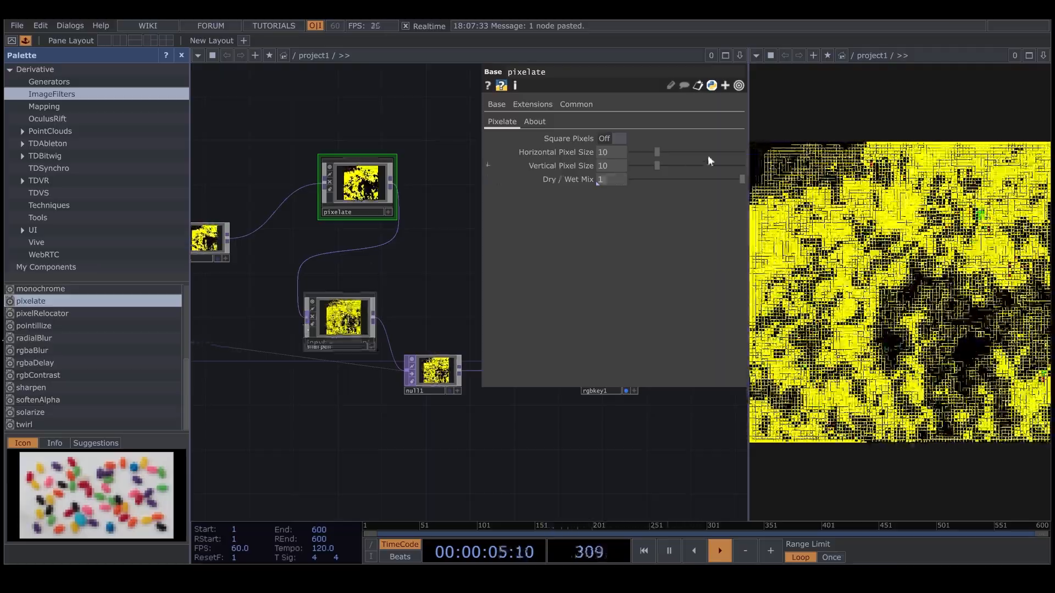
Set pixelate's Horizontal Pixel Size to 16 and Vertical Pixel Size to 15, and turn on Square Pixels.
{"action": "left_click", "coordinate": [675, 151]}
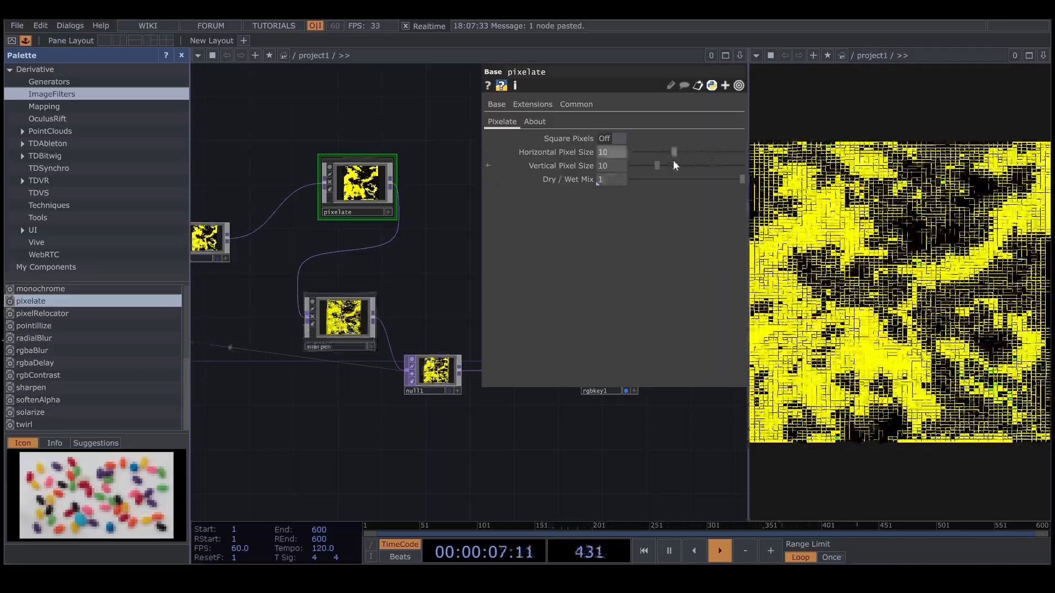
{"action": "left_click", "coordinate": [674, 162]}
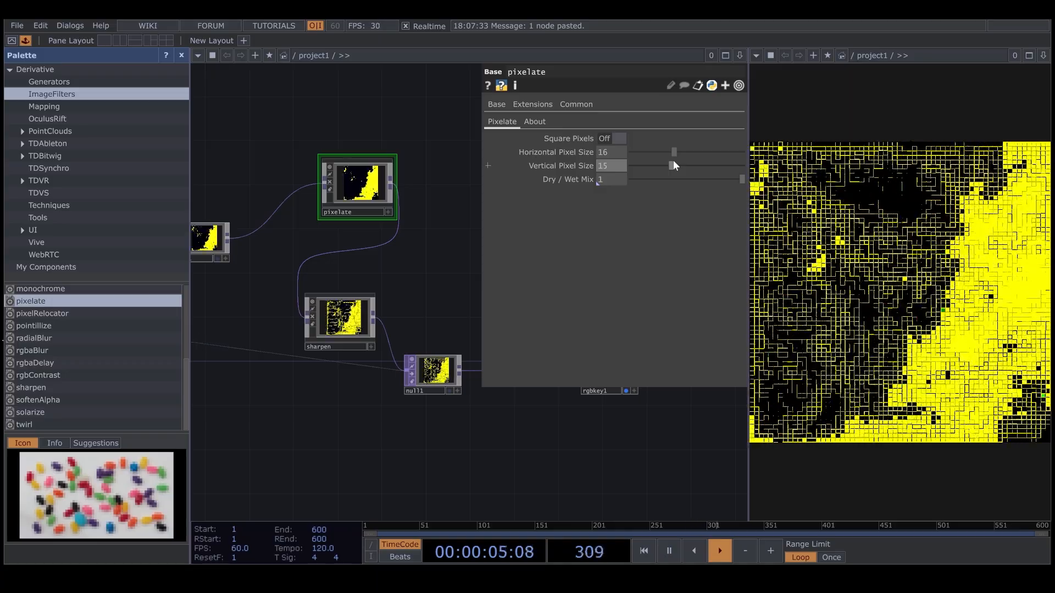
{"action": "left_click", "coordinate": [615, 138]}
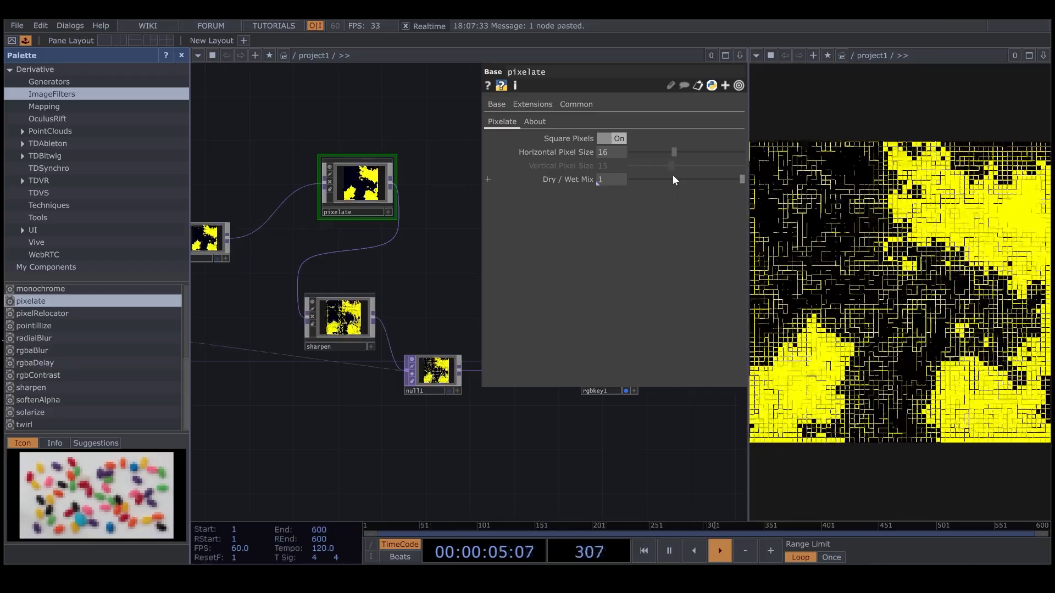
Set the Filter Size of the blur1 node to 8.
{"action": "left_click_drag", "start_coordinate": [247, 261], "coordinate": [315, 271]}
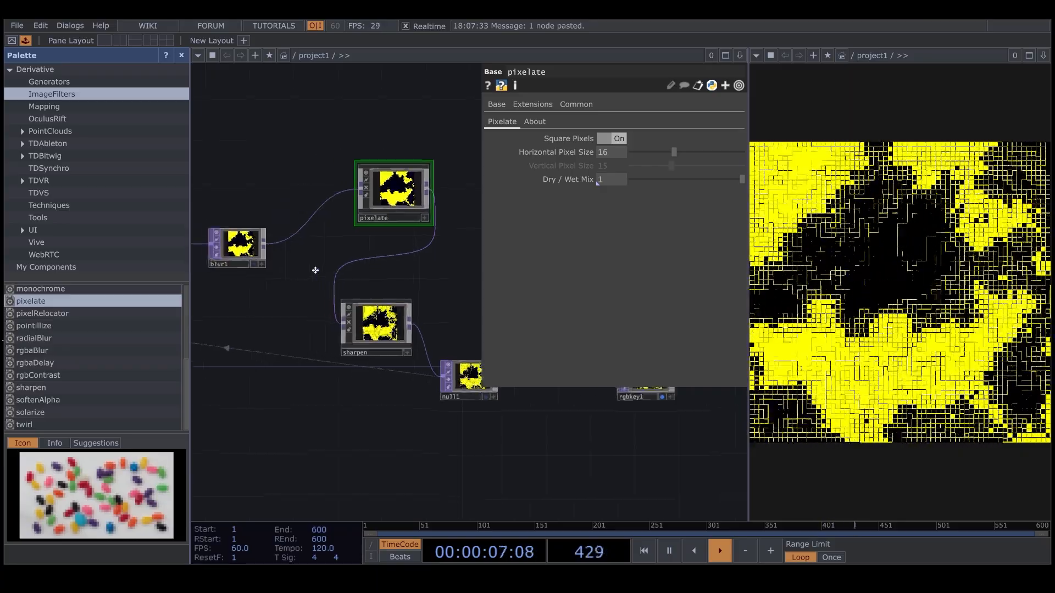
{"action": "left_click", "coordinate": [273, 250]}
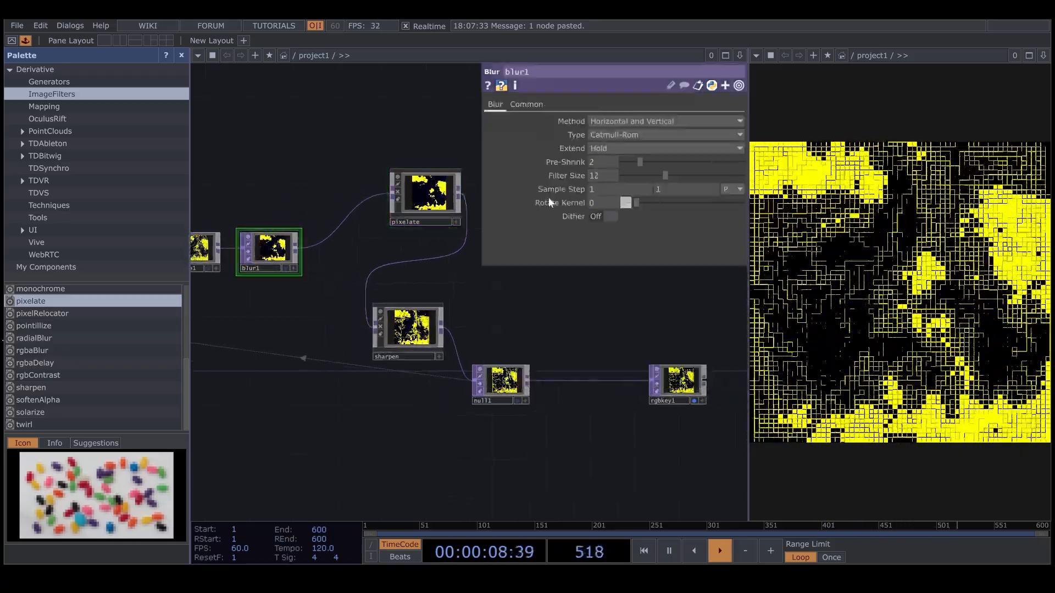
{"action": "left_click", "coordinate": [650, 175]}
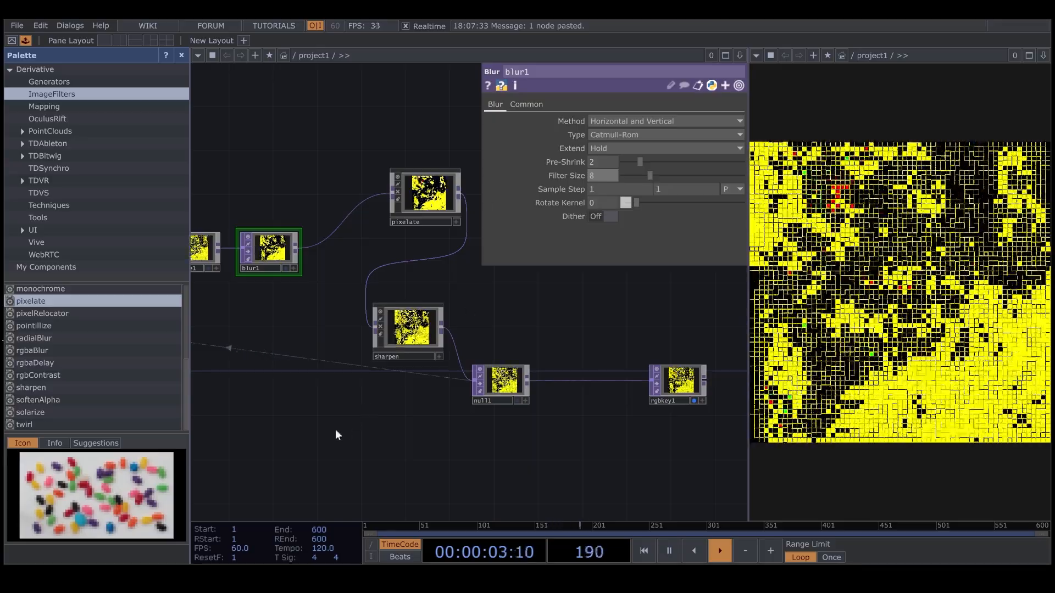
Pulse the Reset parameter of the feedback1 node to restart the feedback loop.
{"action": "scroll", "coordinate": [335, 432], "scroll_direction": "down", "scroll_amount": 2}
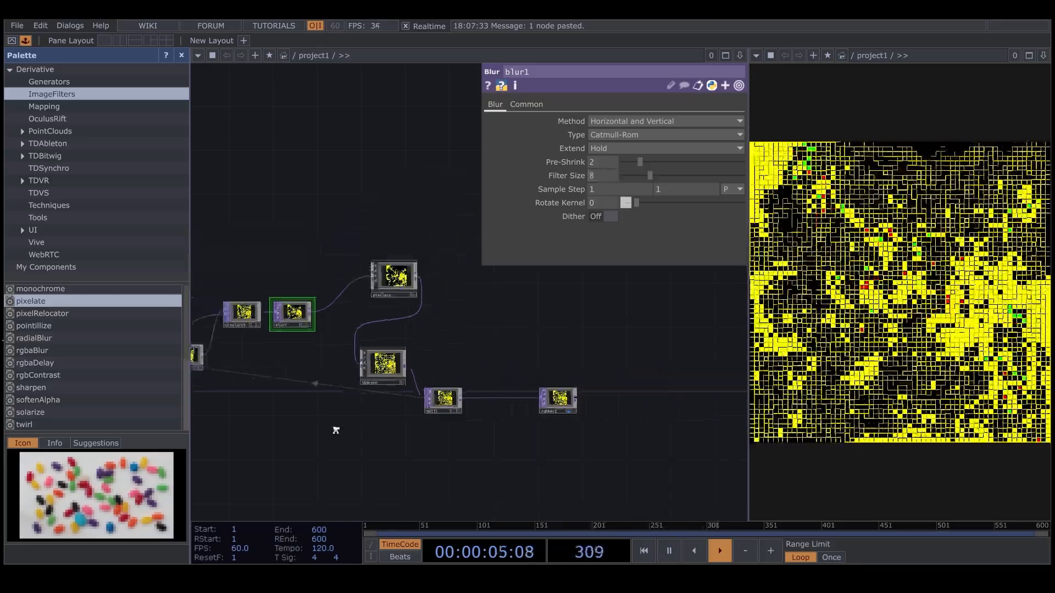
{"action": "scroll", "coordinate": [335, 431], "scroll_direction": "down", "scroll_amount": 1}
{"action": "left_click_drag", "start_coordinate": [285, 448], "coordinate": [570, 351]}
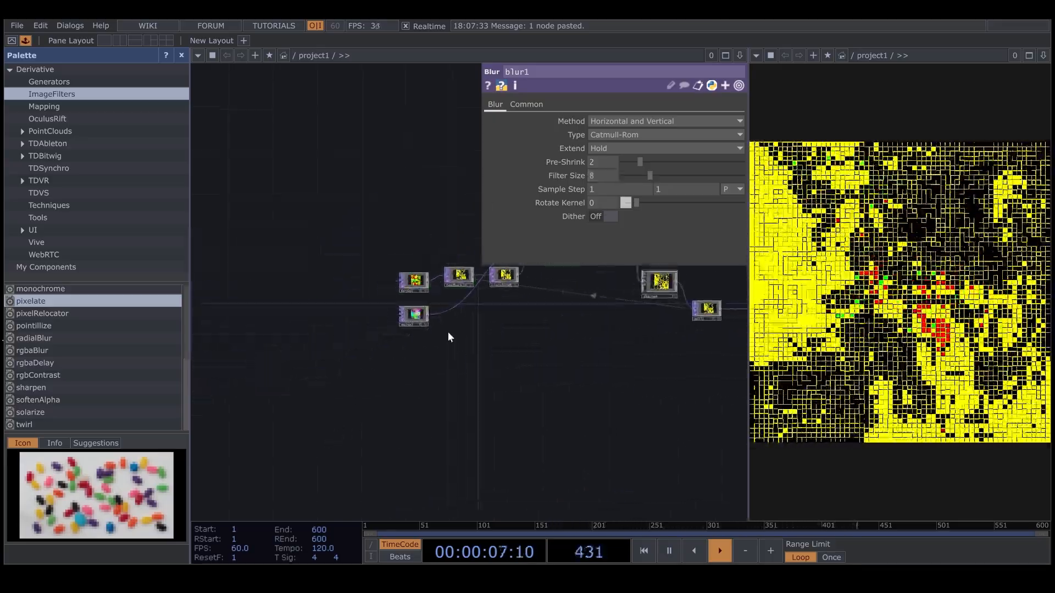
{"action": "scroll", "coordinate": [447, 331], "scroll_direction": "up", "scroll_amount": 3}
{"action": "left_click_drag", "start_coordinate": [545, 316], "coordinate": [398, 403]}
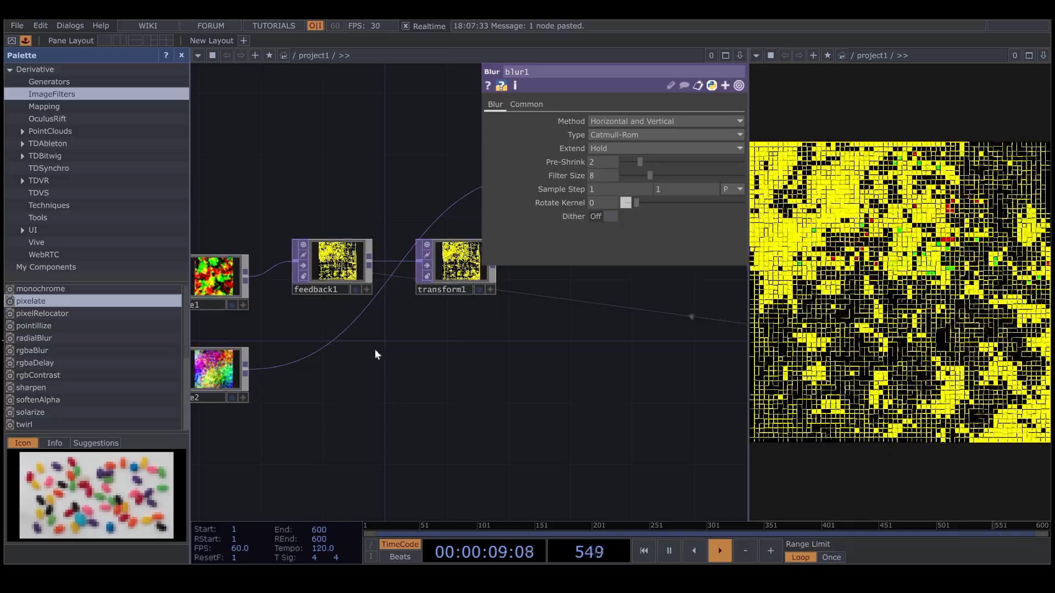
{"action": "left_click", "coordinate": [352, 286]}
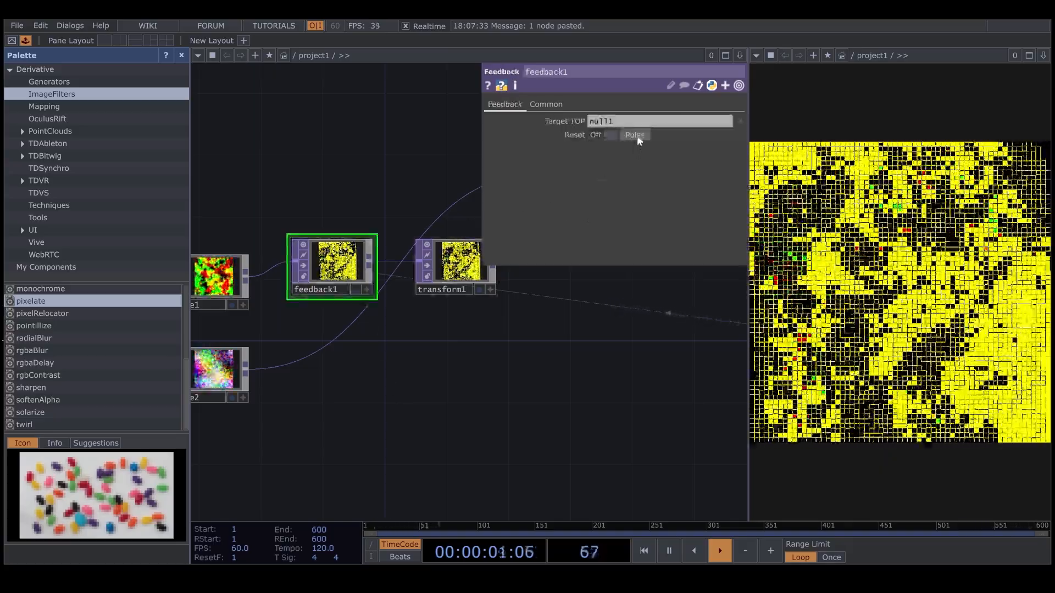
{"action": "left_click", "coordinate": [636, 135]}
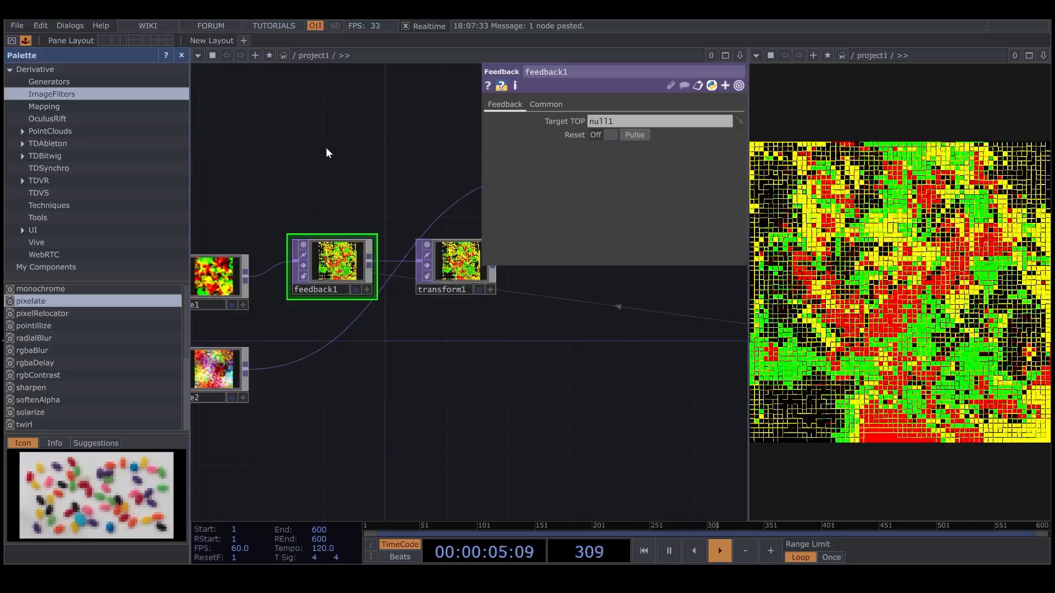
Add a Keyboard In CHOP directly above the feedback1 node and show the feedback node's parameters.
{"action": "left_click_drag", "start_coordinate": [326, 149], "coordinate": [337, 291]}
{"action": "key", "text": "Tab"}
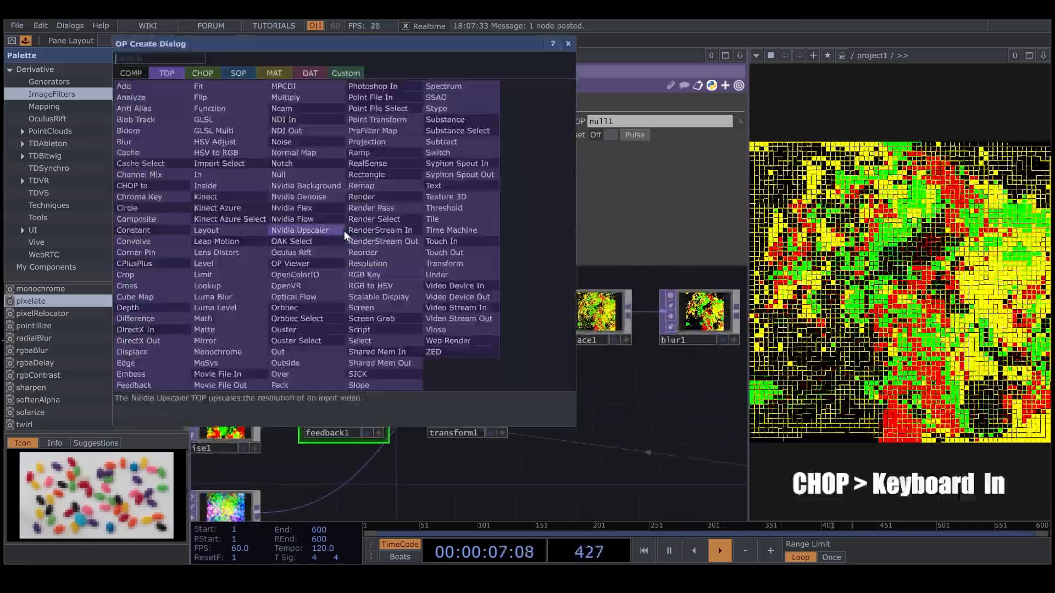
{"action": "type", "text": "k"}
{"action": "left_click", "coordinate": [203, 72]}
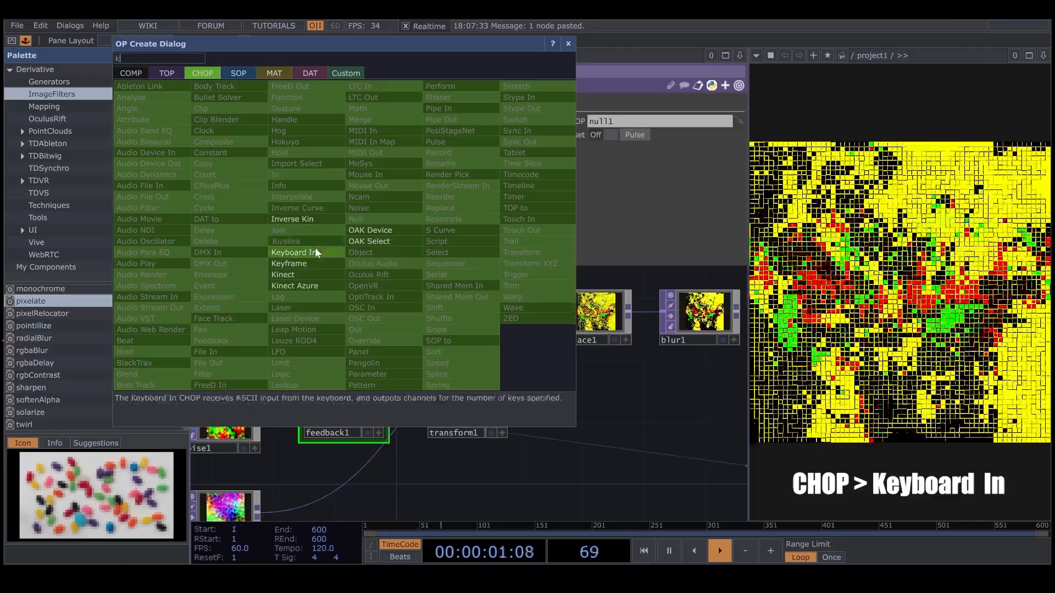
{"action": "left_click", "coordinate": [314, 250]}
{"action": "left_click", "coordinate": [337, 258]}
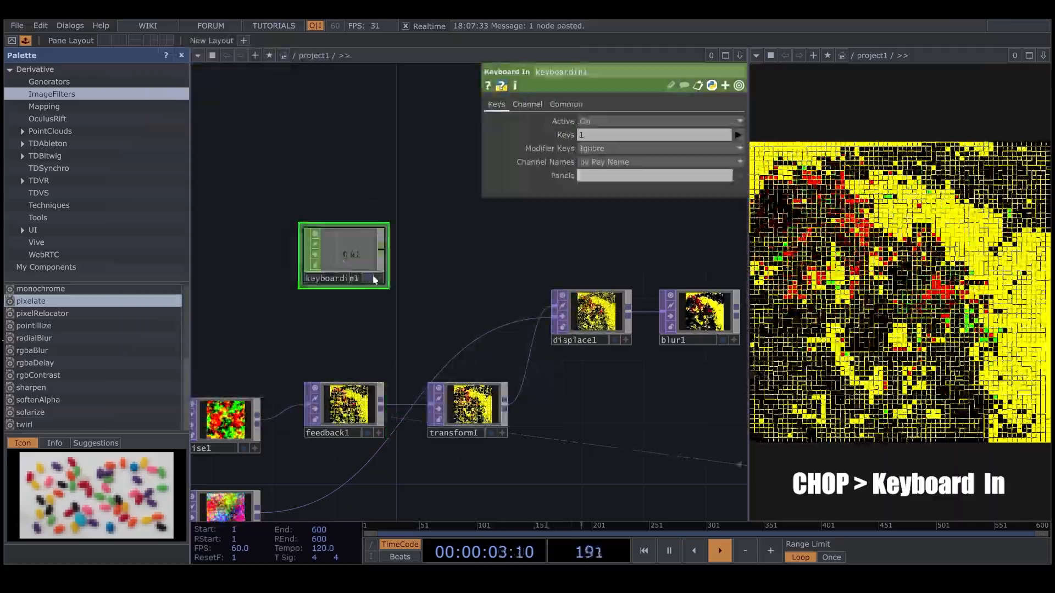
{"action": "left_click", "coordinate": [352, 404]}
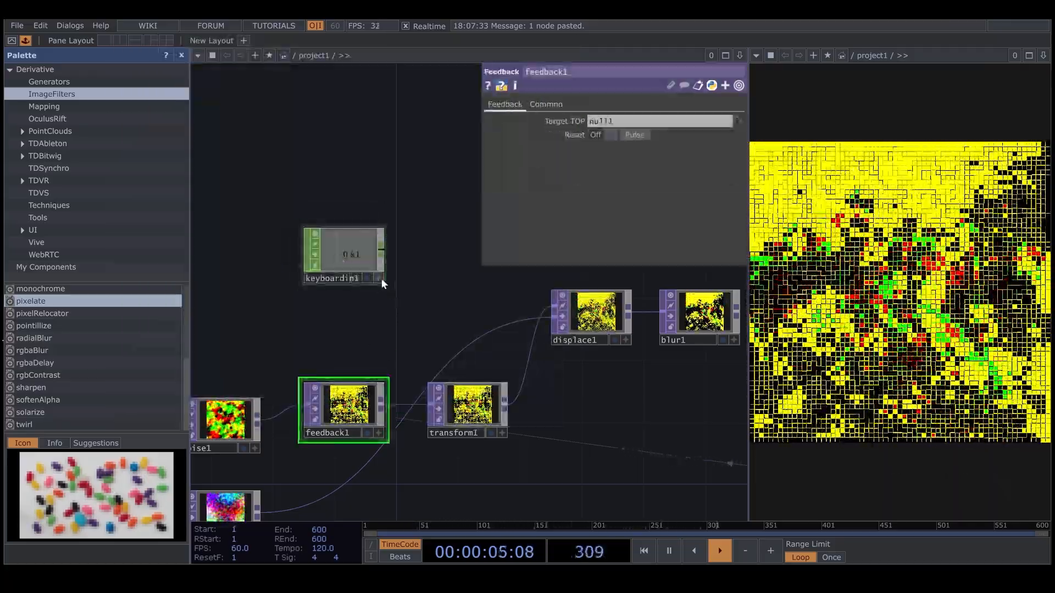
Link keyboardin1's k1 channel to the Reset Pulse parameter of feedback1 and trigger the keyboard reset once.
{"action": "left_click_drag", "start_coordinate": [360, 269], "coordinate": [637, 137]}
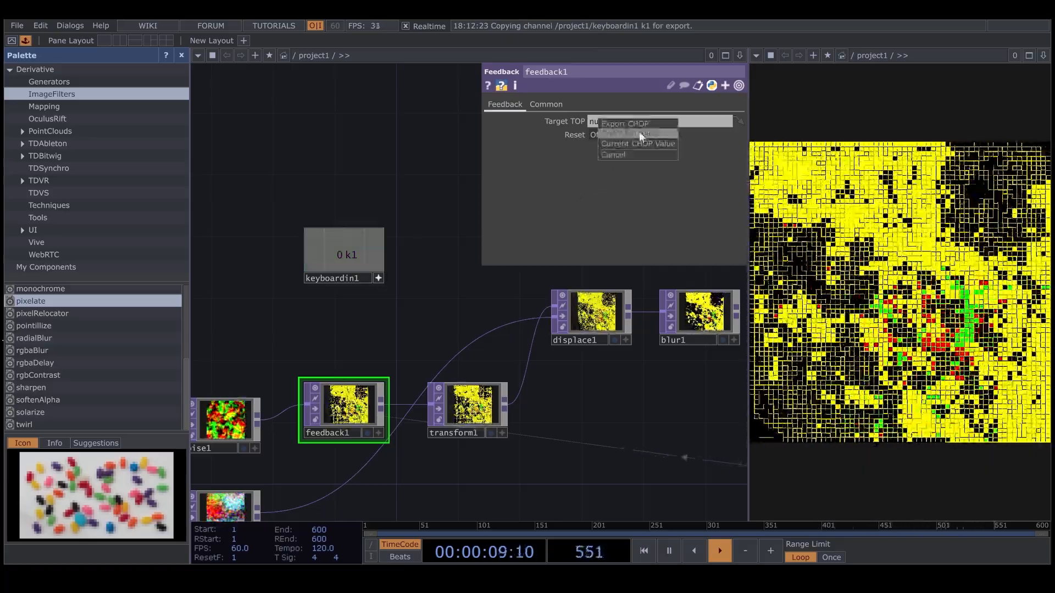
{"action": "left_click", "coordinate": [637, 142]}
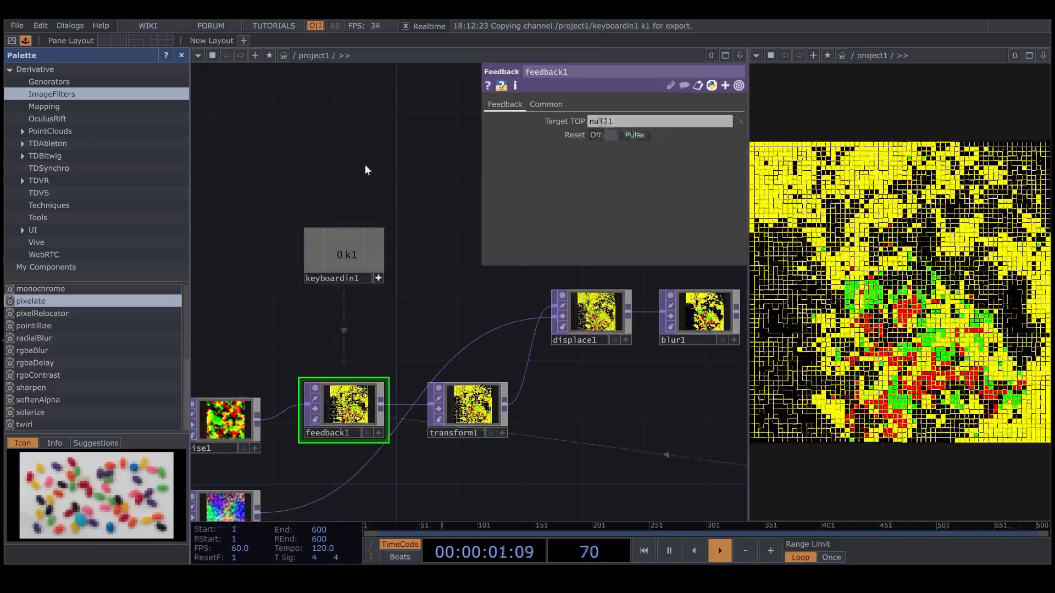
{"action": "key", "text": "1"}
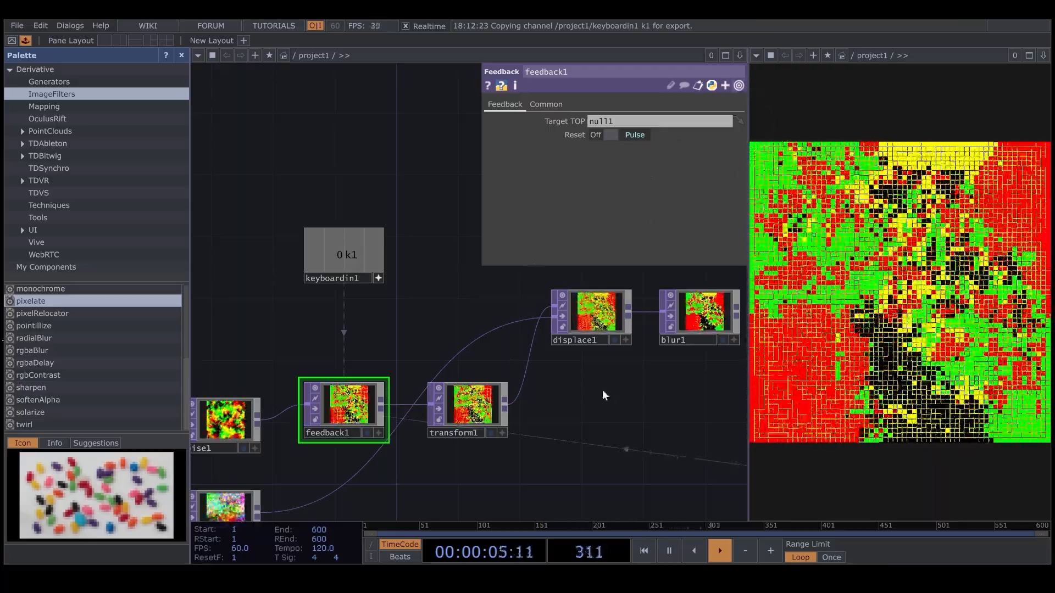
Review the Noise parameters of the noise1 node.
{"action": "scroll", "coordinate": [617, 395], "scroll_direction": "down", "scroll_amount": 5}
{"action": "left_click_drag", "start_coordinate": [632, 398], "coordinate": [459, 345]}
{"action": "left_click", "coordinate": [311, 361]}
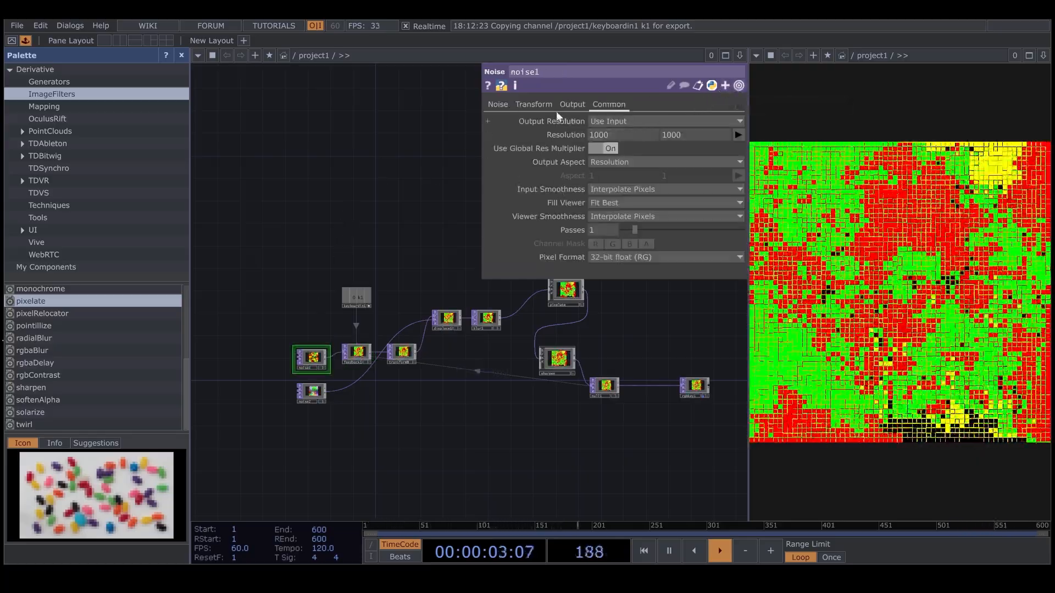
{"action": "left_click", "coordinate": [502, 104]}
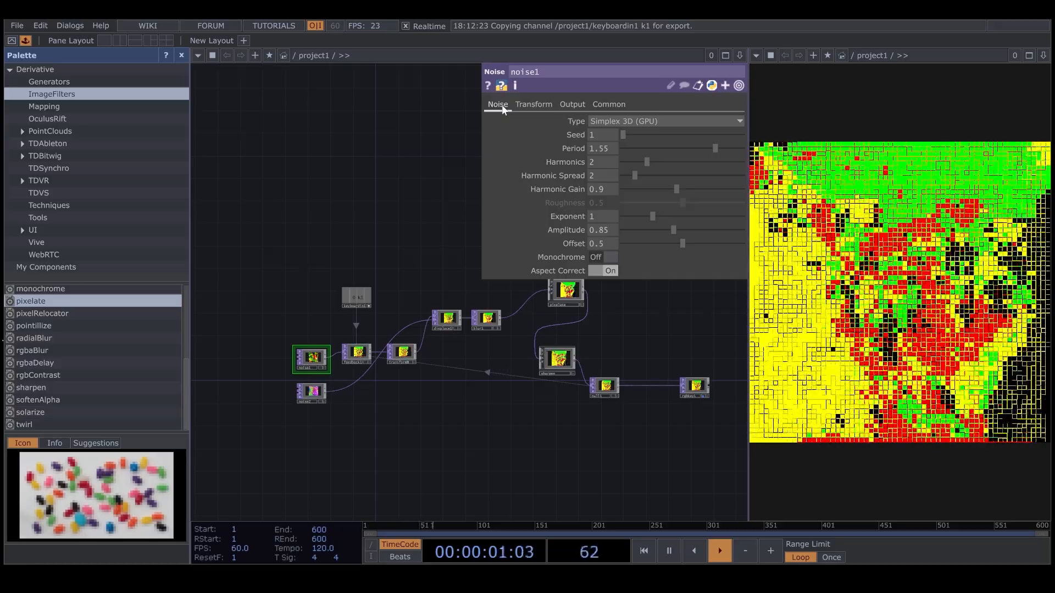
Hide the palette and set transform1's Rotate to 1 and both Scale values to 1.01.
{"action": "left_click_drag", "start_coordinate": [546, 336], "coordinate": [528, 328]}
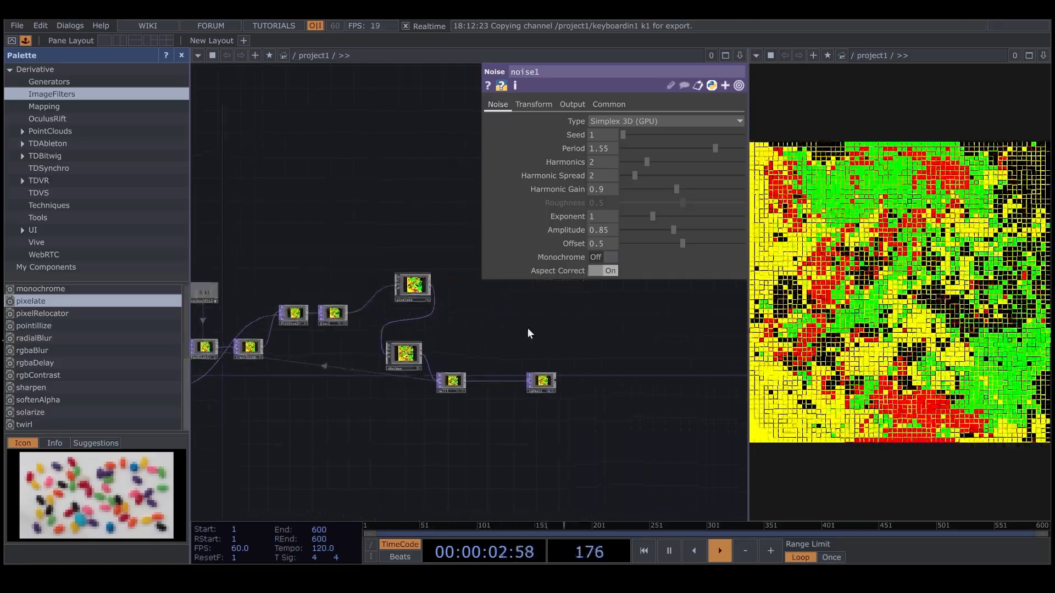
{"action": "left_click_drag", "start_coordinate": [320, 414], "coordinate": [430, 419]}
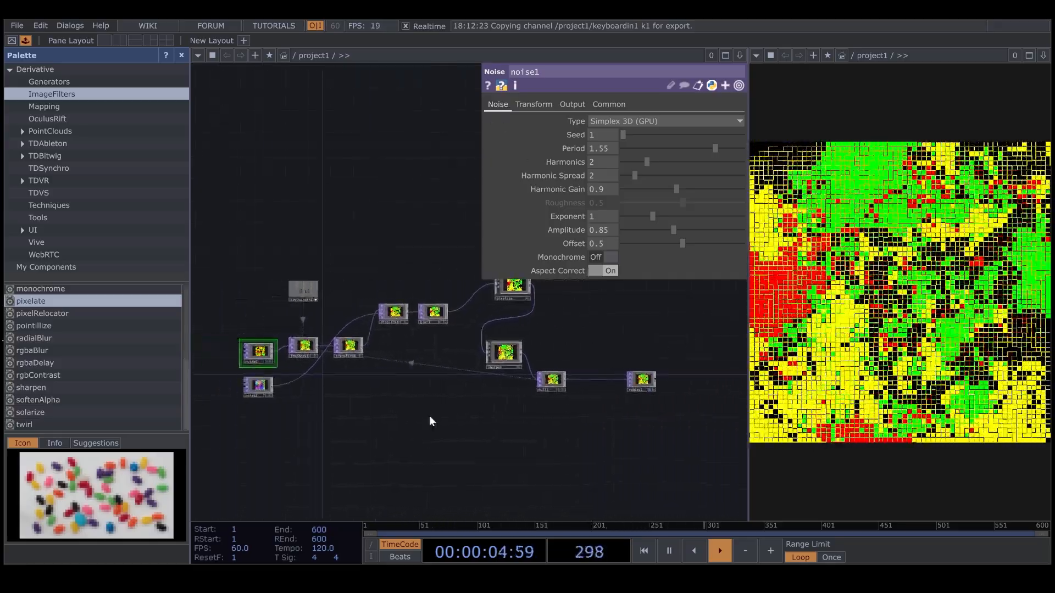
{"action": "scroll", "coordinate": [353, 377], "scroll_direction": "up", "scroll_amount": 4}
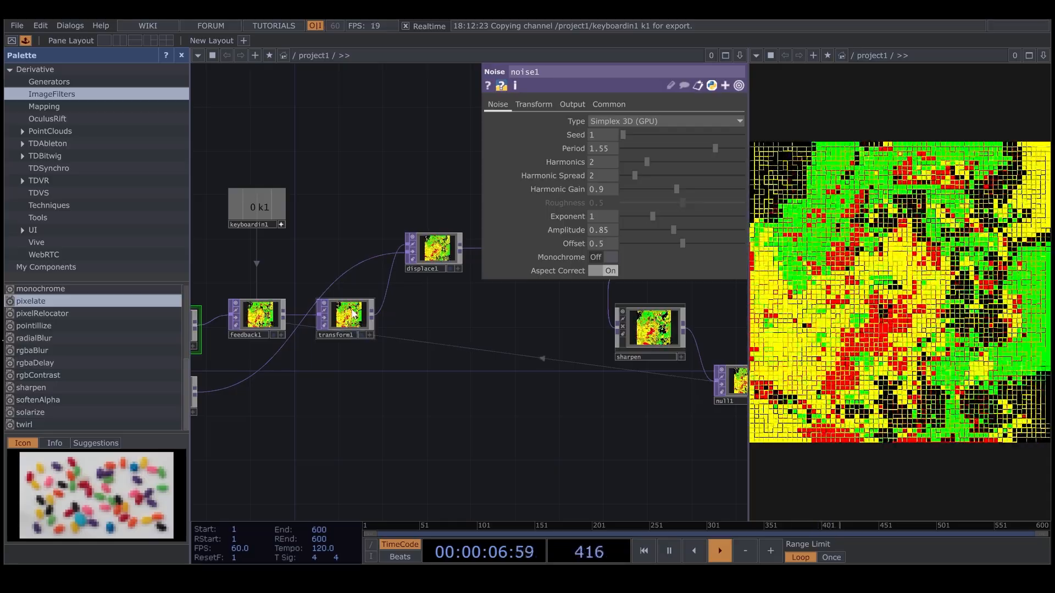
{"action": "left_click", "coordinate": [343, 318]}
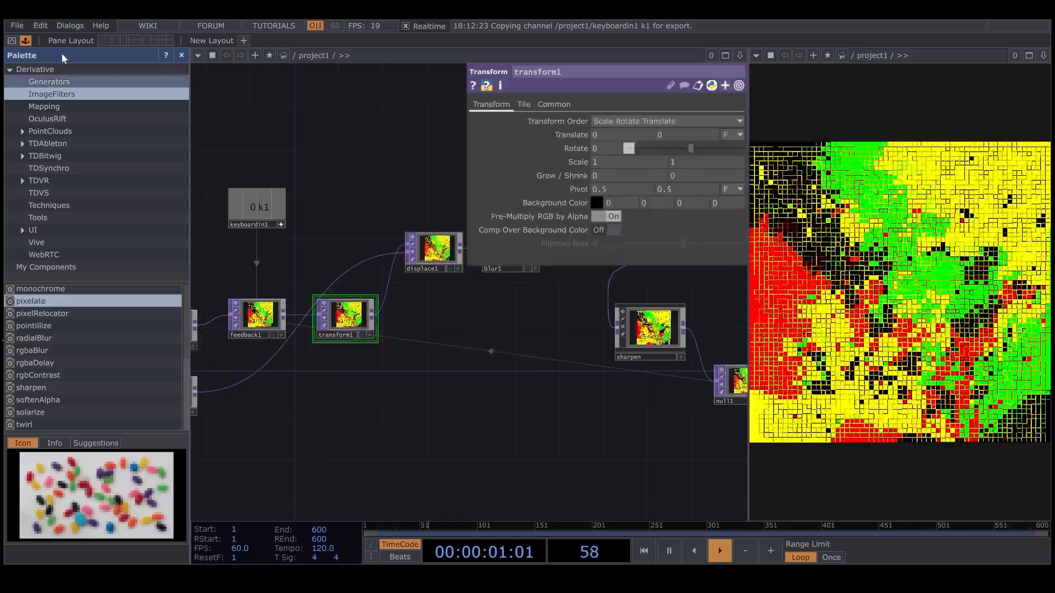
{"action": "left_click", "coordinate": [182, 56]}
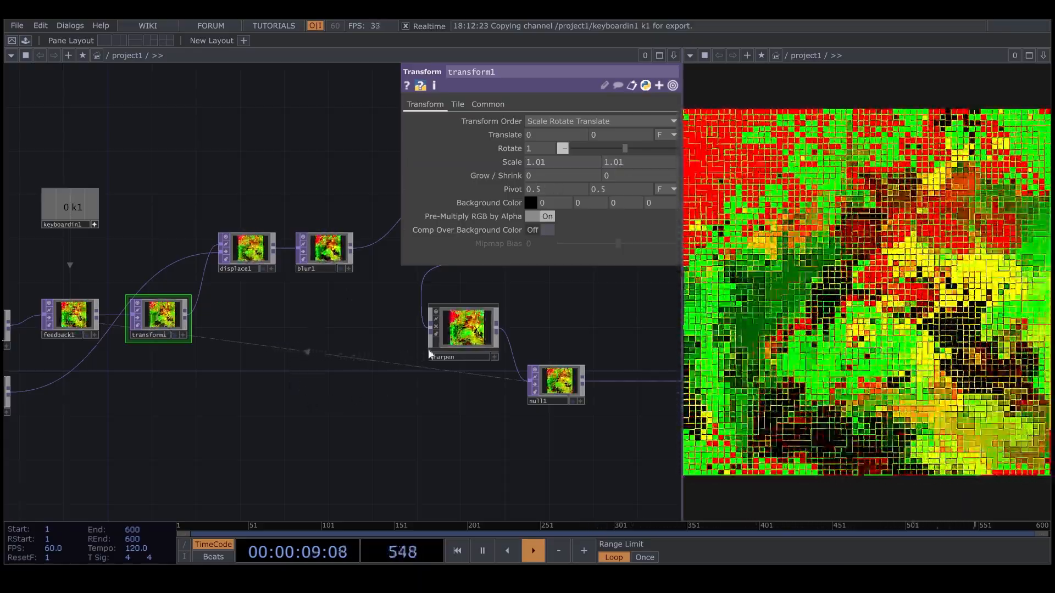
Set the Horizontal Pixel Size of the pixelate node to 13.
{"action": "left_click_drag", "start_coordinate": [310, 329], "coordinate": [198, 381]}
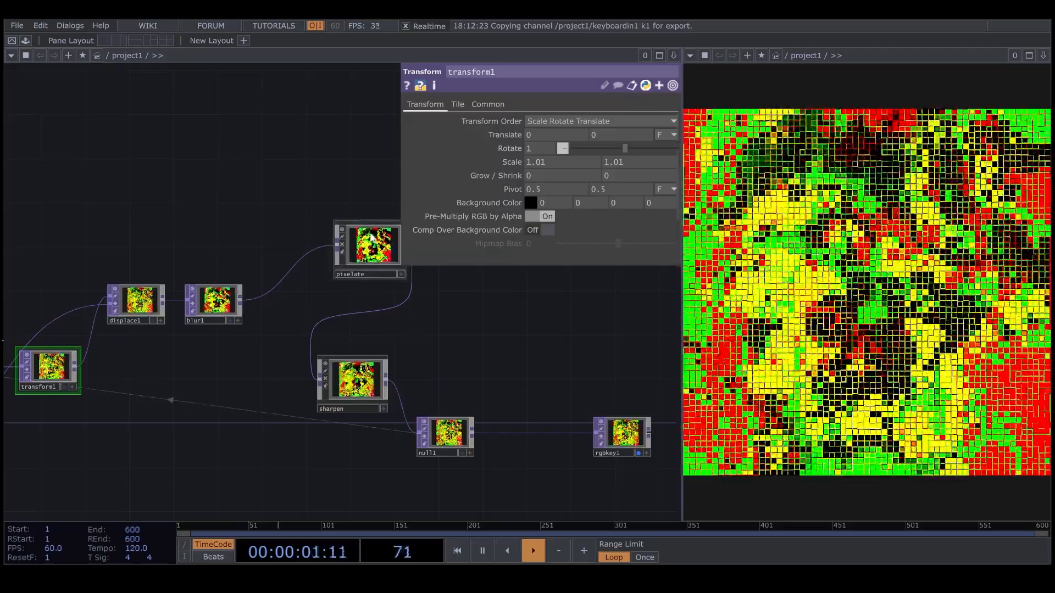
{"action": "left_click", "coordinate": [368, 248]}
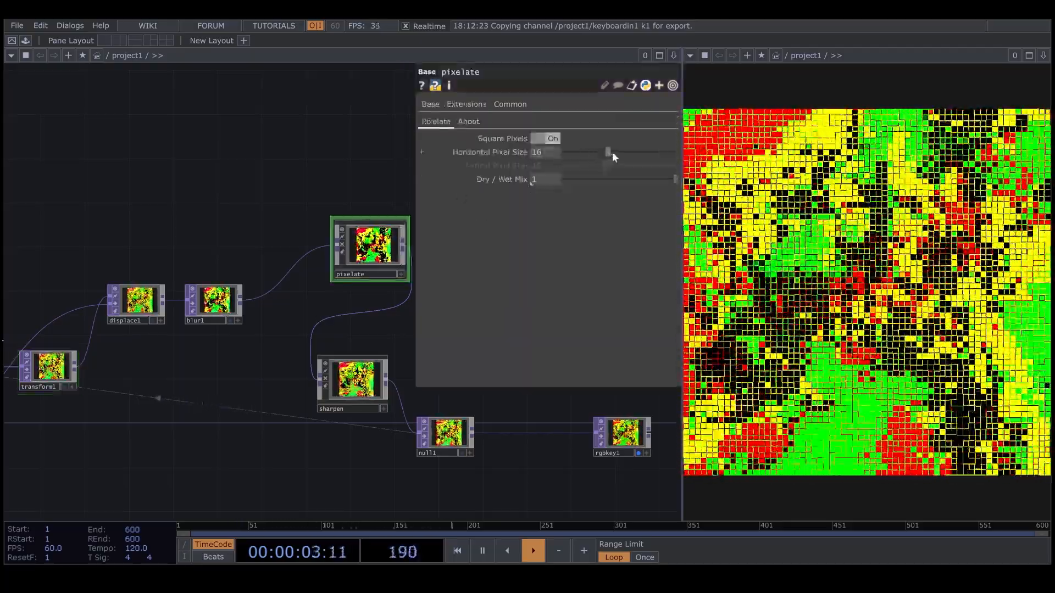
{"action": "mouse_move", "coordinate": [608, 152]}
{"action": "left_mouse_down"}
{"action": "mouse_move", "coordinate": [653, 155]}
{"action": "mouse_move", "coordinate": [598, 153]}
{"action": "left_mouse_up"}
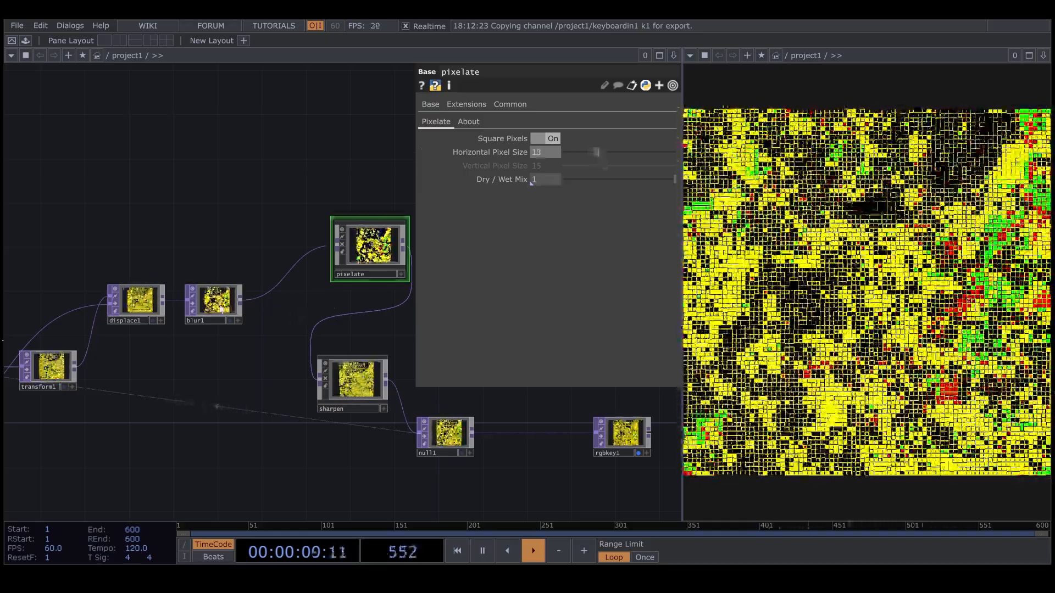
Set the Filter Size of the blur1 node to 13.
{"action": "left_click", "coordinate": [213, 302]}
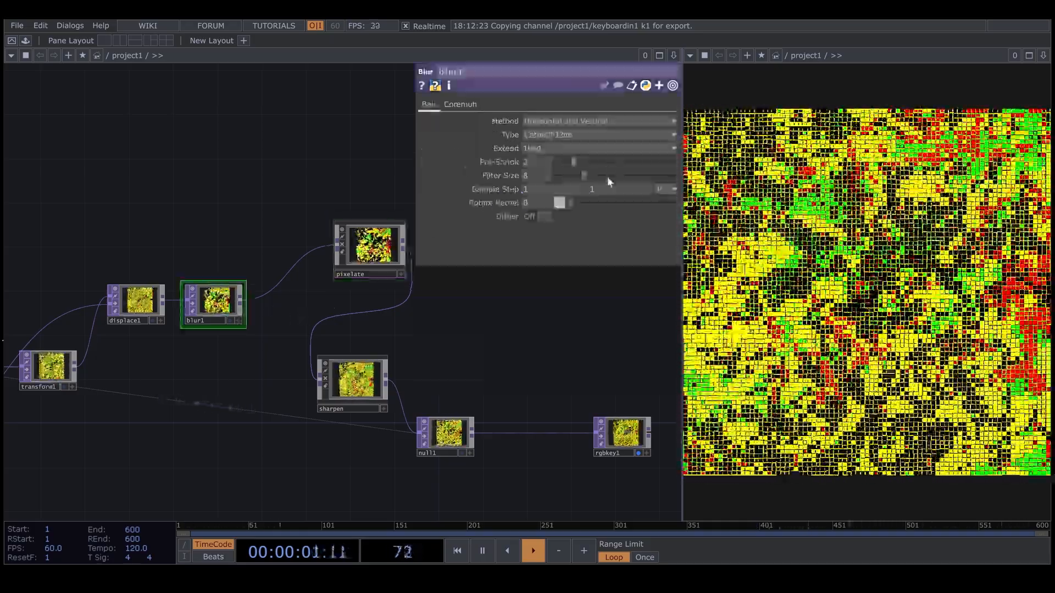
{"action": "left_click", "coordinate": [608, 177]}
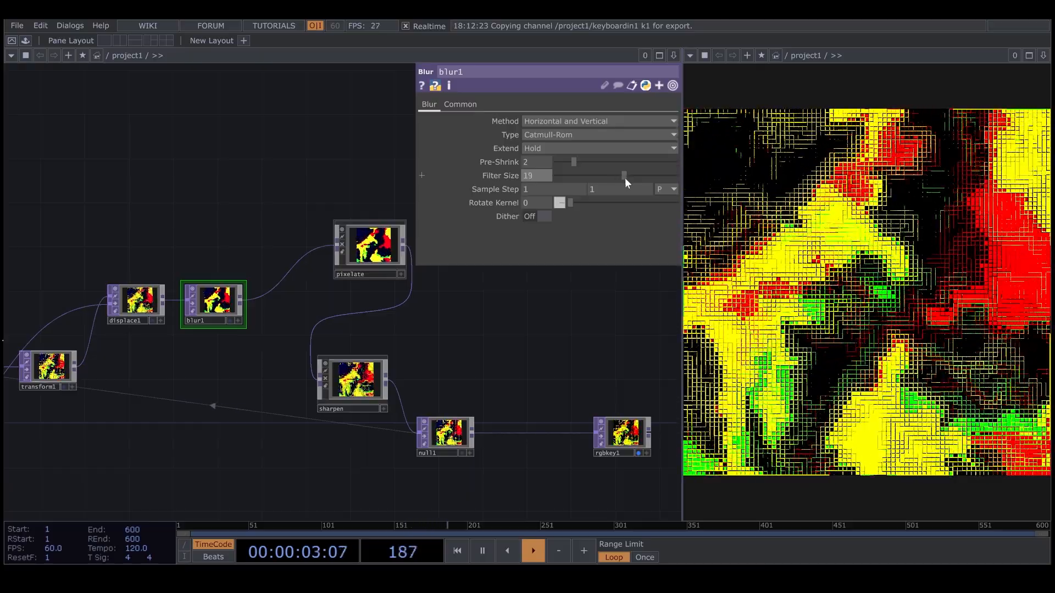
{"action": "left_click_drag", "start_coordinate": [625, 178], "coordinate": [598, 178]}
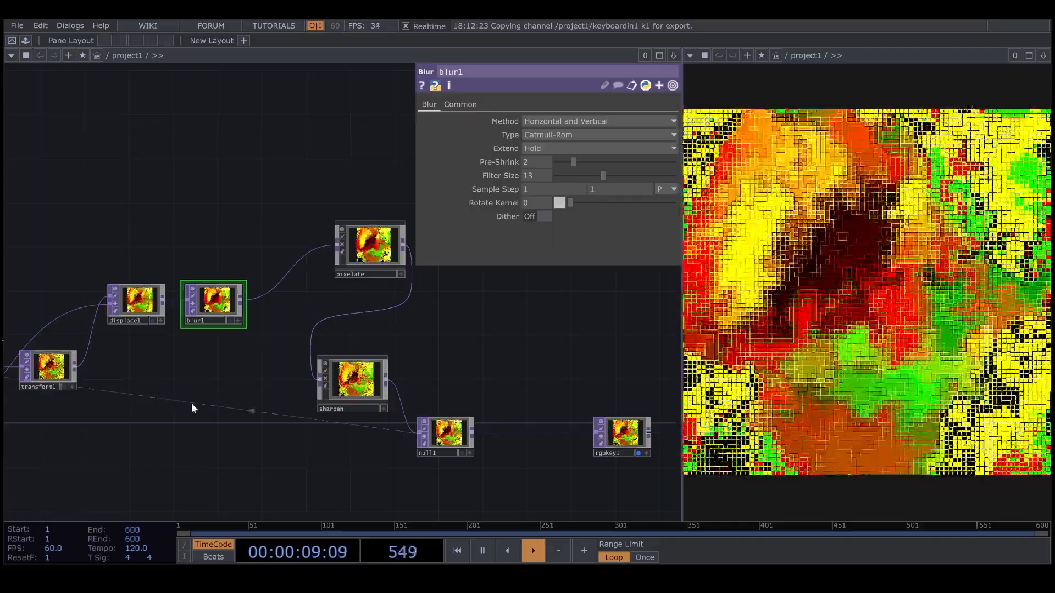
Try Displace Weight values of 0.013 and 0.03 on the displace1 node.
{"action": "left_click_drag", "start_coordinate": [144, 437], "coordinate": [265, 415]}
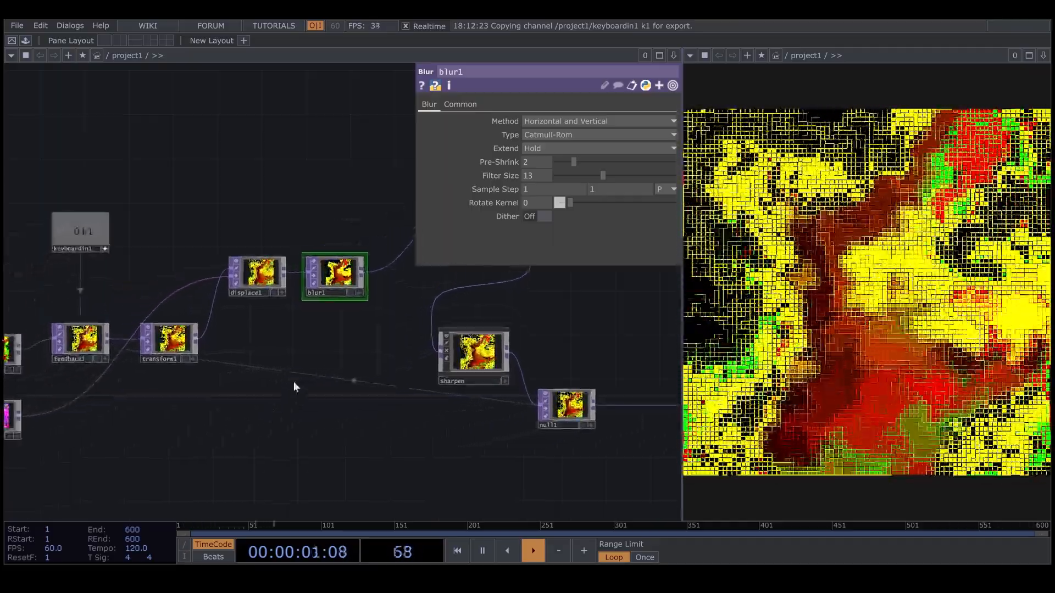
{"action": "left_click", "coordinate": [267, 270]}
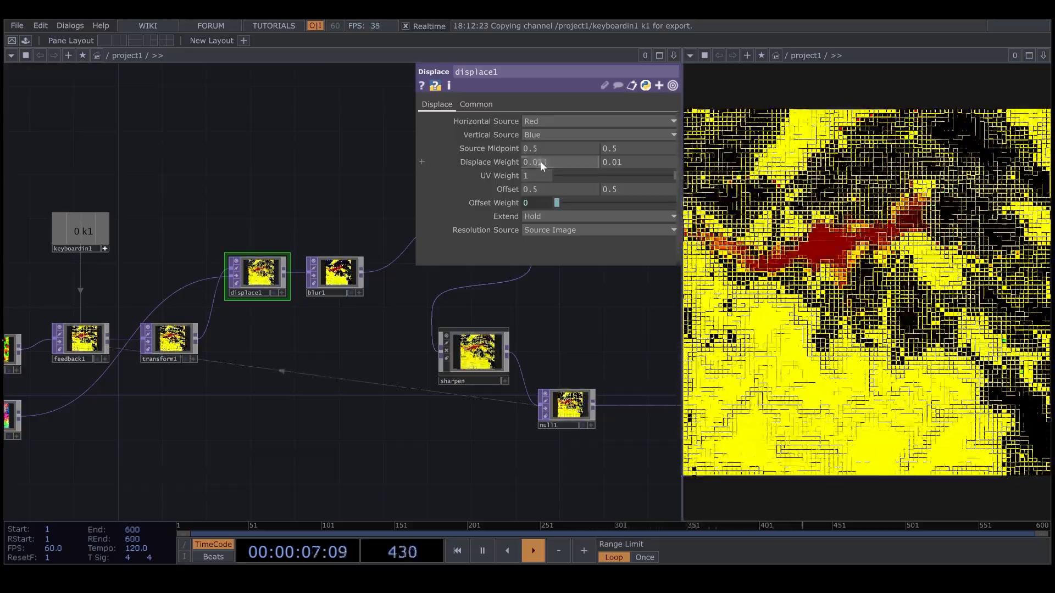
{"action": "left_click_drag", "start_coordinate": [539, 161], "coordinate": [624, 162]}
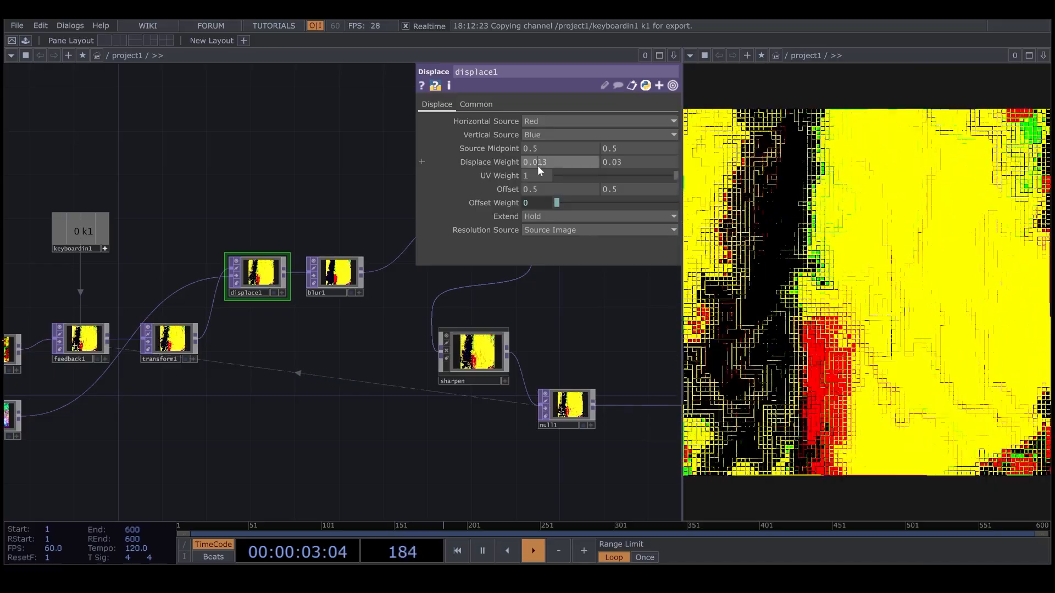
Set both Displace Weight values of displace1 to 0.005.
{"action": "left_click_drag", "start_coordinate": [537, 166], "coordinate": [560, 166]}
{"action": "type", "text": "05"}
{"action": "key", "text": "Return"}
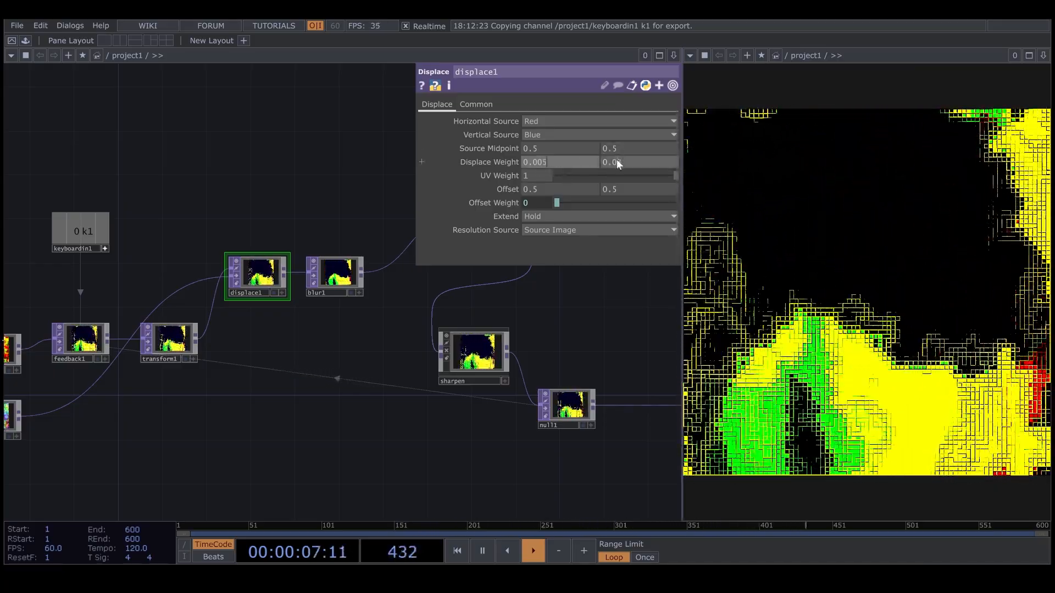
{"action": "left_click_drag", "start_coordinate": [616, 159], "coordinate": [653, 156]}
{"action": "type", "text": "0"}
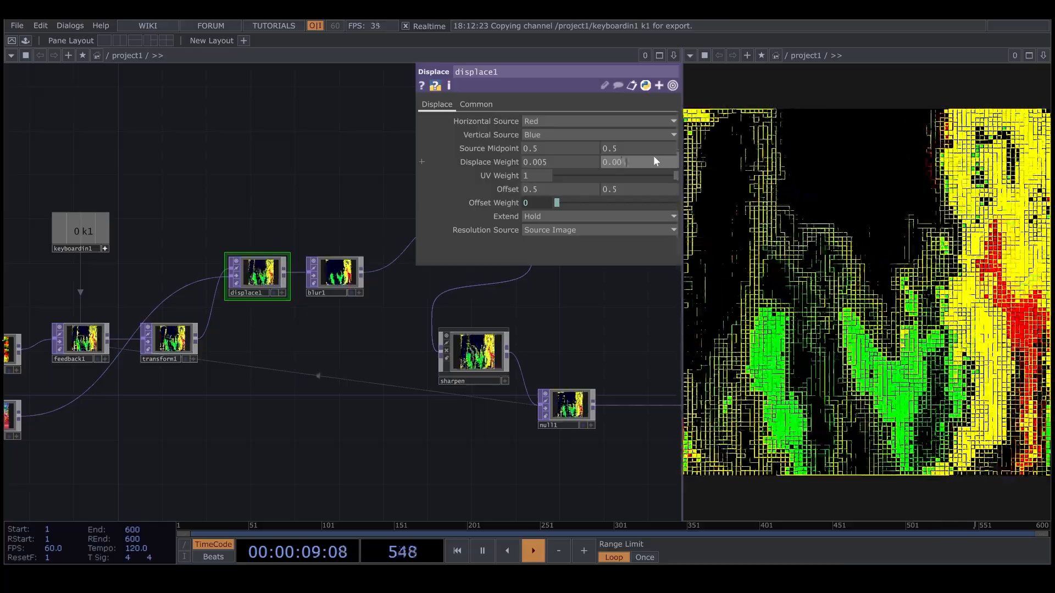
{"action": "type", "text": "5"}
{"action": "key", "text": "Return"}
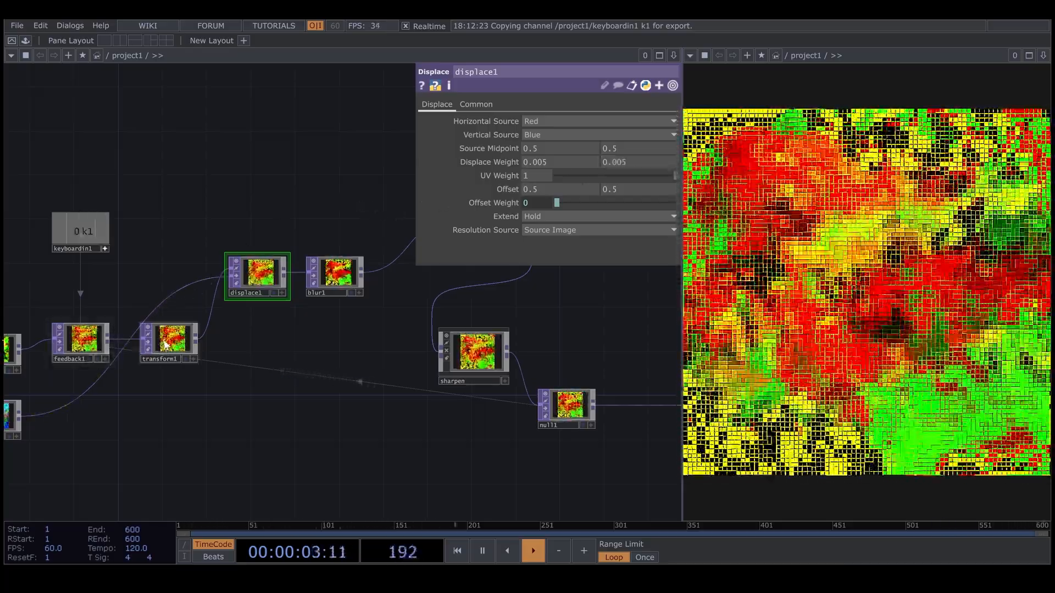
Set the transform1 node's horizontal Translate to 0.01 and its Rotate to 0.
{"action": "left_click", "coordinate": [169, 339]}
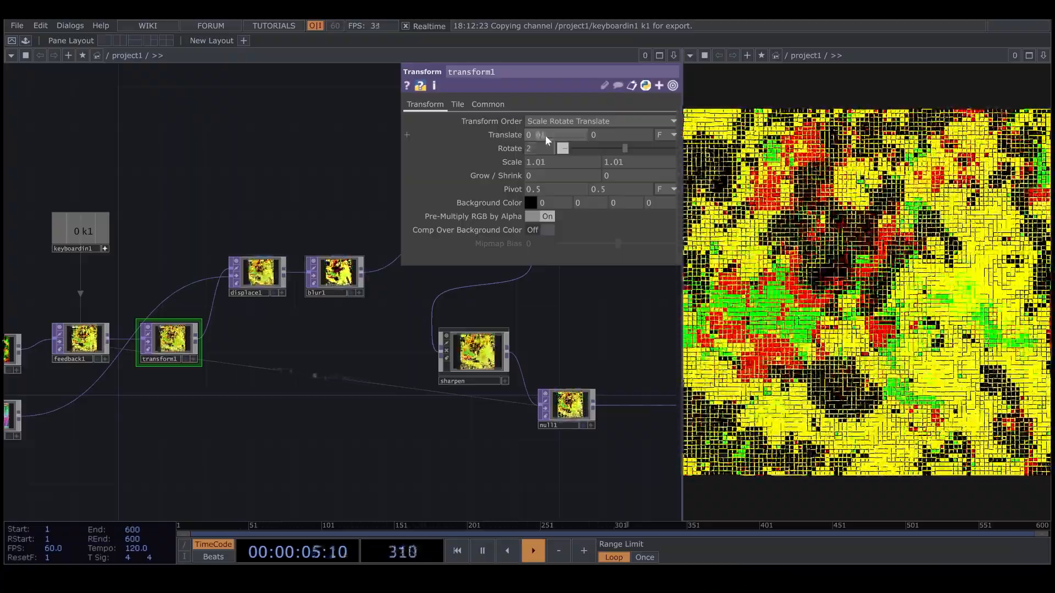
{"action": "left_click_drag", "start_coordinate": [545, 135], "coordinate": [561, 138]}
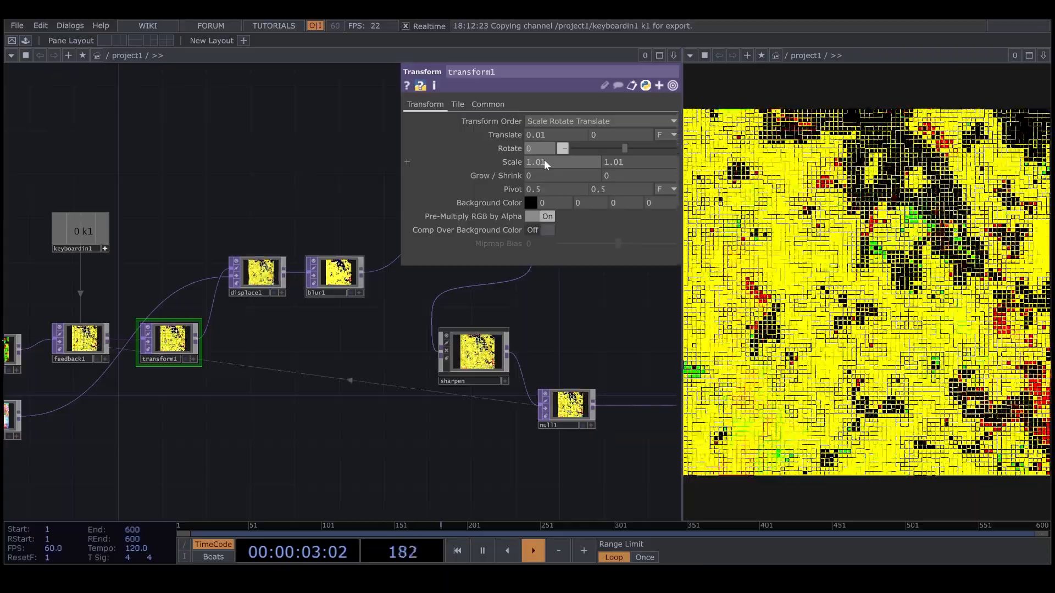
Try horizontal Scale values of 1.1 and 1.05 on transform1.
{"action": "left_click", "coordinate": [536, 163]}
{"action": "type", "text": "1.1"}
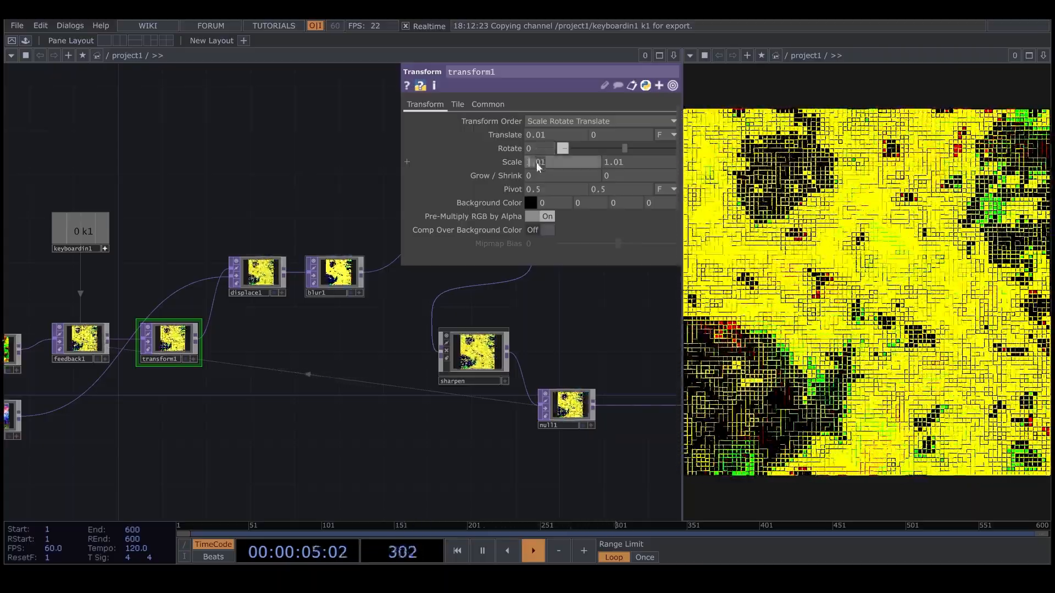
{"action": "key", "text": "Return"}
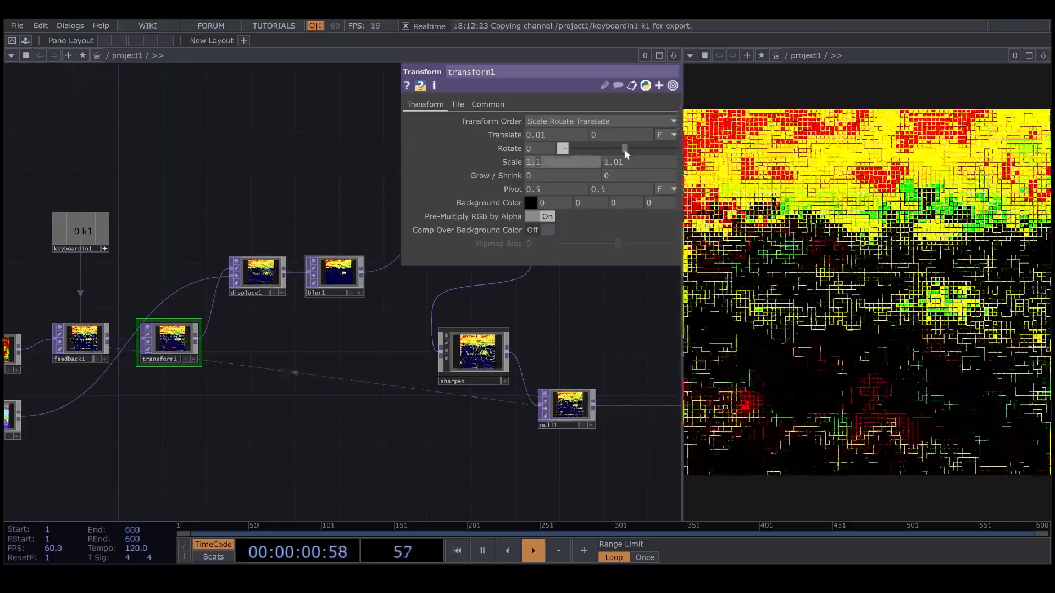
{"action": "type", "text": "05"}
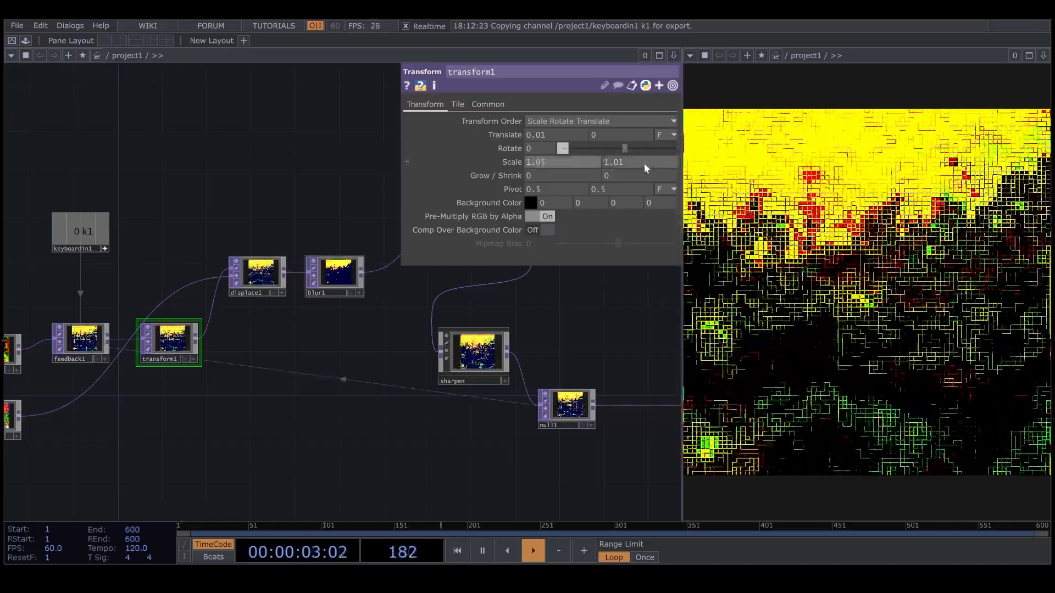
Try vertical Scale values of 0.98 and 1.05 on transform1 and restart the feedback loop.
{"action": "left_click", "coordinate": [644, 165]}
{"action": "type", "text": ".98"}
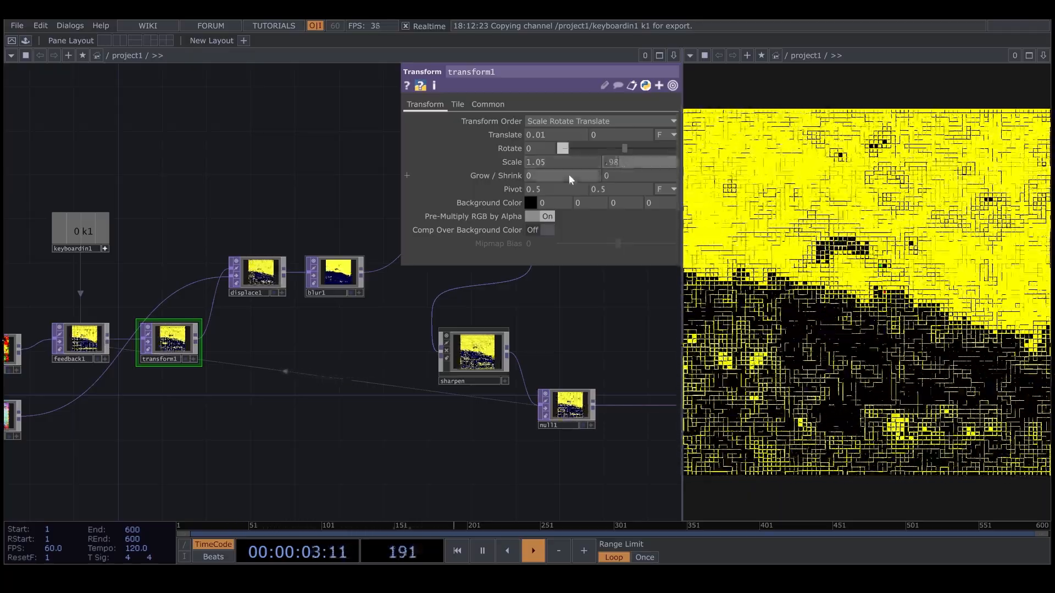
{"action": "type", "text": "1.05"}
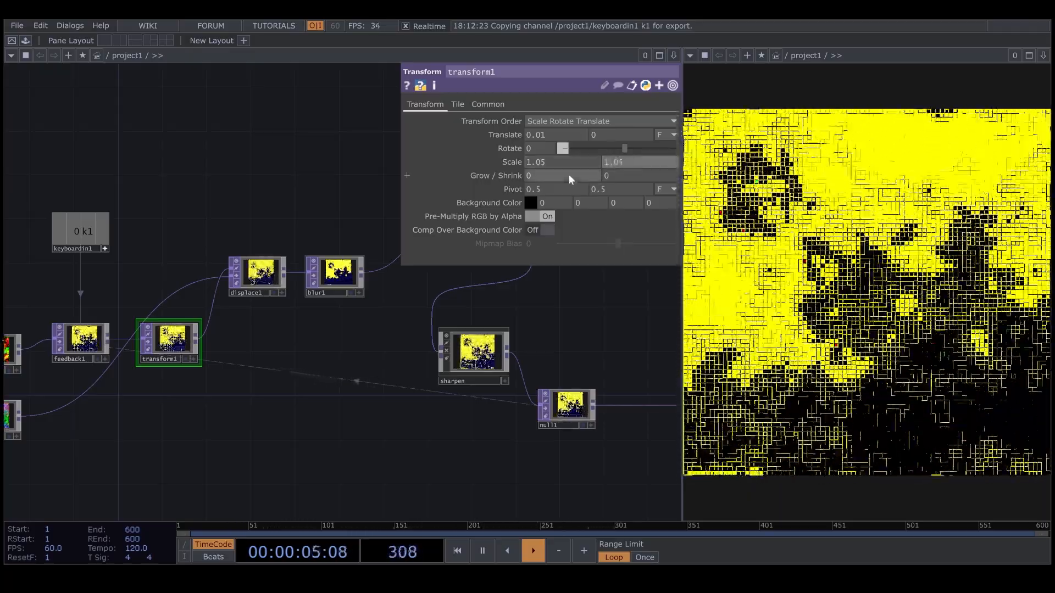
{"action": "left_click", "coordinate": [265, 202]}
{"action": "key", "text": "1"}
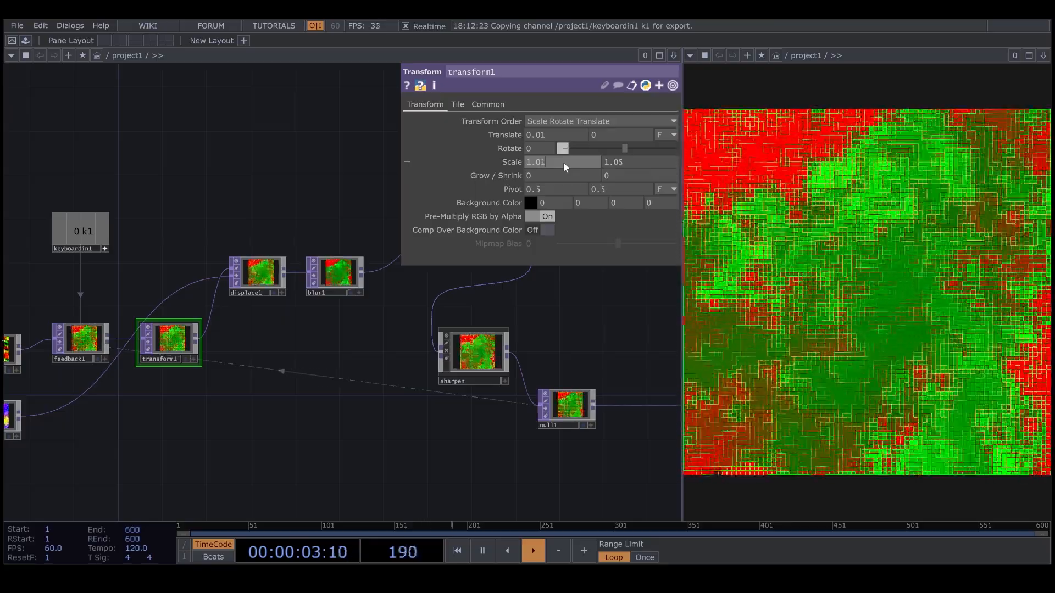
Set both Scale values of transform1 to 1.01 and Rotate to 1, and restart the feedback loop.
{"action": "type", "text": "1"}
{"action": "left_click", "coordinate": [619, 161]}
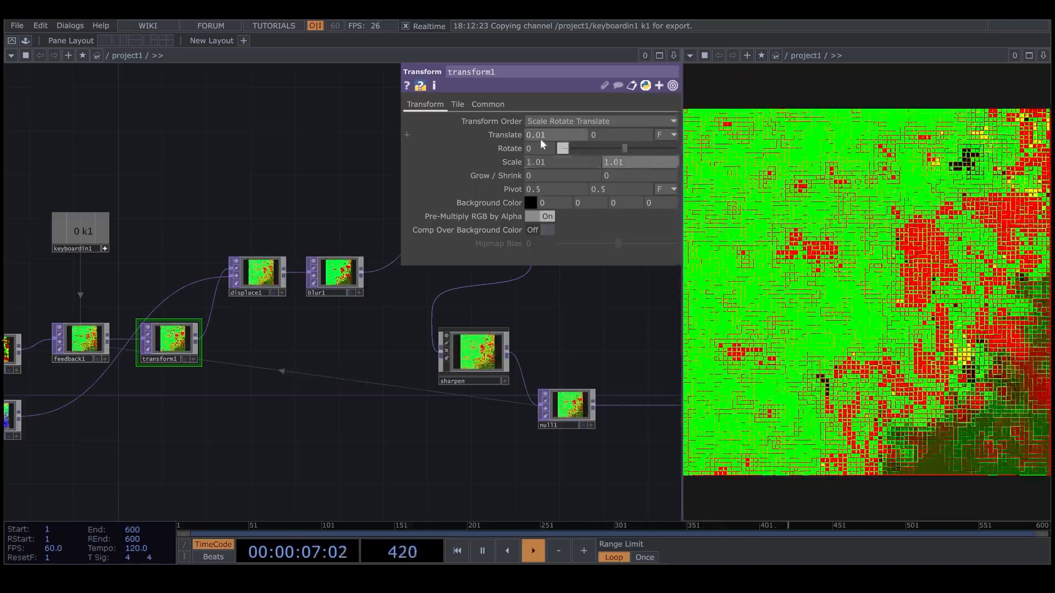
{"action": "left_click", "coordinate": [542, 147]}
{"action": "type", "text": "1"}
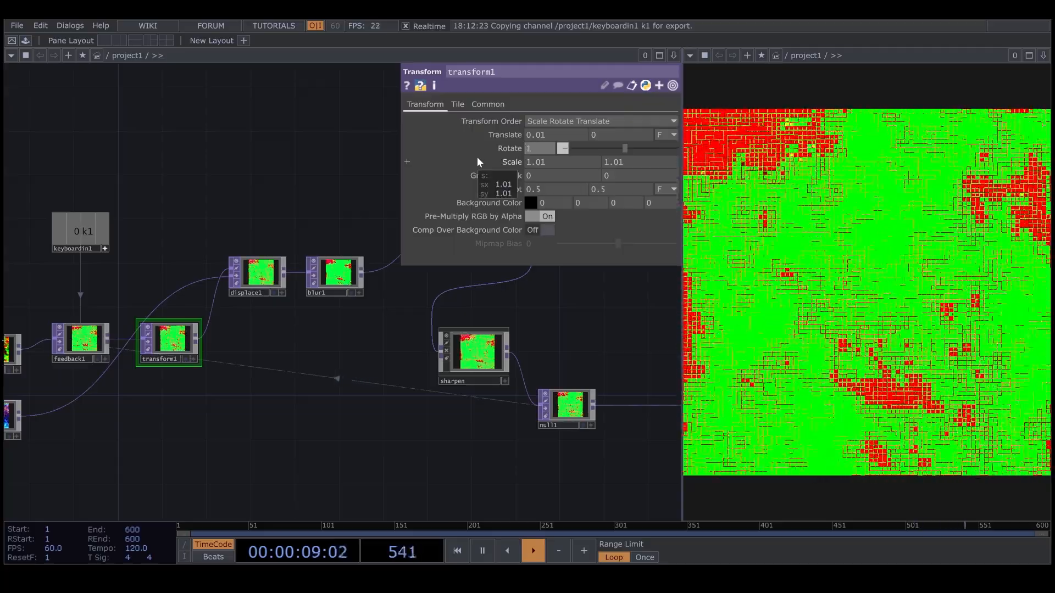
{"action": "left_click", "coordinate": [289, 187]}
{"action": "key", "text": "1"}
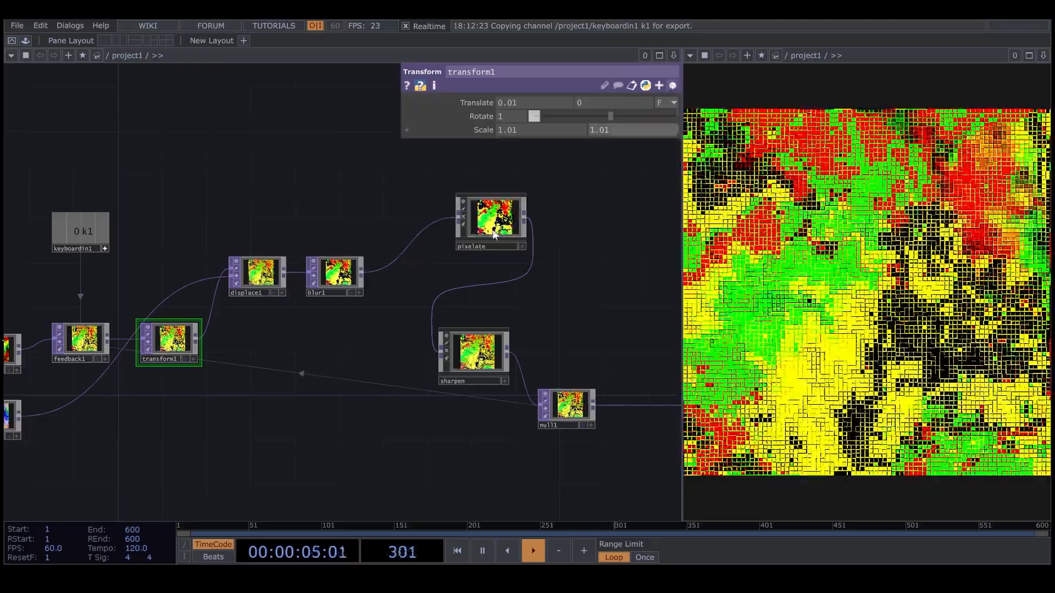
{"action": "scroll", "coordinate": [363, 365], "scroll_direction": "down", "scroll_amount": 5}
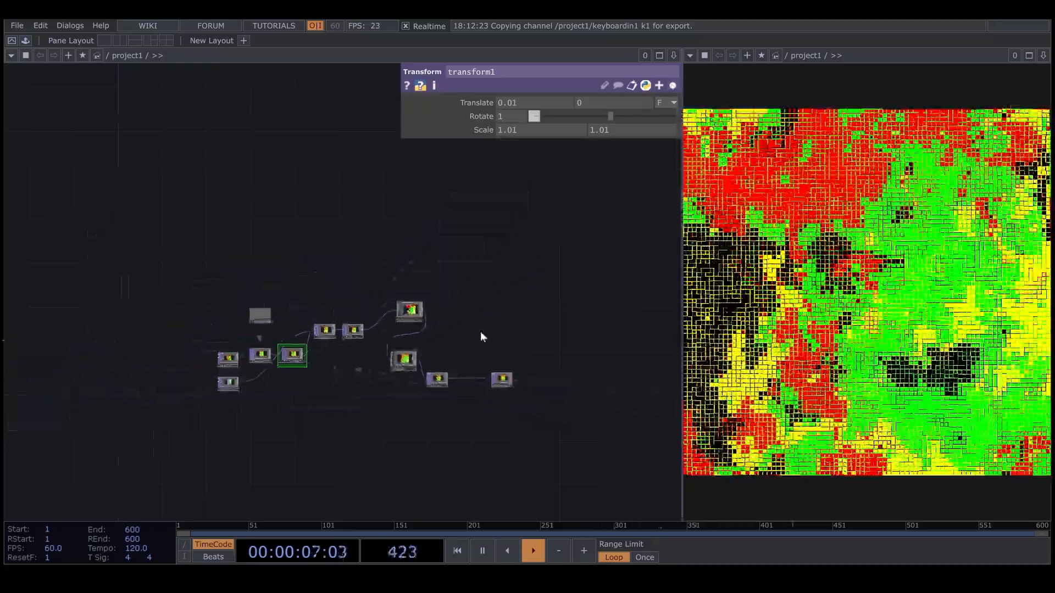
{"action": "scroll", "coordinate": [469, 331], "scroll_direction": "up", "scroll_amount": 4}
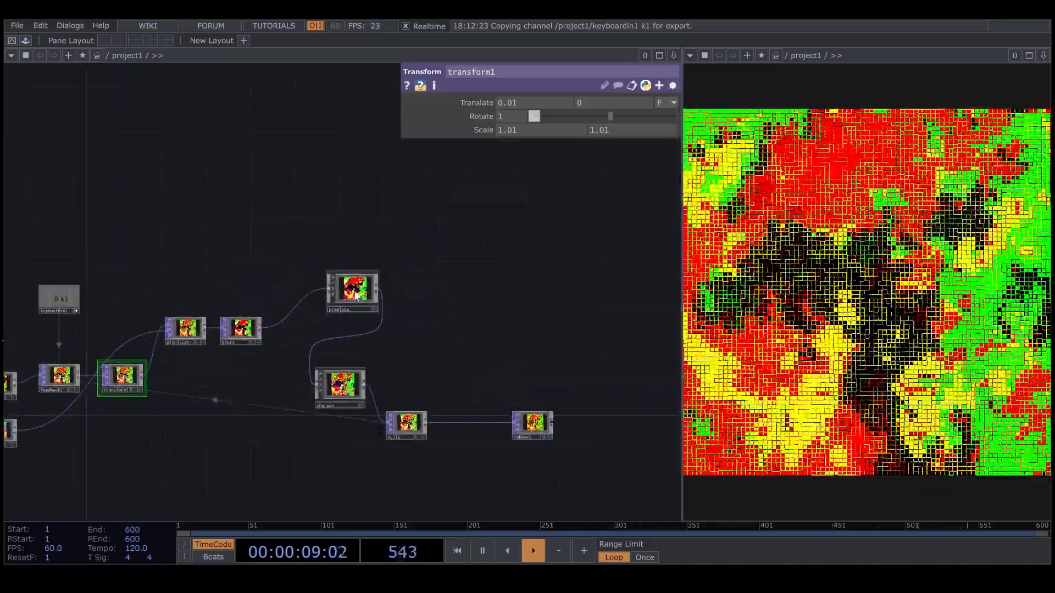
Try a Horizontal Pixel Size of 24 on the pixelate node, settle on 16 and restart the feedback loop.
{"action": "left_click", "coordinate": [356, 295]}
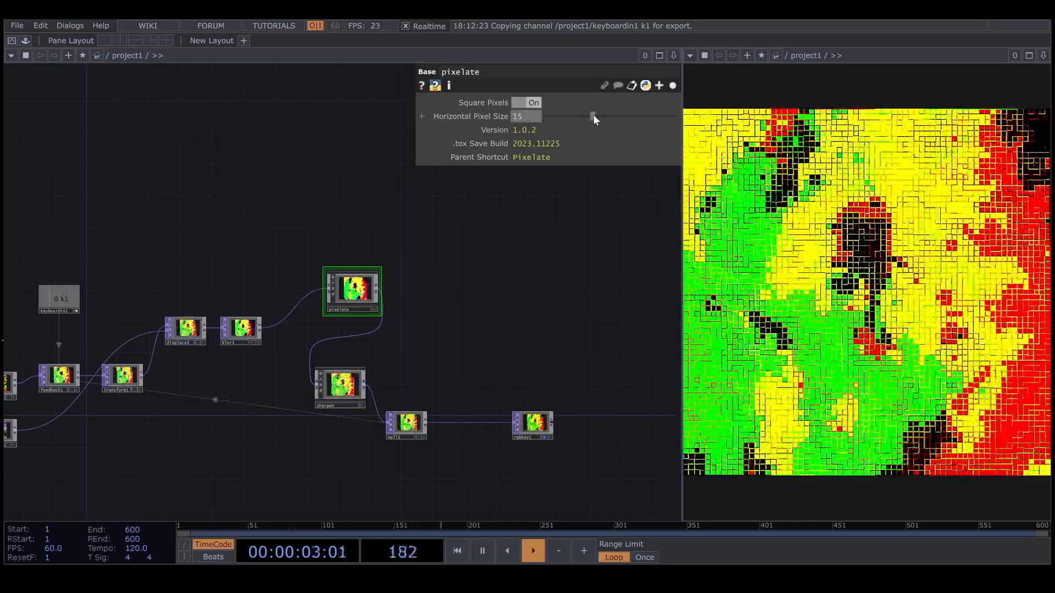
{"action": "left_click_drag", "start_coordinate": [593, 115], "coordinate": [623, 118]}
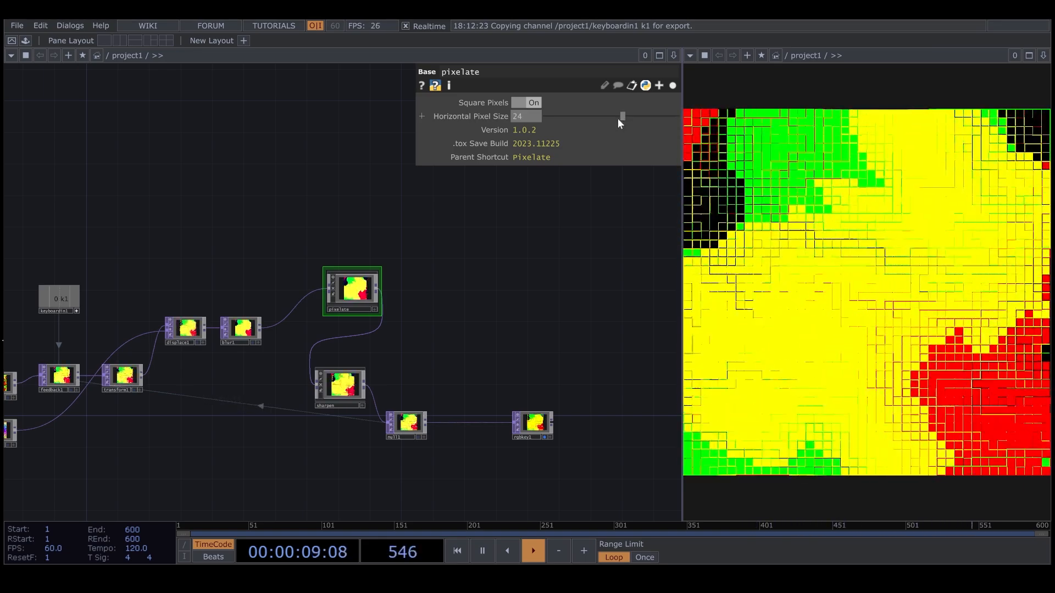
{"action": "left_click_drag", "start_coordinate": [618, 117], "coordinate": [596, 119]}
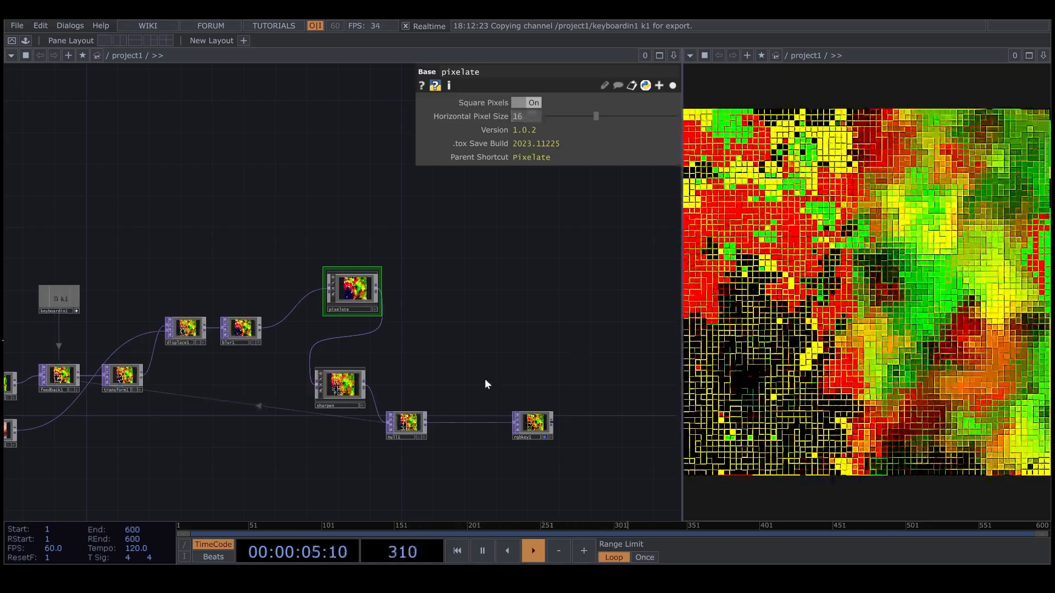
Make room before the rgbkey1 node, add an Edge TOP and connect the pixelate output to it.
{"action": "left_click_drag", "start_coordinate": [541, 357], "coordinate": [377, 267]}
{"action": "scroll", "coordinate": [297, 261], "scroll_direction": "down", "scroll_amount": 3}
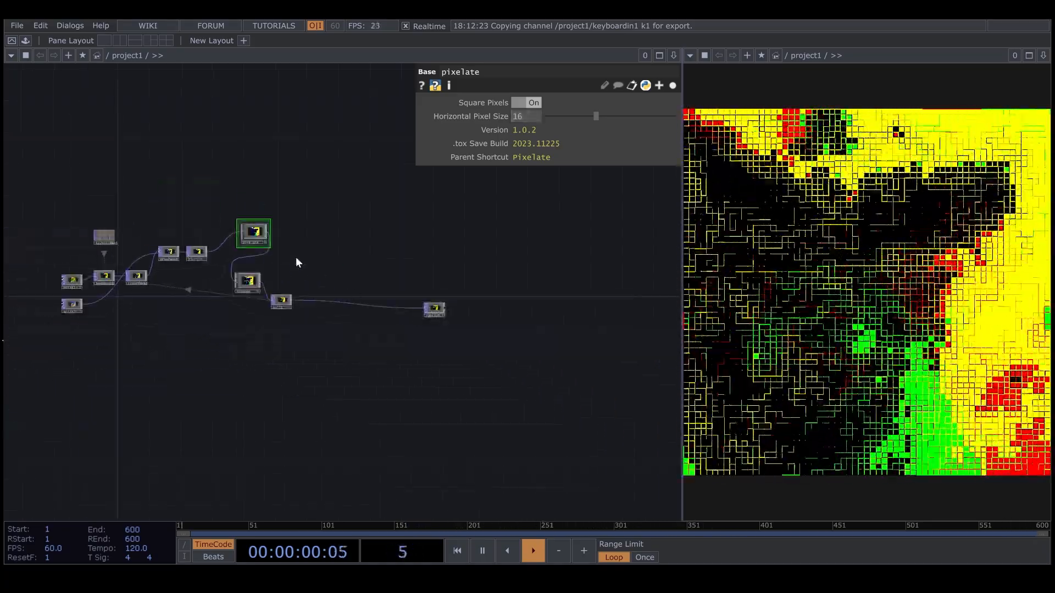
{"action": "scroll", "coordinate": [296, 258], "scroll_direction": "up", "scroll_amount": 4}
{"action": "key", "text": "Tab"}
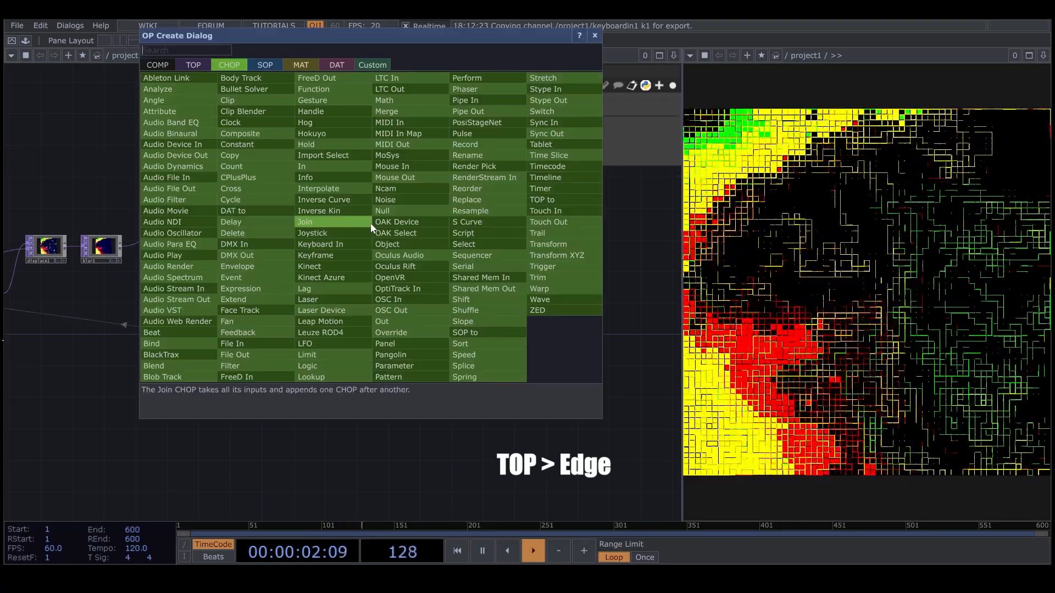
{"action": "type", "text": "e"}
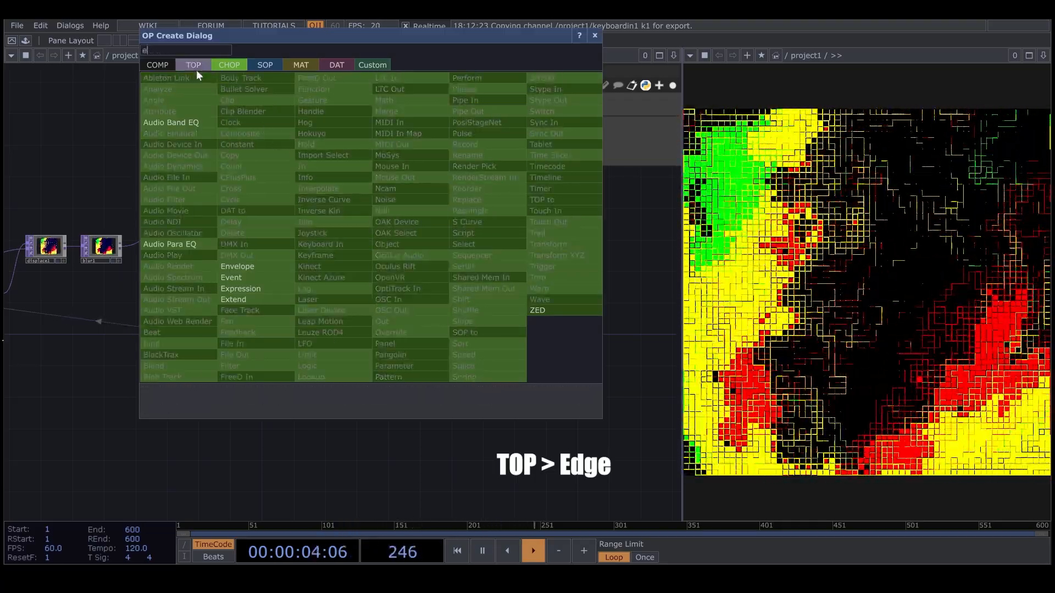
{"action": "left_click", "coordinate": [195, 69]}
{"action": "left_click", "coordinate": [168, 350]}
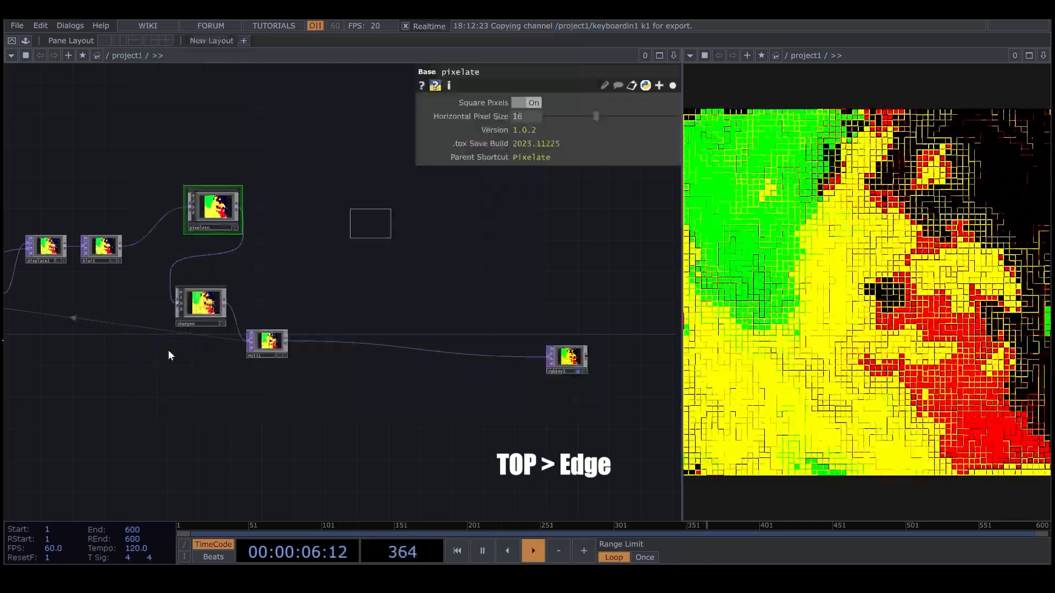
{"action": "left_click", "coordinate": [330, 224]}
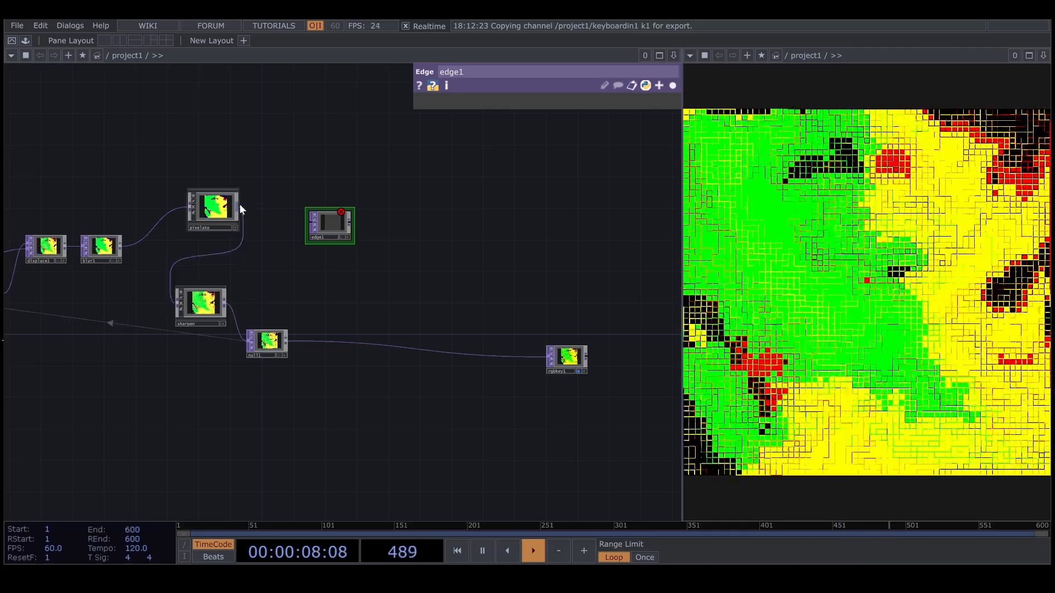
{"action": "left_click_drag", "start_coordinate": [240, 204], "coordinate": [340, 226]}
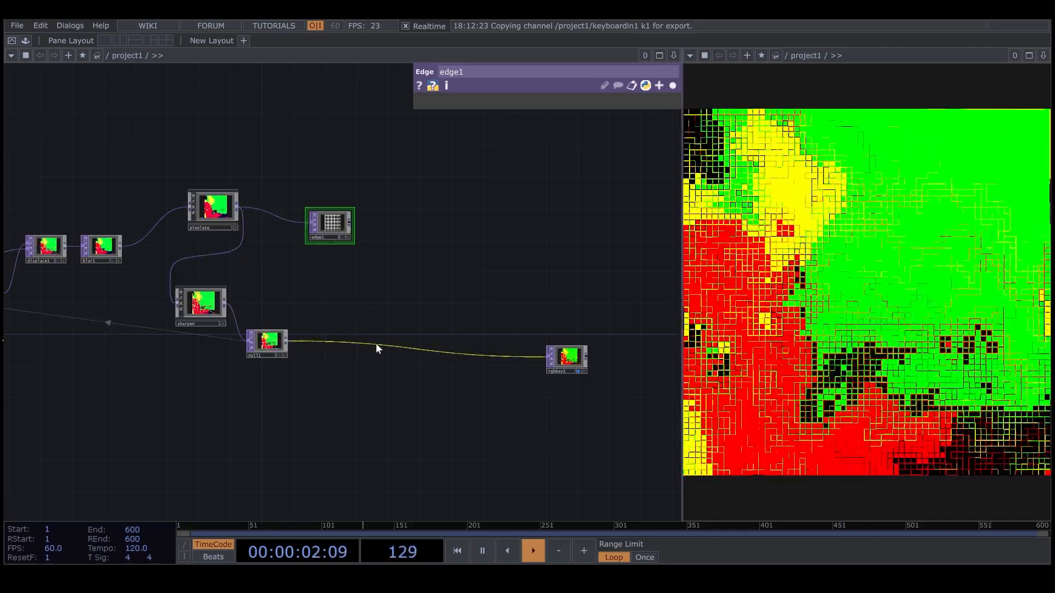
Insert a Composite TOP between null1 and rgbkey1 and connect edge1 as its additional input.
{"action": "right_click", "coordinate": [375, 344]}
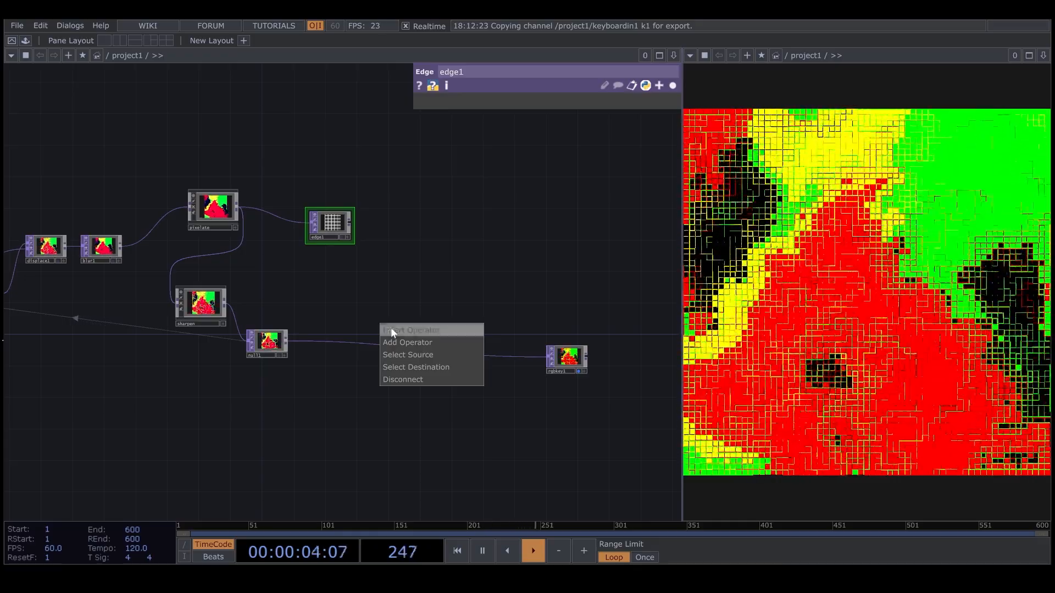
{"action": "left_click", "coordinate": [392, 331]}
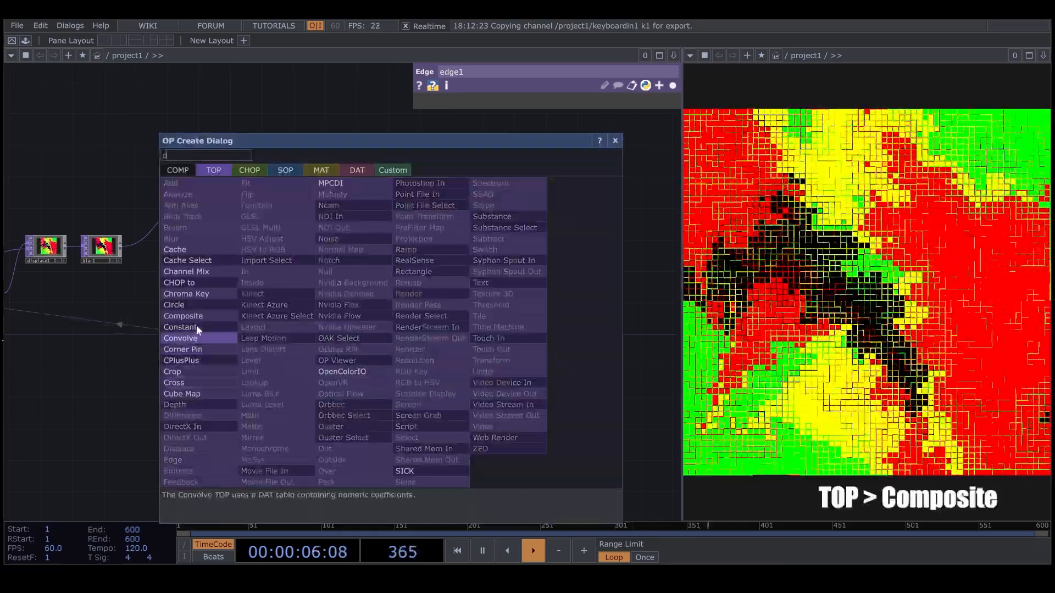
{"action": "left_click", "coordinate": [198, 316]}
{"action": "left_click", "coordinate": [417, 311]}
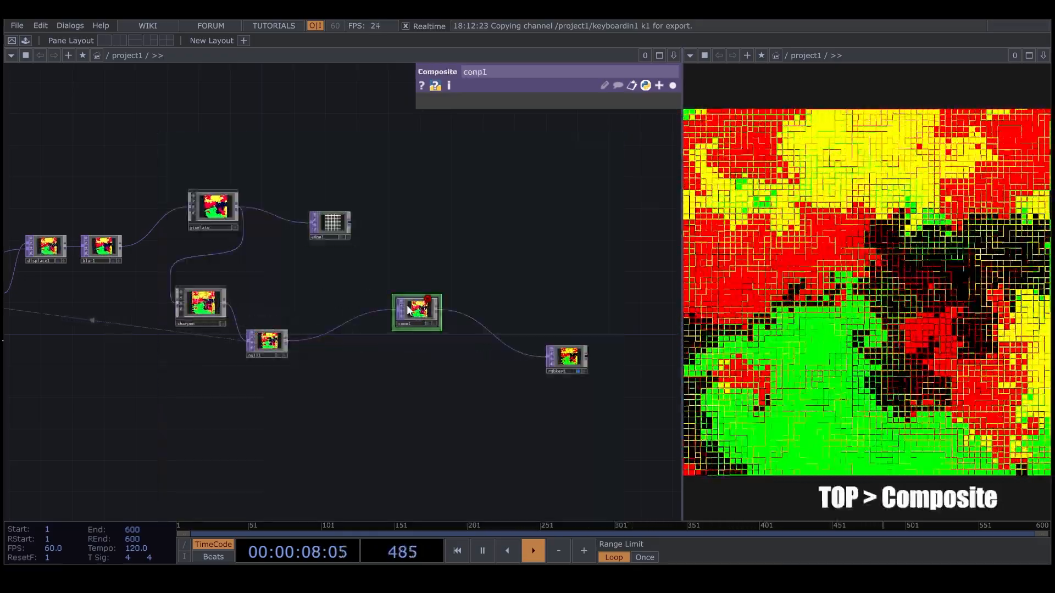
{"action": "left_click_drag", "start_coordinate": [348, 221], "coordinate": [394, 313]}
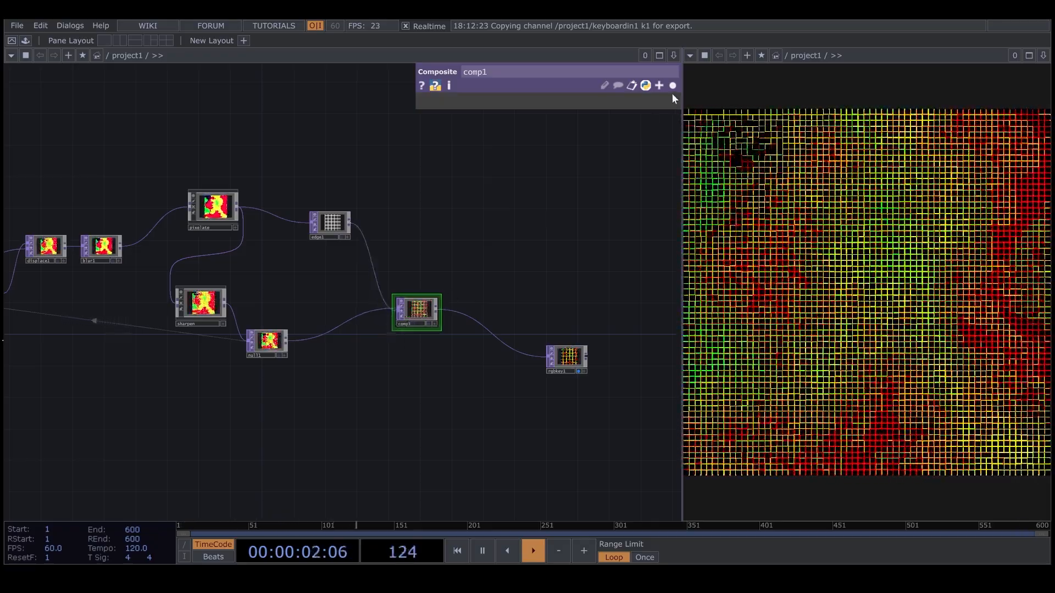
Set the comp1 node's Operation to Over and reorder its inputs so edge1 comes before null1.
{"action": "left_click", "coordinate": [672, 86]}
{"action": "left_click", "coordinate": [621, 175]}
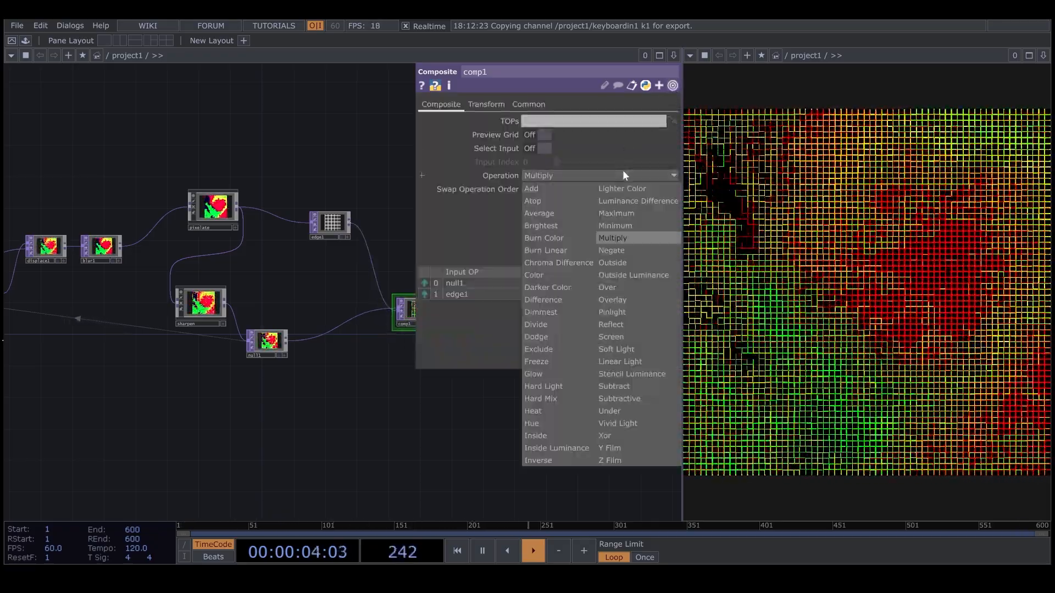
{"action": "left_click", "coordinate": [614, 288]}
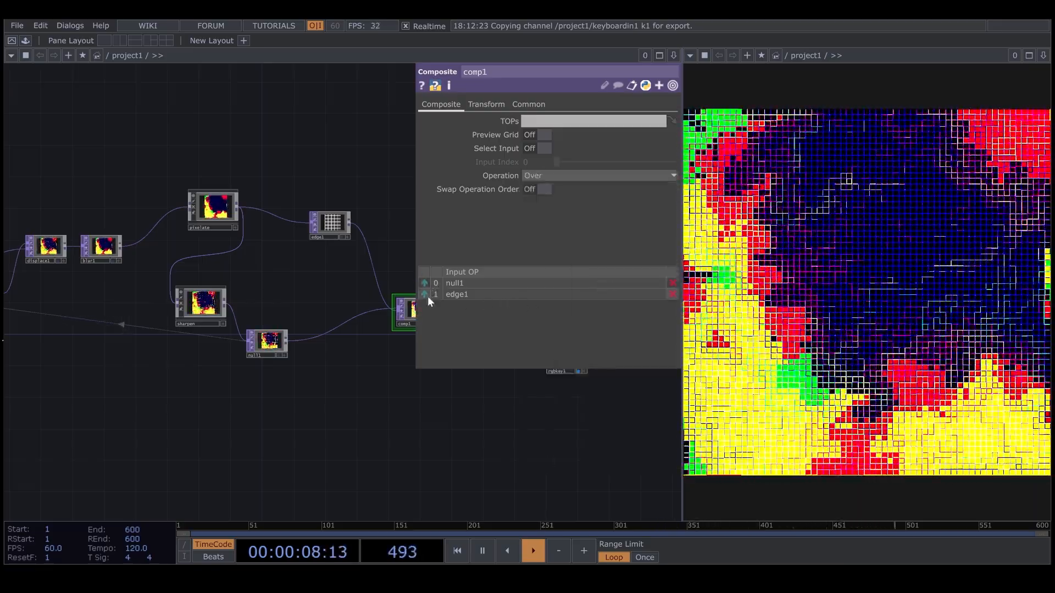
{"action": "left_click", "coordinate": [426, 295]}
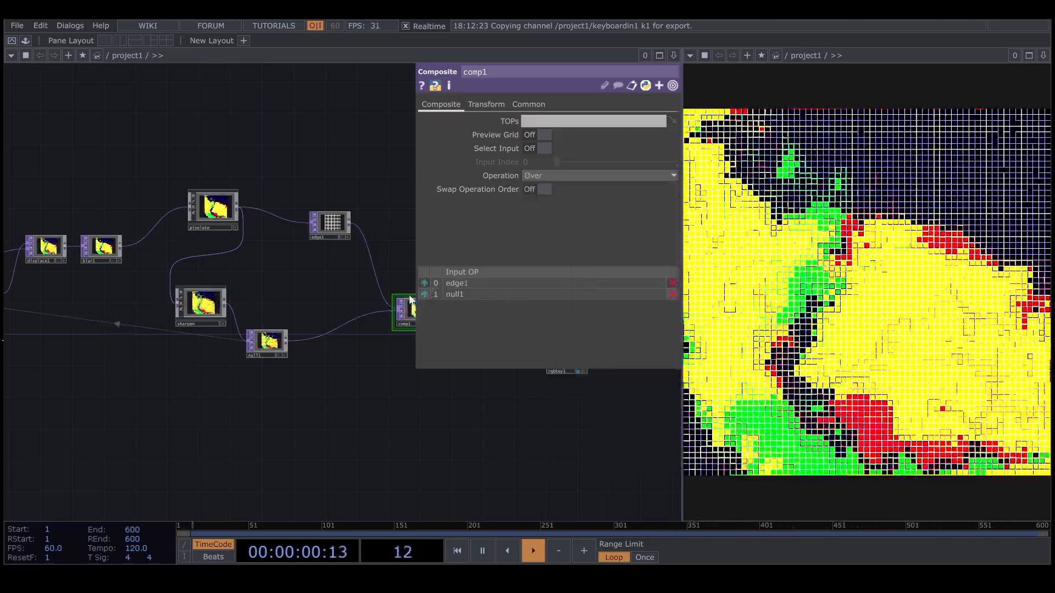
Change the edge1 node's Edge Color to cyan by setting Red to 0.11 and restart the feedback loop.
{"action": "left_click", "coordinate": [332, 225]}
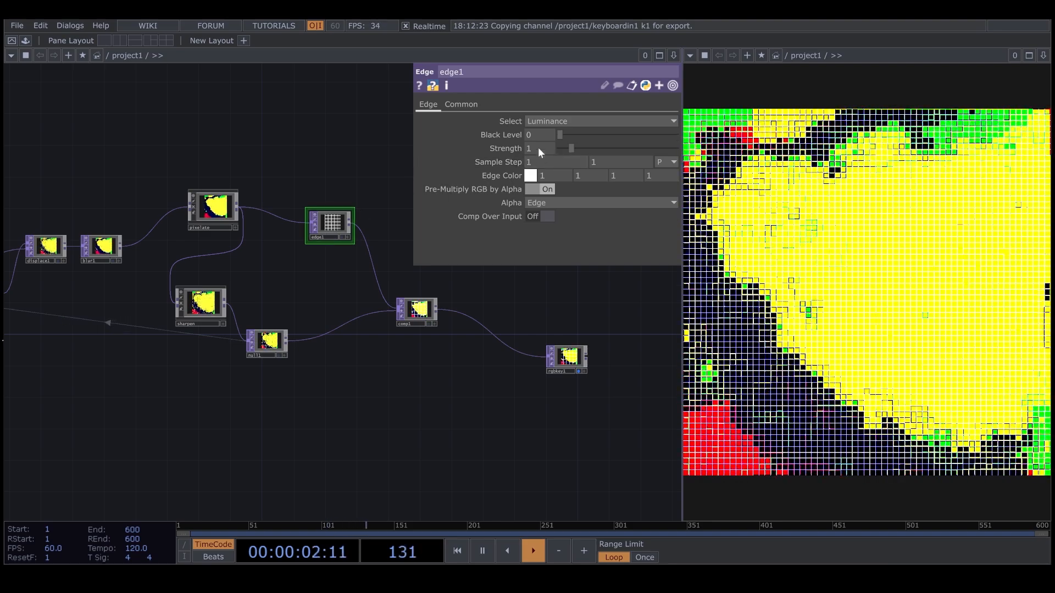
{"action": "left_click", "coordinate": [530, 176]}
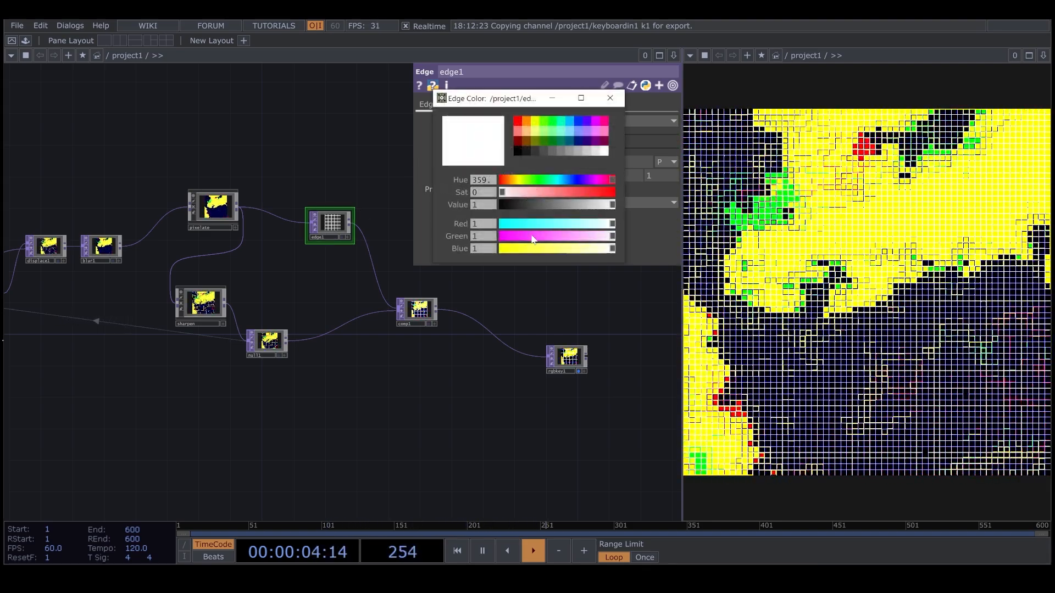
{"action": "left_click", "coordinate": [533, 225]}
{"action": "left_click_drag", "start_coordinate": [534, 225], "coordinate": [514, 225]}
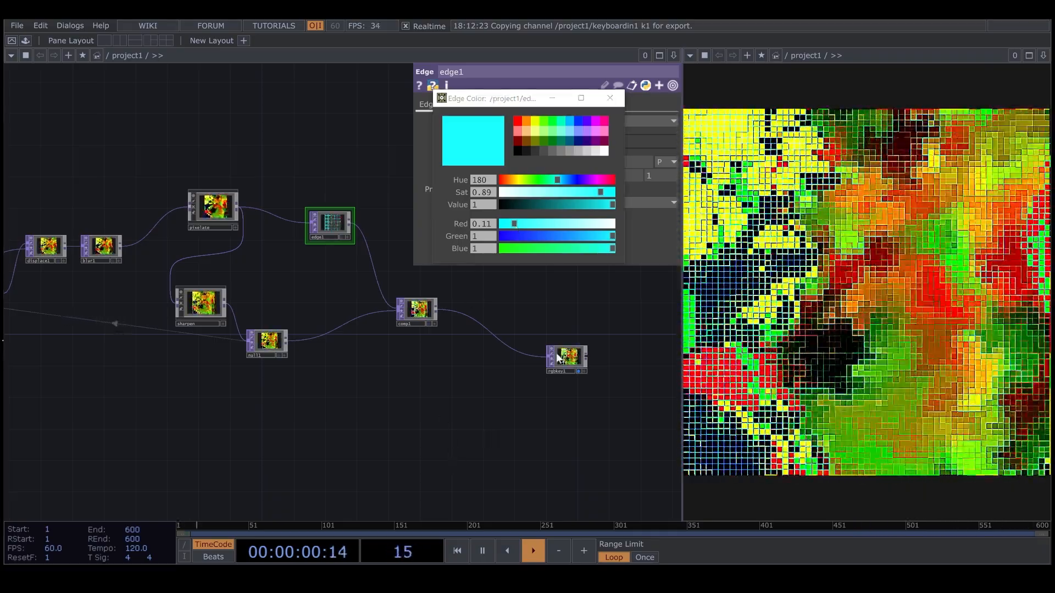
{"action": "left_click", "coordinate": [610, 99]}
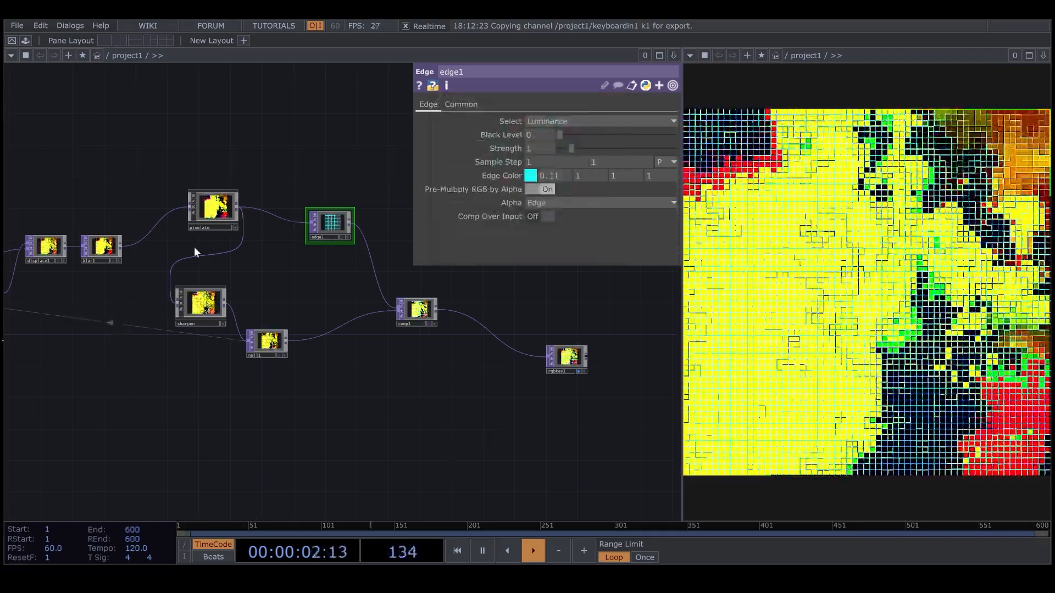
Set both Displace Weight values of displace1 to 0.01.
{"action": "left_click", "coordinate": [50, 252]}
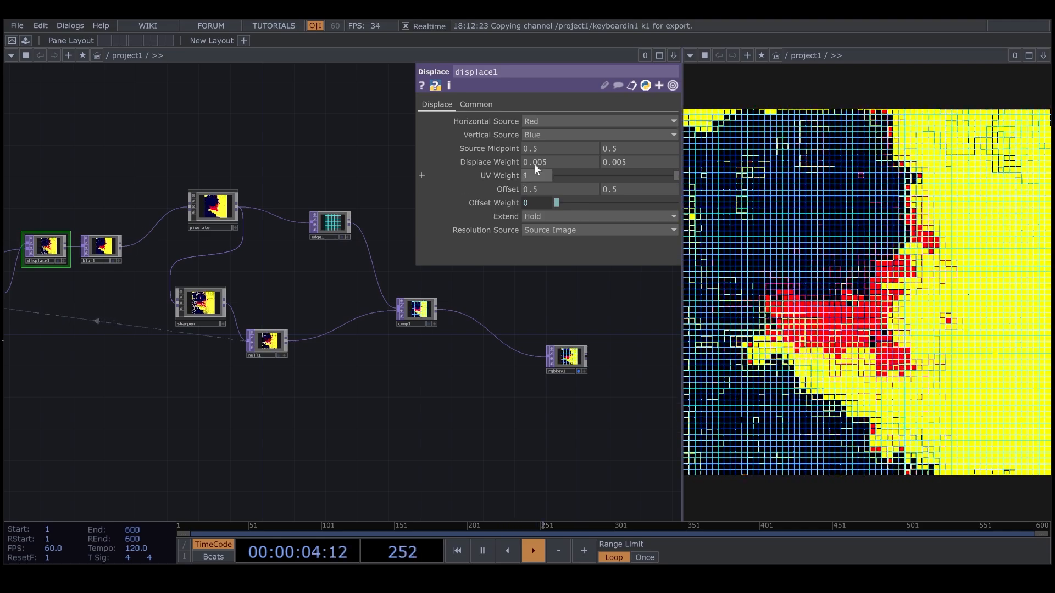
{"action": "left_click_drag", "start_coordinate": [535, 164], "coordinate": [584, 162]}
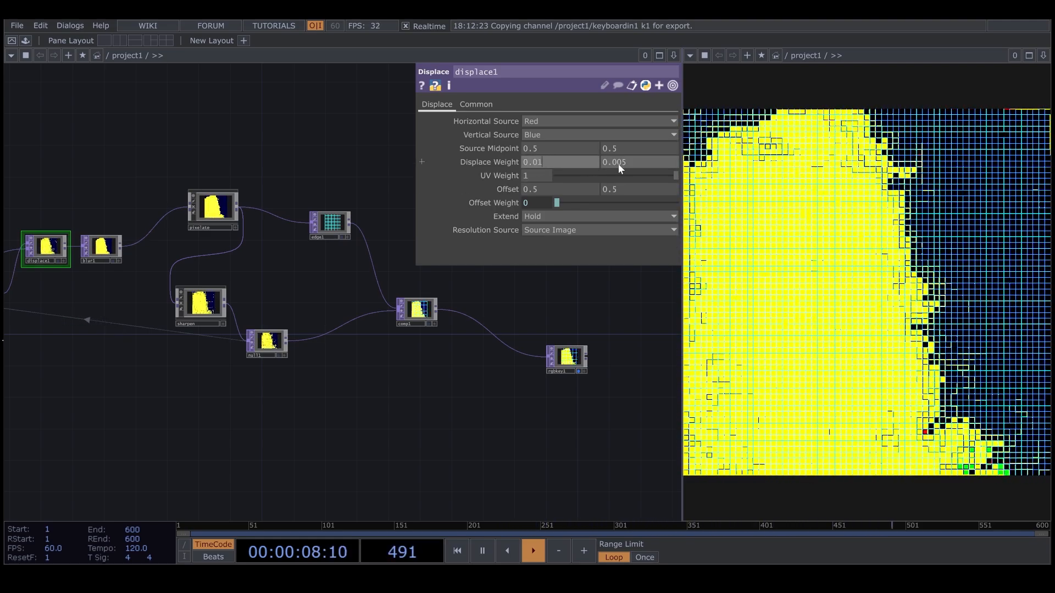
{"action": "left_click_drag", "start_coordinate": [618, 164], "coordinate": [631, 164]}
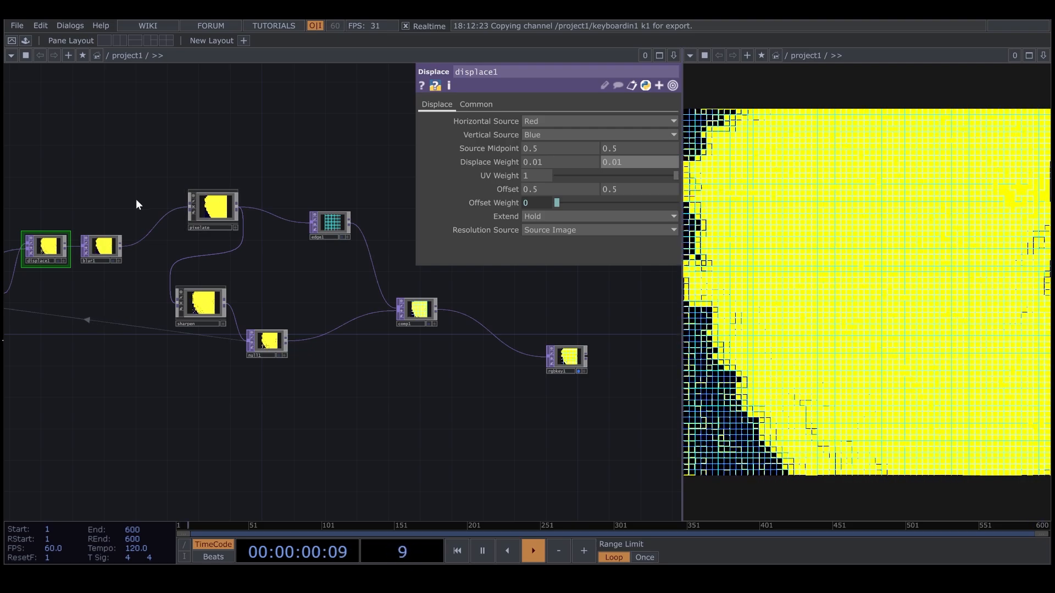
Set the horizontal Translate of transform1 to 0 and restart the feedback loop.
{"action": "left_click_drag", "start_coordinate": [64, 165], "coordinate": [221, 179]}
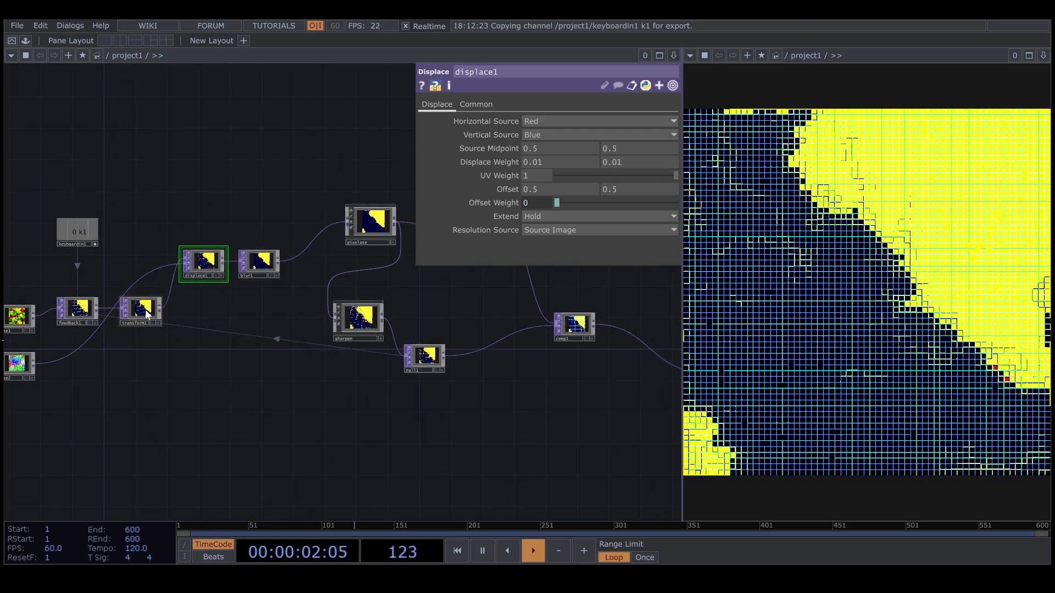
{"action": "left_click", "coordinate": [148, 313]}
{"action": "left_click_drag", "start_coordinate": [552, 140], "coordinate": [551, 138]}
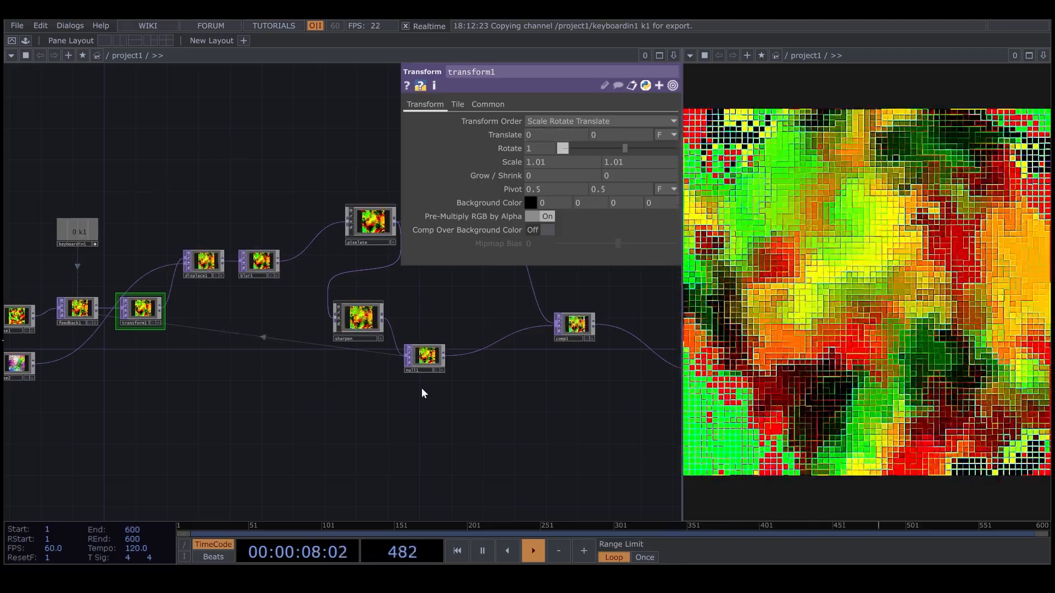
Replace the time-based X Translate expression of noise2 with 0 and restart the feedback loop.
{"action": "left_click_drag", "start_coordinate": [447, 405], "coordinate": [369, 407]}
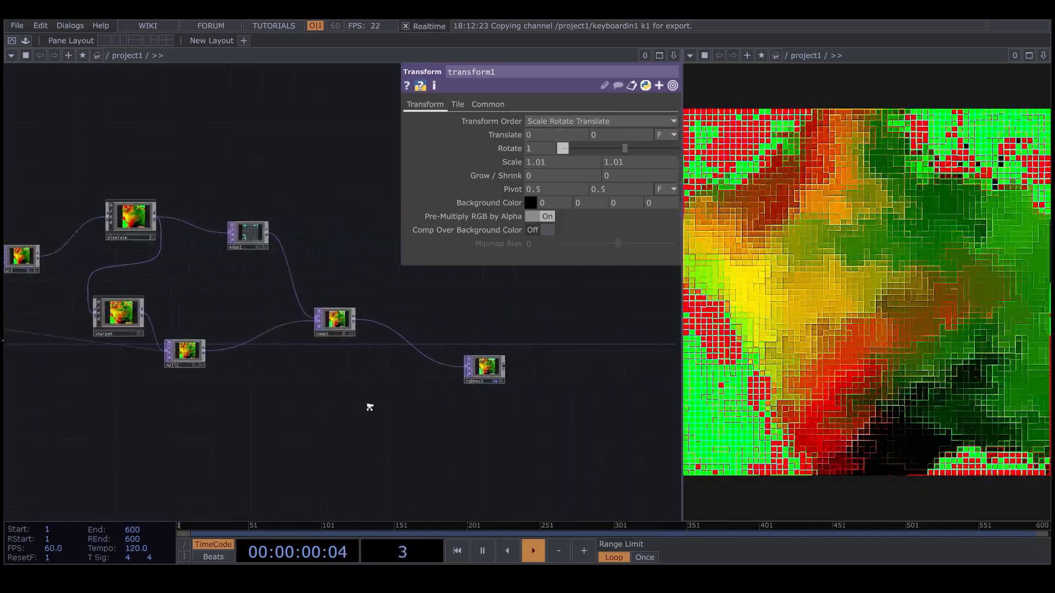
{"action": "scroll", "coordinate": [369, 406], "scroll_direction": "down", "scroll_amount": 5}
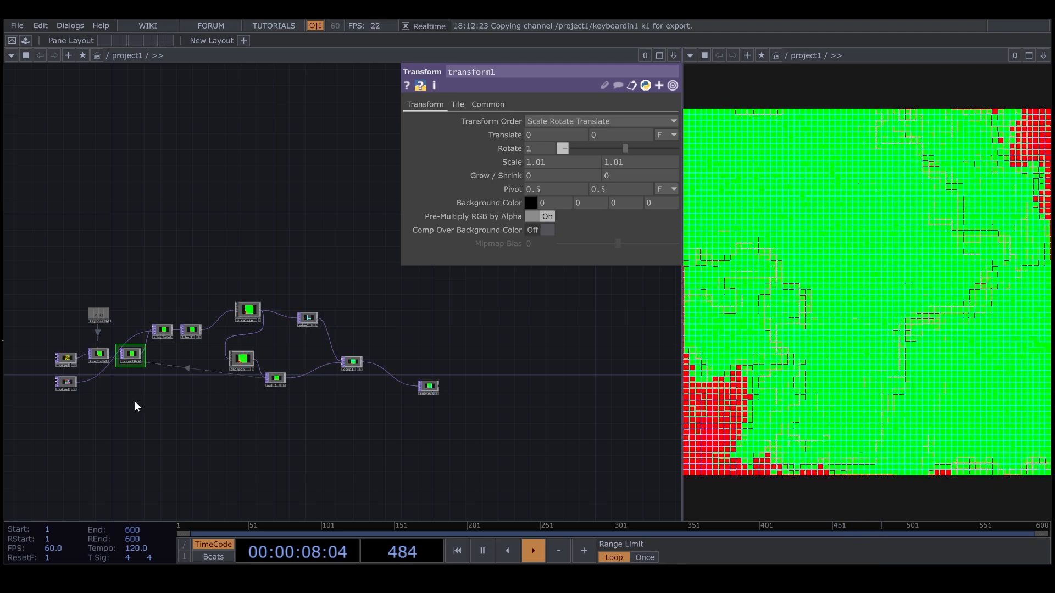
{"action": "scroll", "coordinate": [136, 407], "scroll_direction": "up", "scroll_amount": 5}
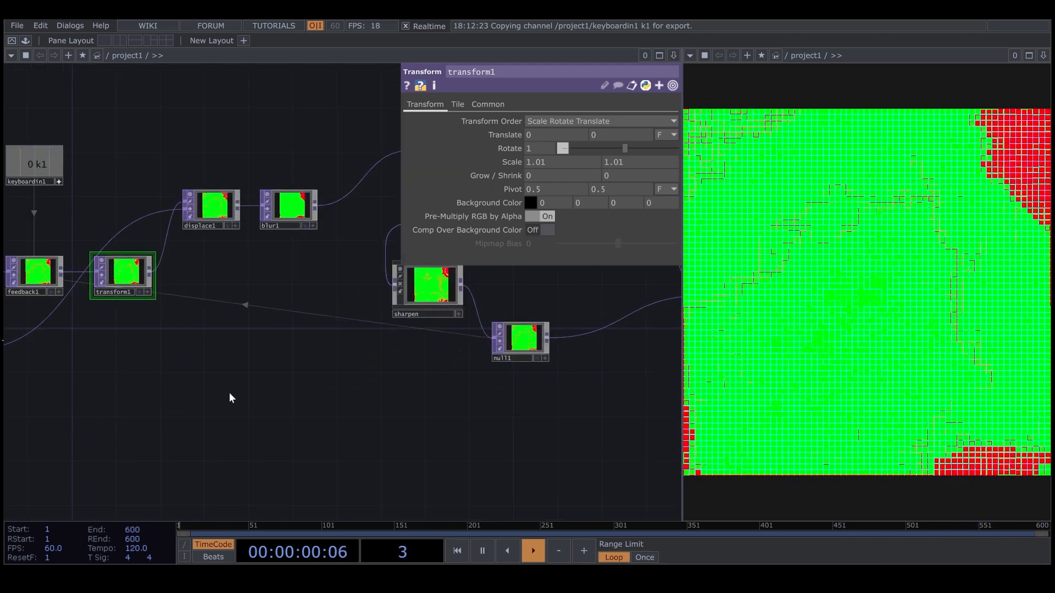
{"action": "left_click_drag", "start_coordinate": [231, 396], "coordinate": [360, 394]}
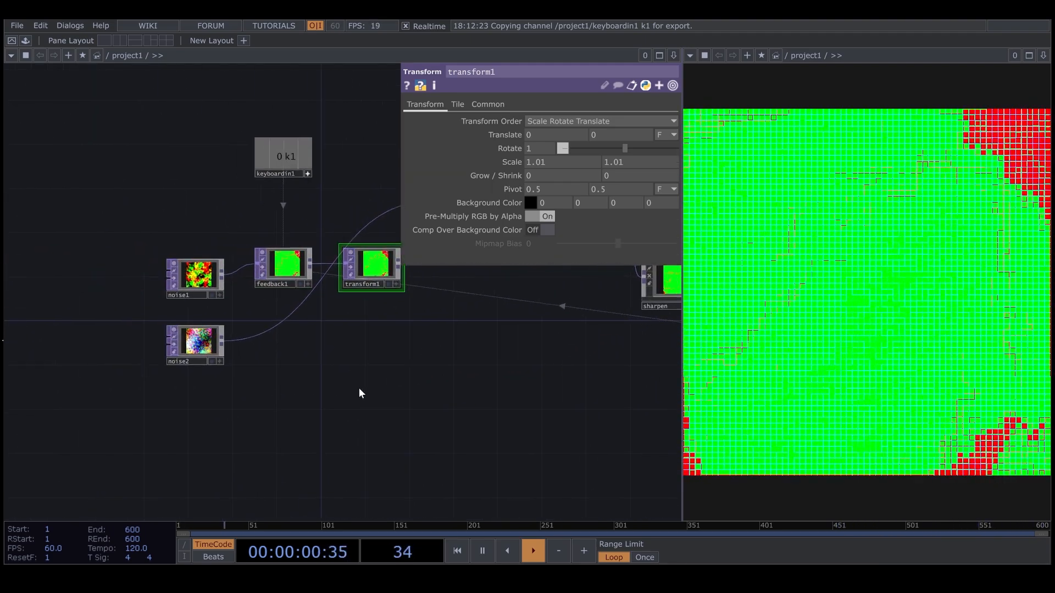
{"action": "left_click", "coordinate": [203, 349]}
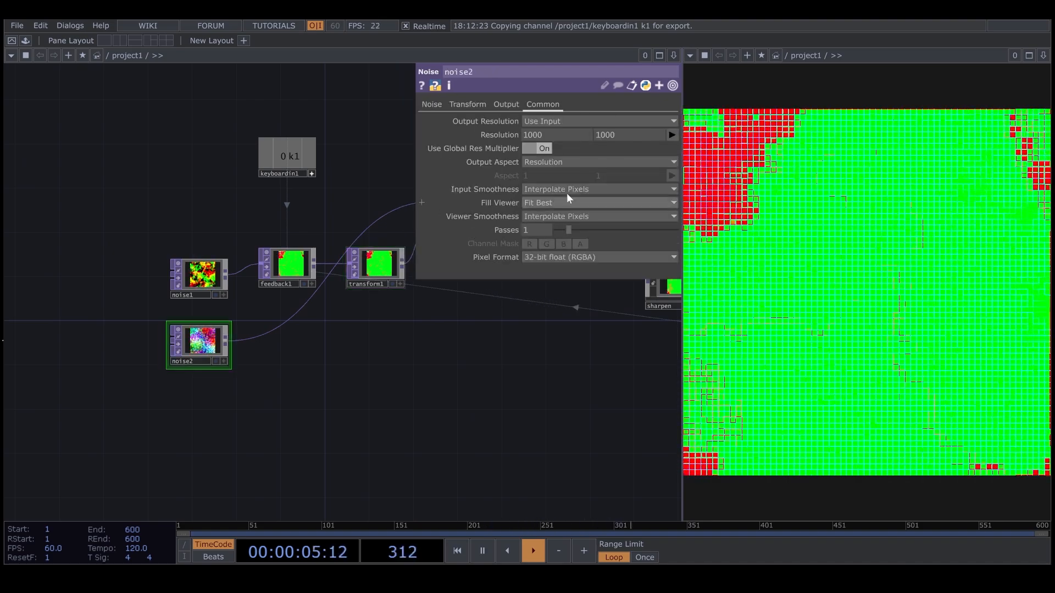
{"action": "left_click", "coordinate": [468, 104]}
{"action": "left_click", "coordinate": [615, 162]}
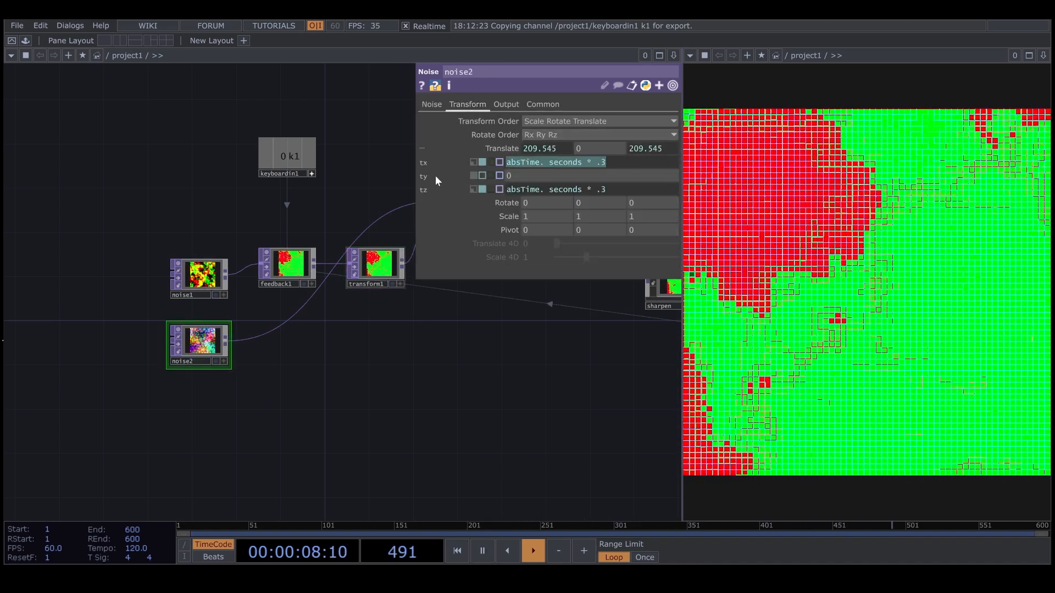
{"action": "type", "text": "0"}
{"action": "key", "text": "Return"}
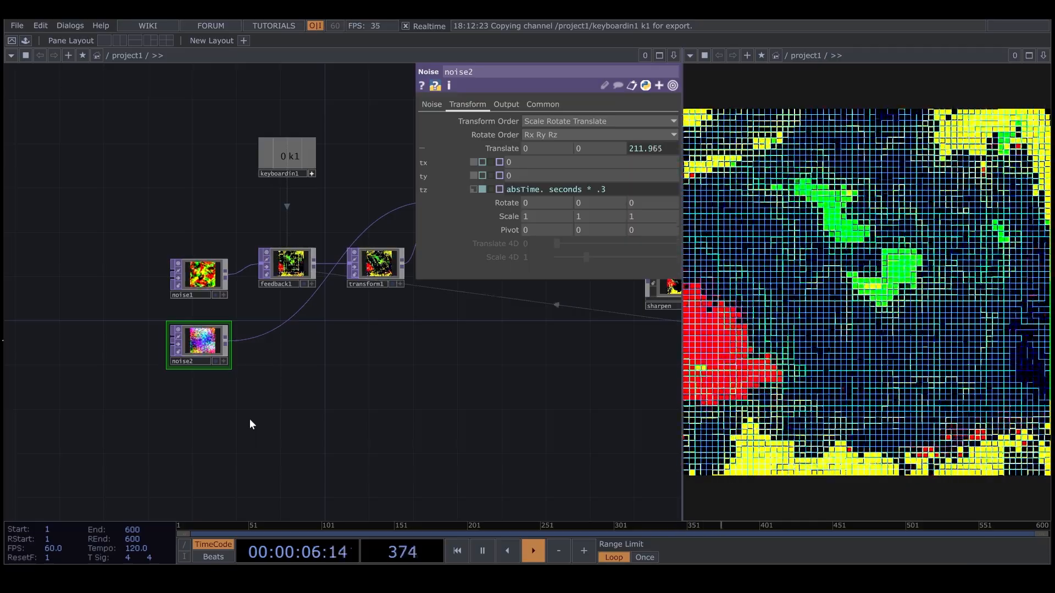
{"action": "left_click_drag", "start_coordinate": [517, 403], "coordinate": [402, 424]}
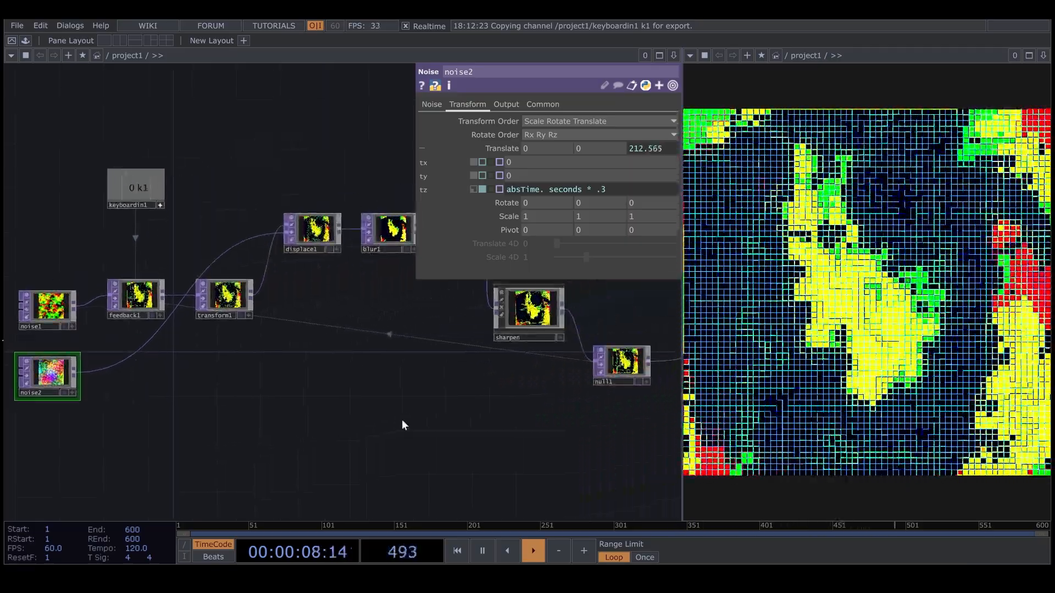
{"action": "scroll", "coordinate": [401, 419], "scroll_direction": "down", "scroll_amount": 5}
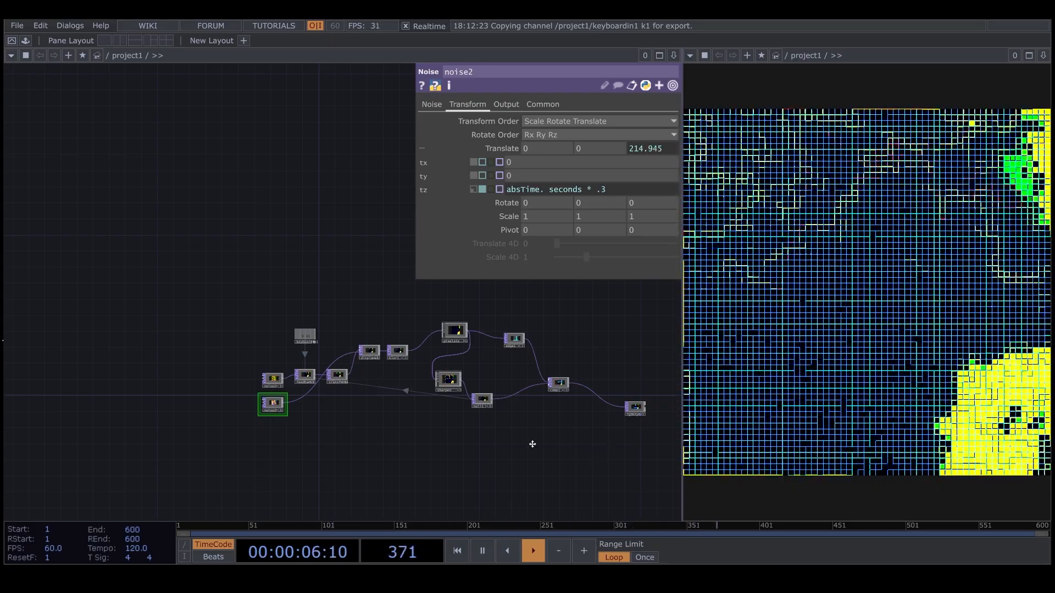
{"action": "left_click_drag", "start_coordinate": [602, 446], "coordinate": [412, 448]}
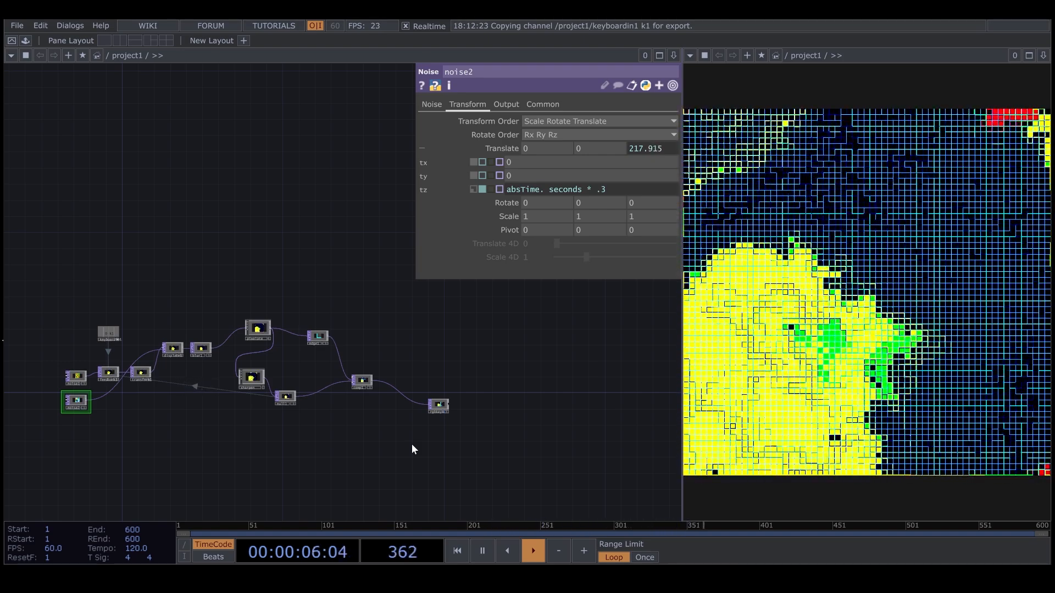
Open the rgbkey1 output in its own floating viewer window and maximize it.
{"action": "right_click", "coordinate": [443, 406]}
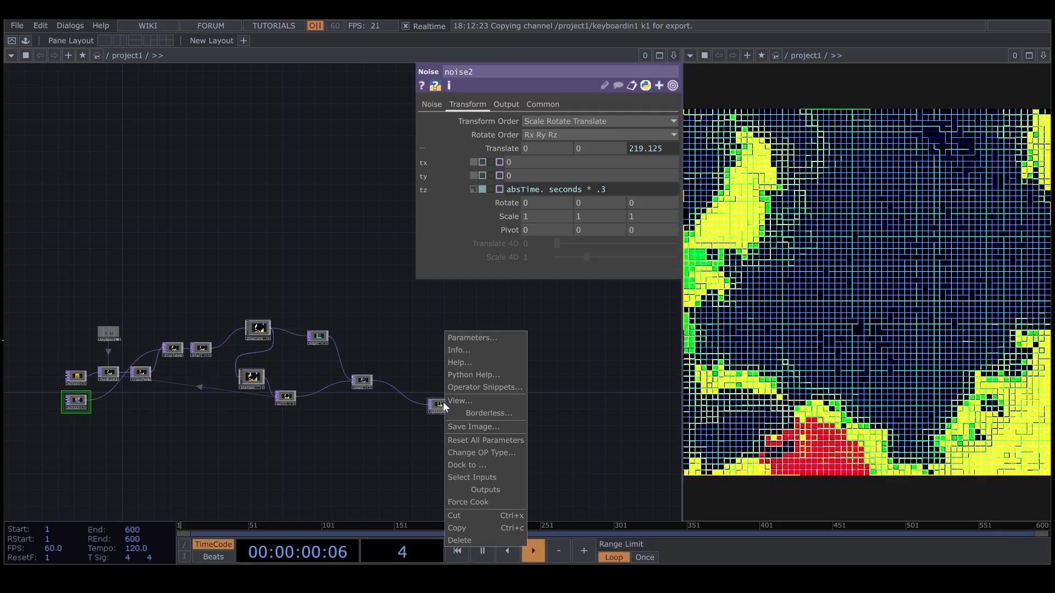
{"action": "left_click", "coordinate": [469, 402]}
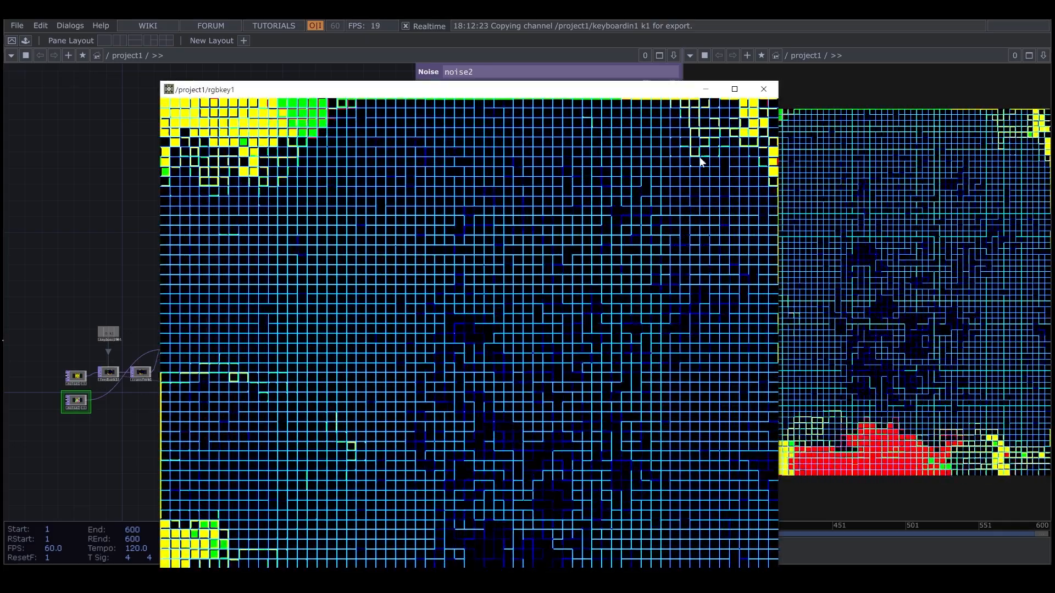
{"action": "left_click", "coordinate": [733, 89]}
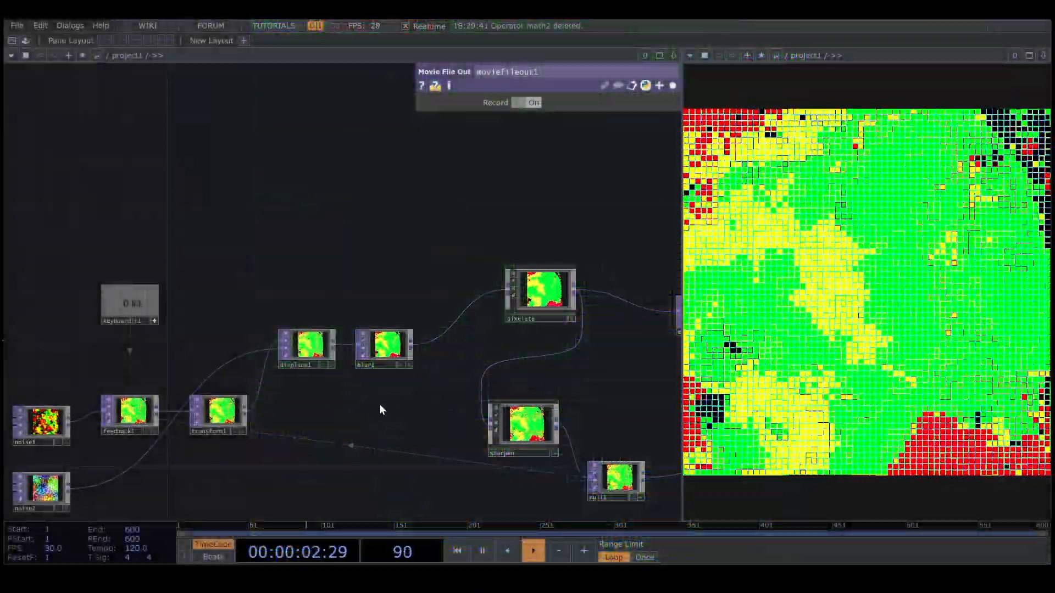
Move the displace1 node down out of the chain and connect transform1's output directly to blur1.
{"action": "left_click_drag", "start_coordinate": [380, 405], "coordinate": [479, 371]}
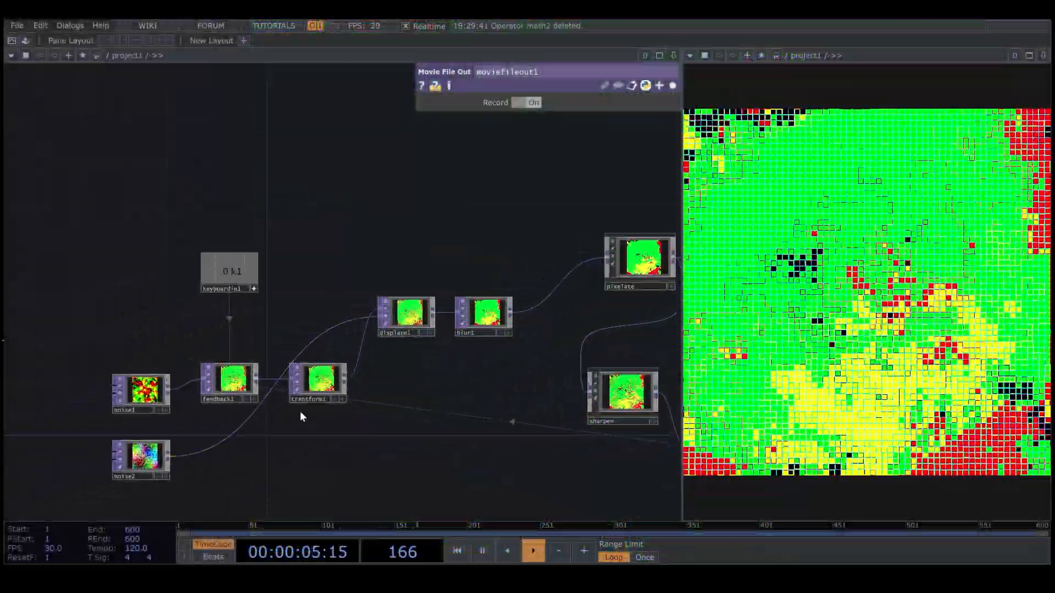
{"action": "left_click_drag", "start_coordinate": [400, 320], "coordinate": [416, 406]}
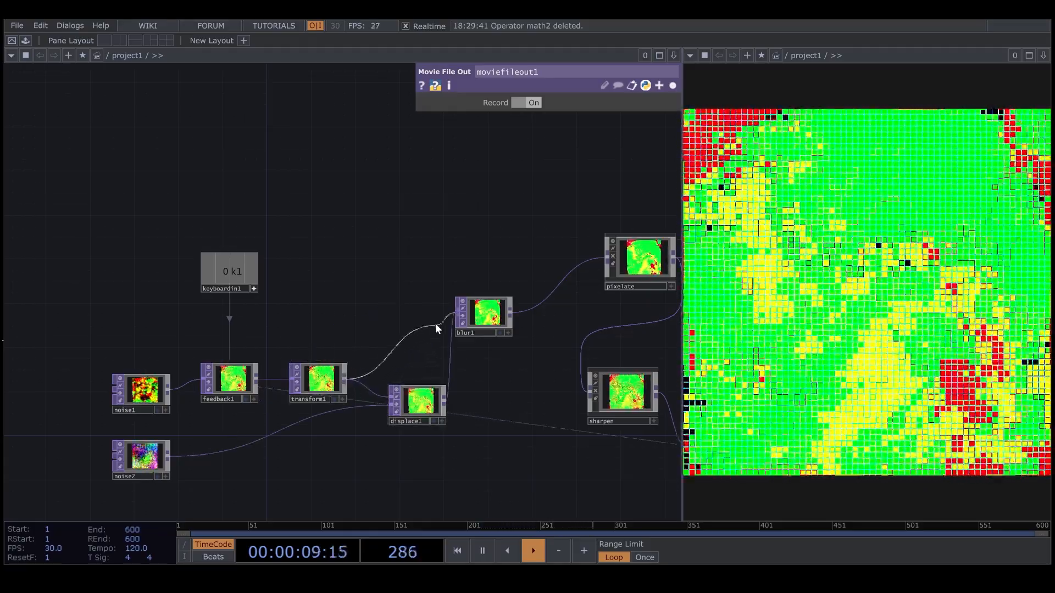
{"action": "left_click", "coordinate": [437, 324]}
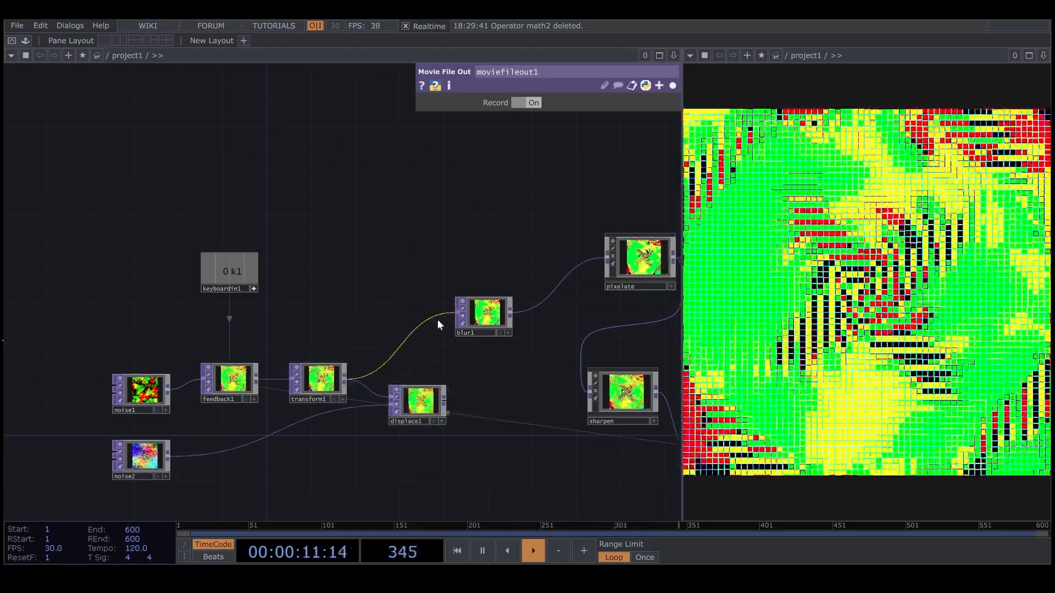
Try a Horizontal Pixel Size of 22 on the pixelate node and settle on 15.
{"action": "left_click_drag", "start_coordinate": [556, 236], "coordinate": [278, 288]}
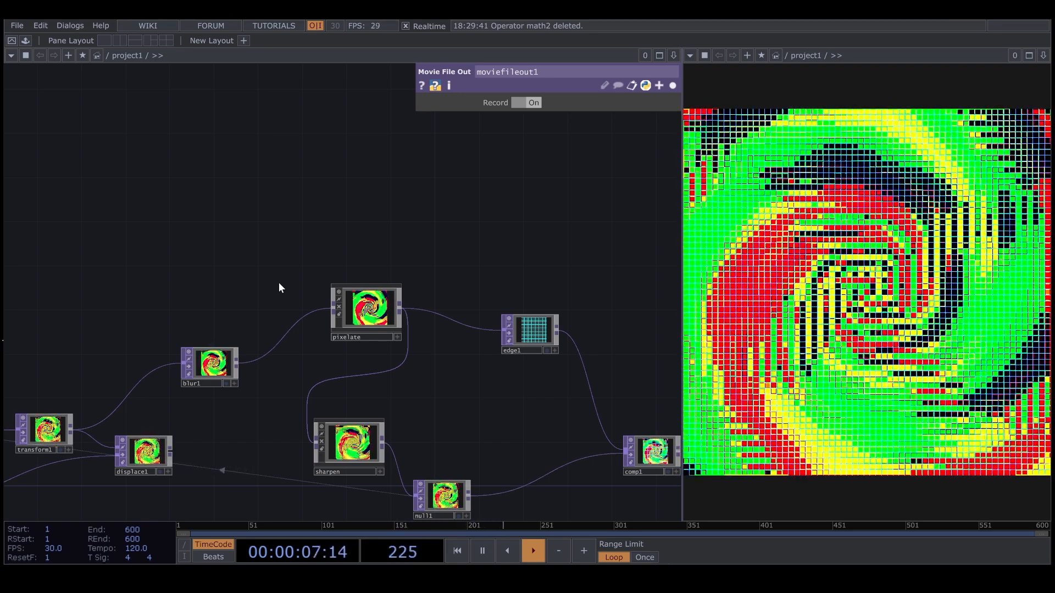
{"action": "left_click", "coordinate": [395, 308]}
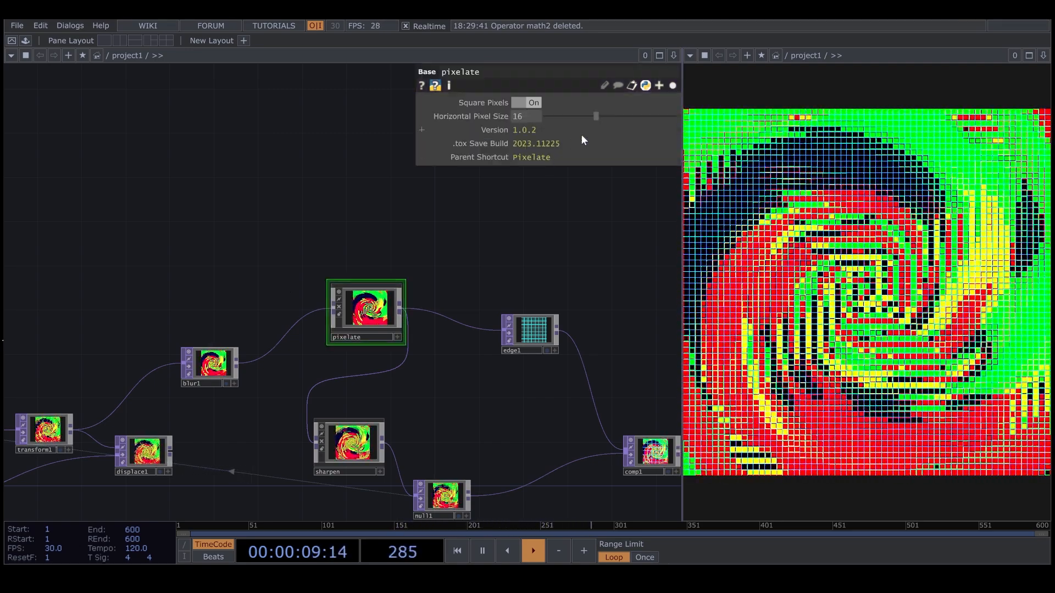
{"action": "left_click", "coordinate": [615, 116]}
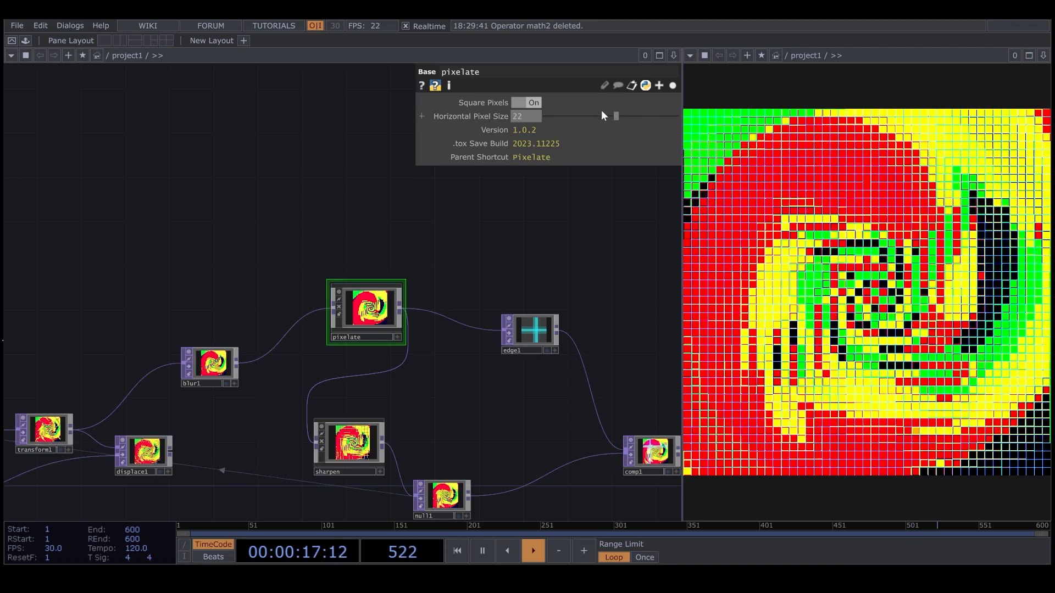
{"action": "left_click", "coordinate": [593, 116]}
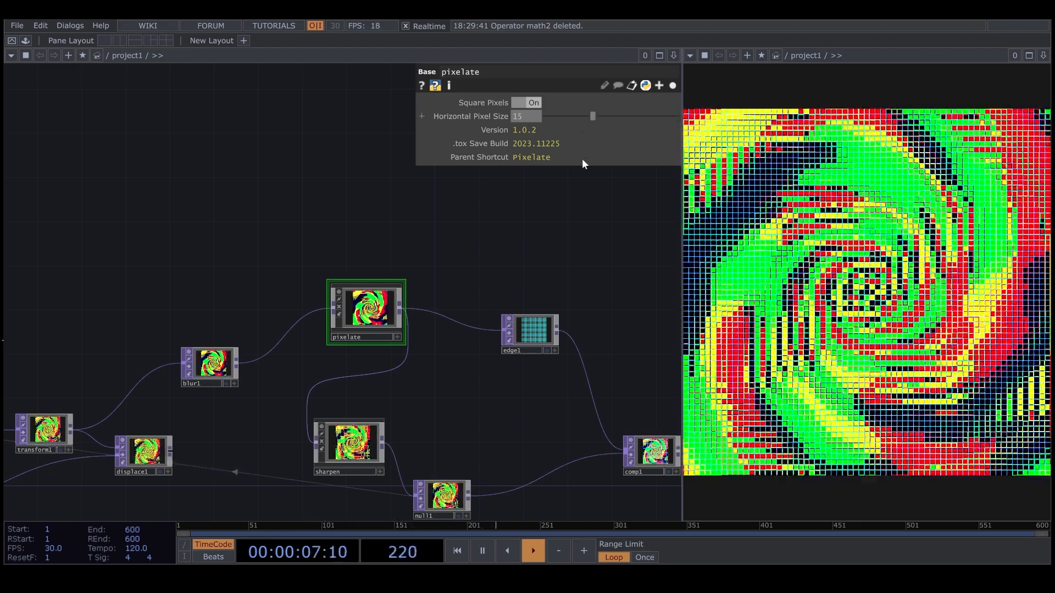
Select the edge1 node and review its Edge Color parameter.
{"action": "left_click_drag", "start_coordinate": [387, 254], "coordinate": [117, 247]}
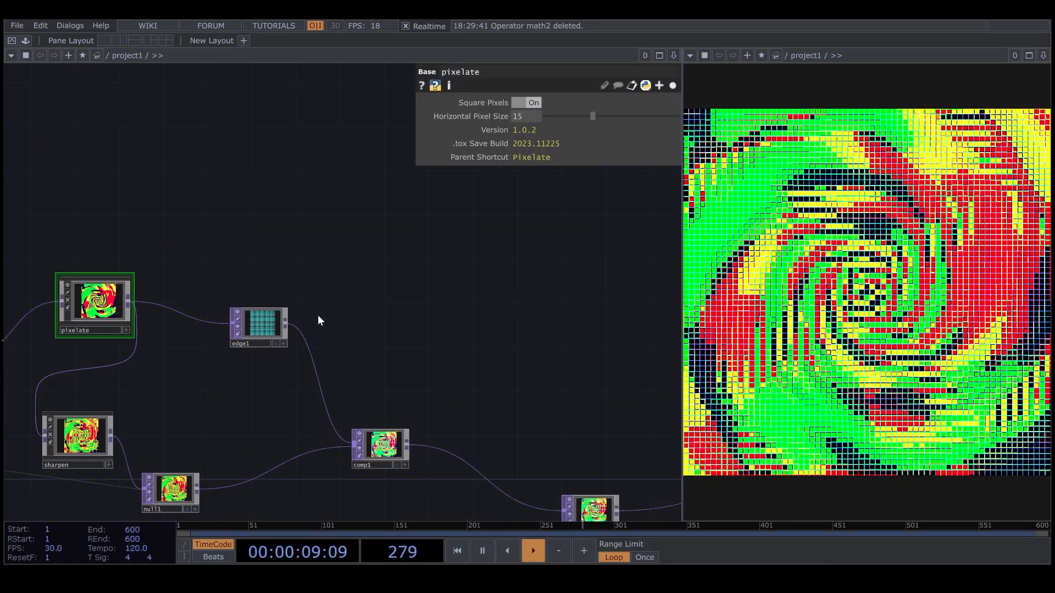
{"action": "left_click", "coordinate": [266, 322]}
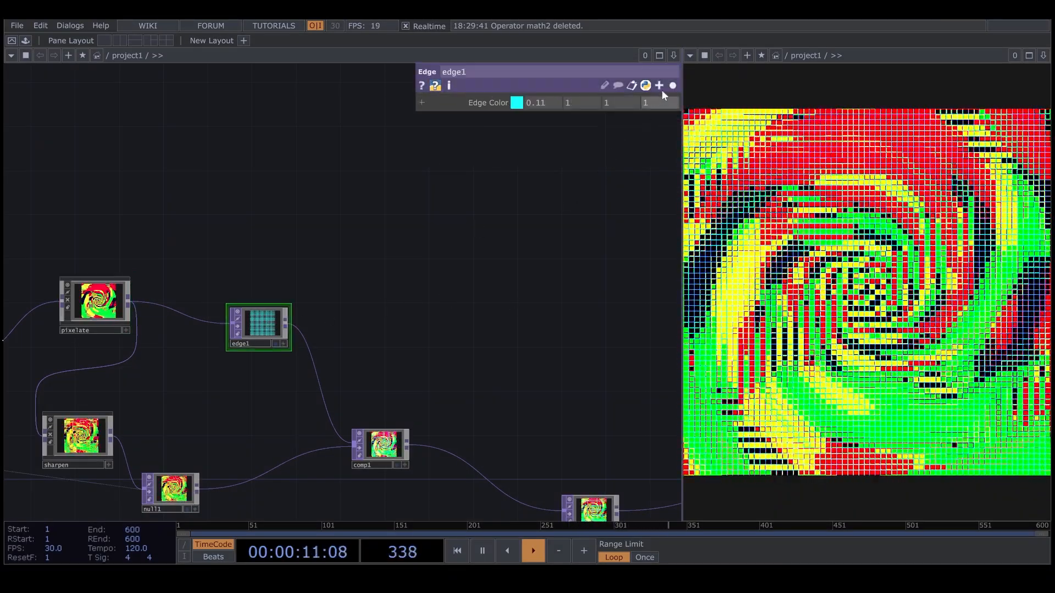
{"action": "left_click_drag", "start_coordinate": [602, 275], "coordinate": [448, 223]}
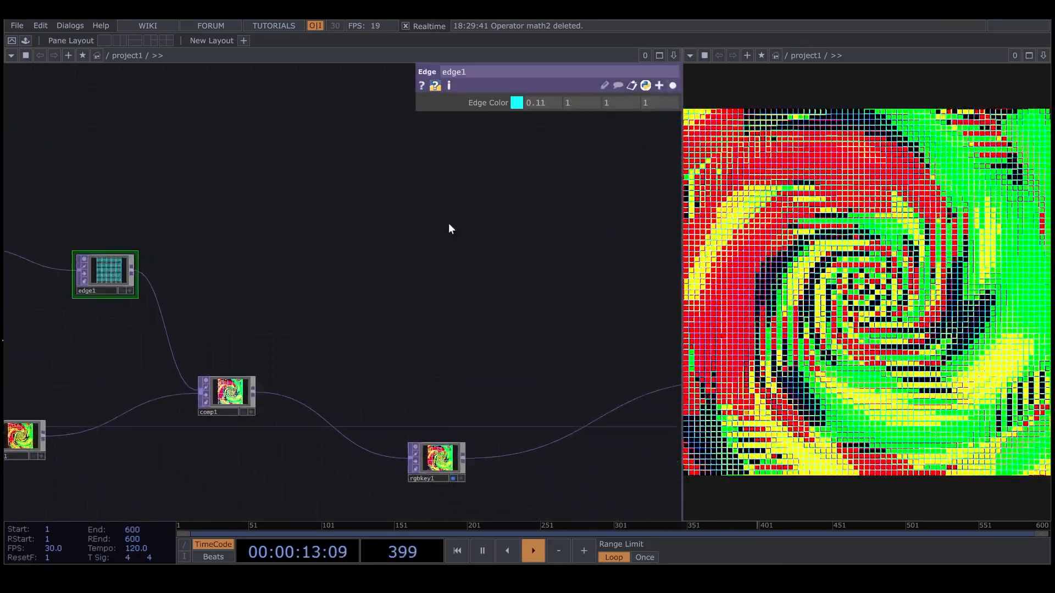
Delete the existing moviefileout1 node after rgbkey1 at the end of the network.
{"action": "left_click_drag", "start_coordinate": [538, 326], "coordinate": [422, 249]}
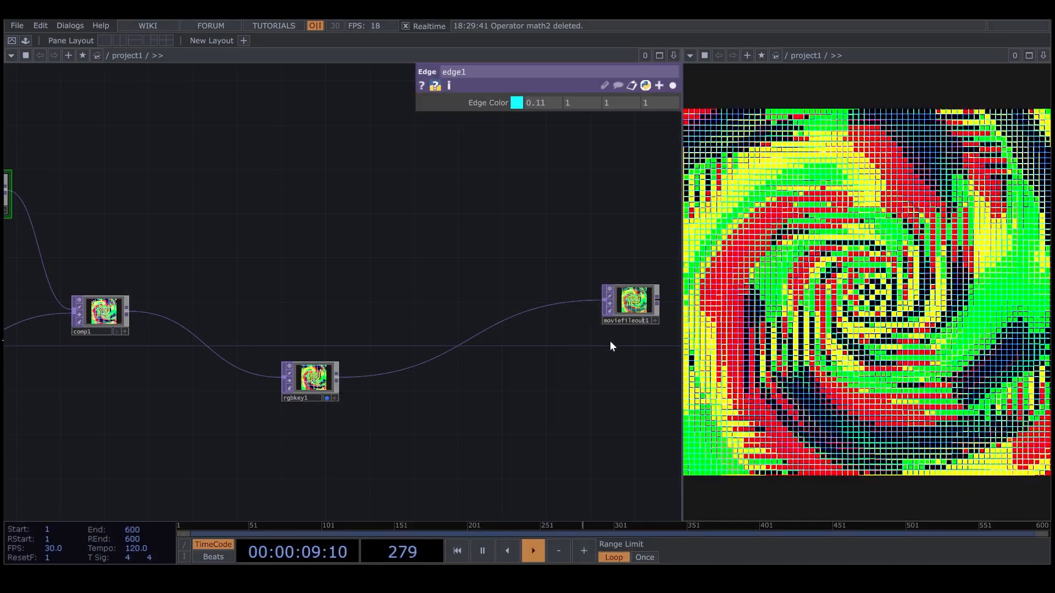
{"action": "left_click_drag", "start_coordinate": [628, 360], "coordinate": [484, 394]}
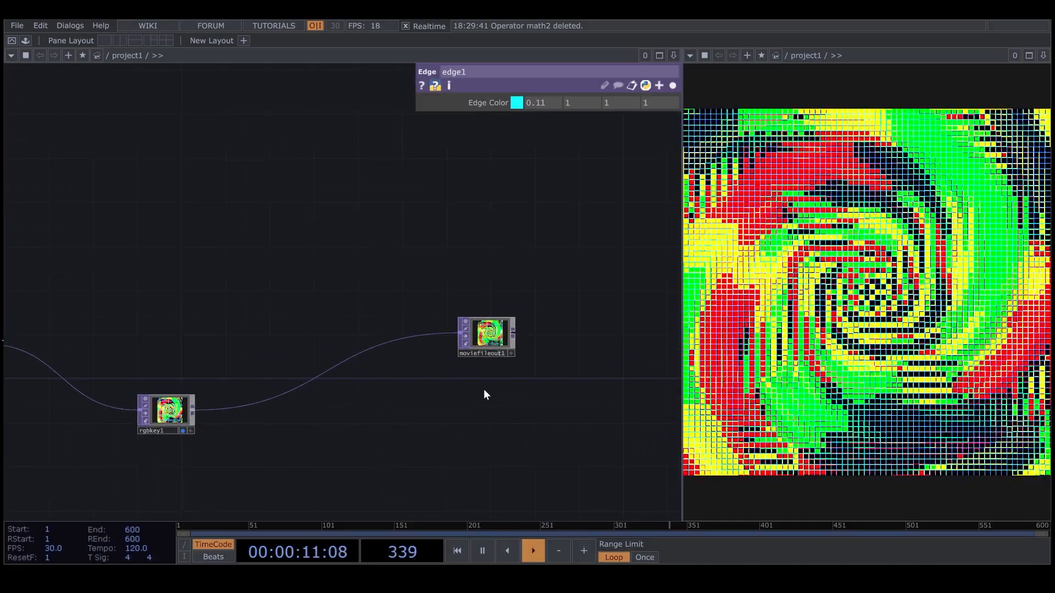
{"action": "left_click", "coordinate": [491, 332]}
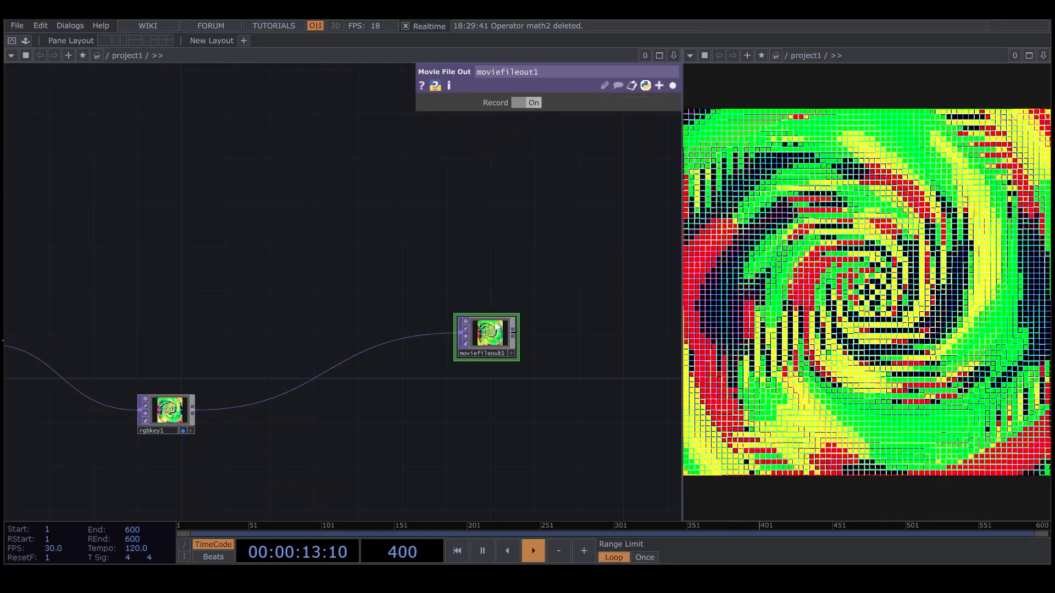
{"action": "key", "text": "Delete"}
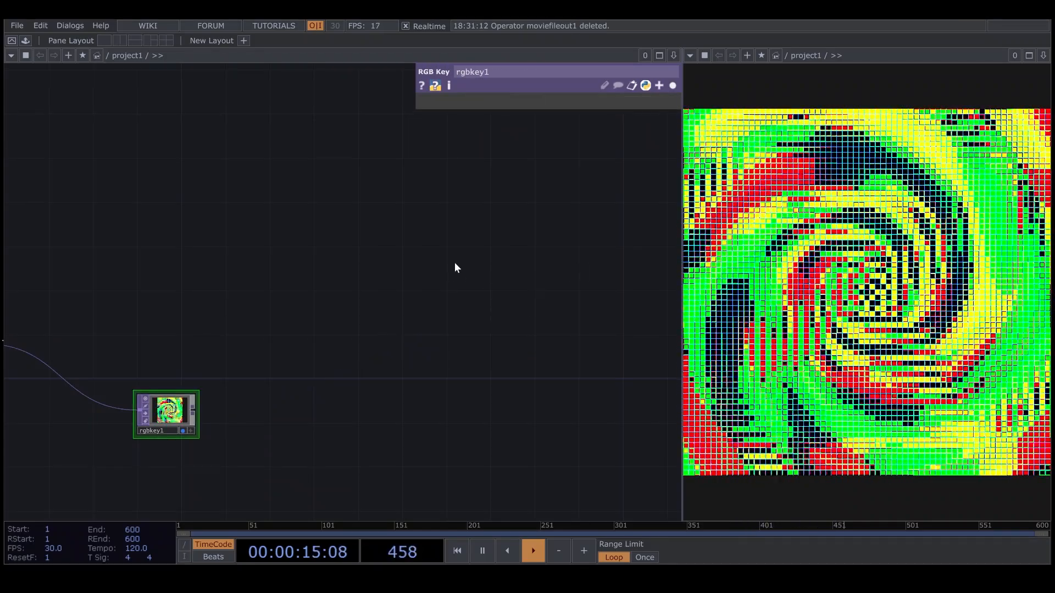
Add a Movie File Out TOP and connect rgbkey1's output to its input.
{"action": "key", "text": "Tab"}
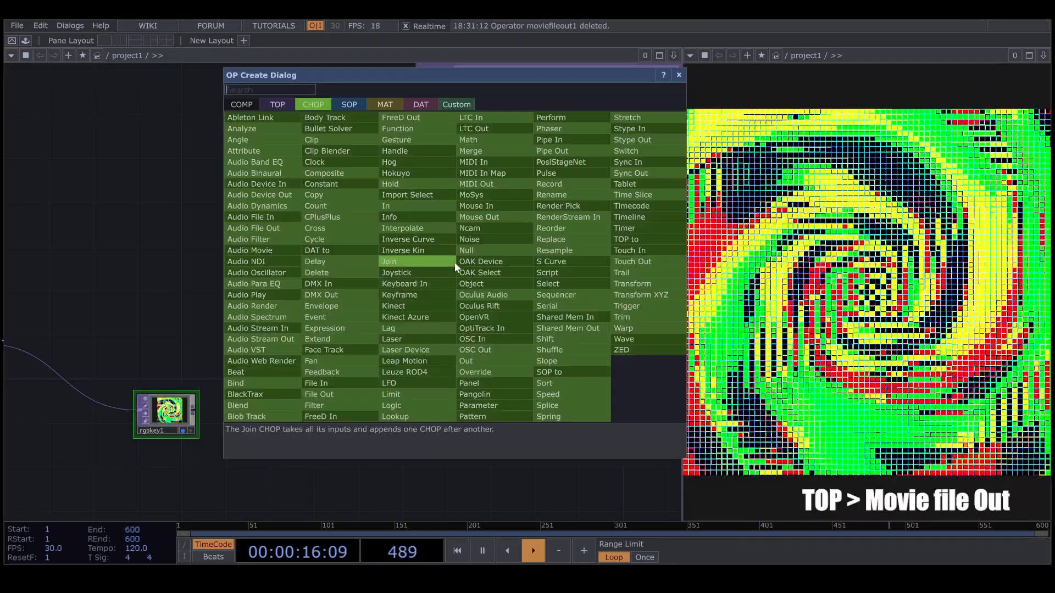
{"action": "left_click", "coordinate": [274, 104]}
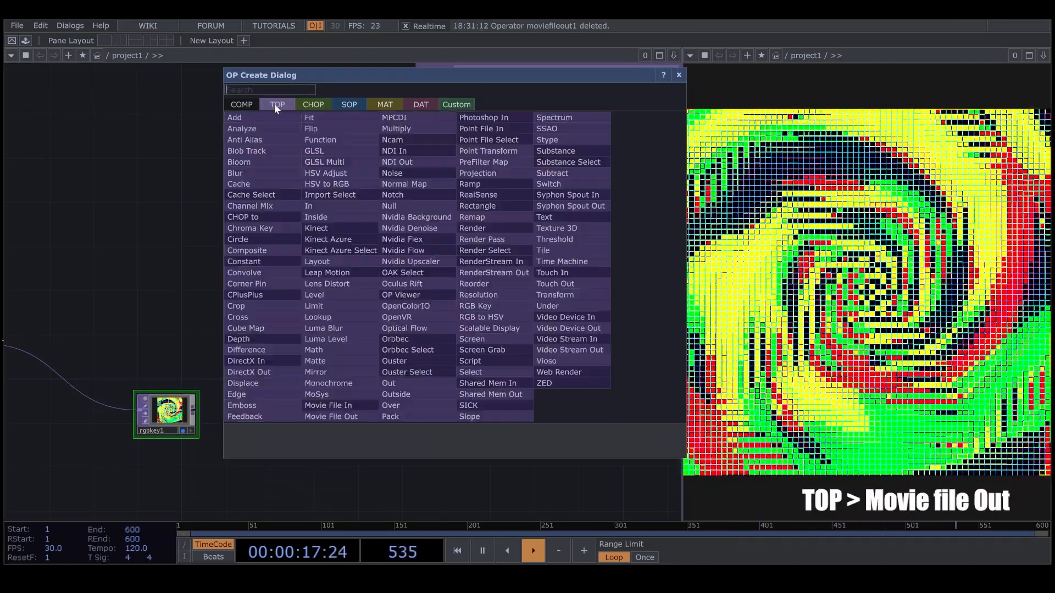
{"action": "left_click", "coordinate": [366, 413]}
{"action": "left_click", "coordinate": [430, 358]}
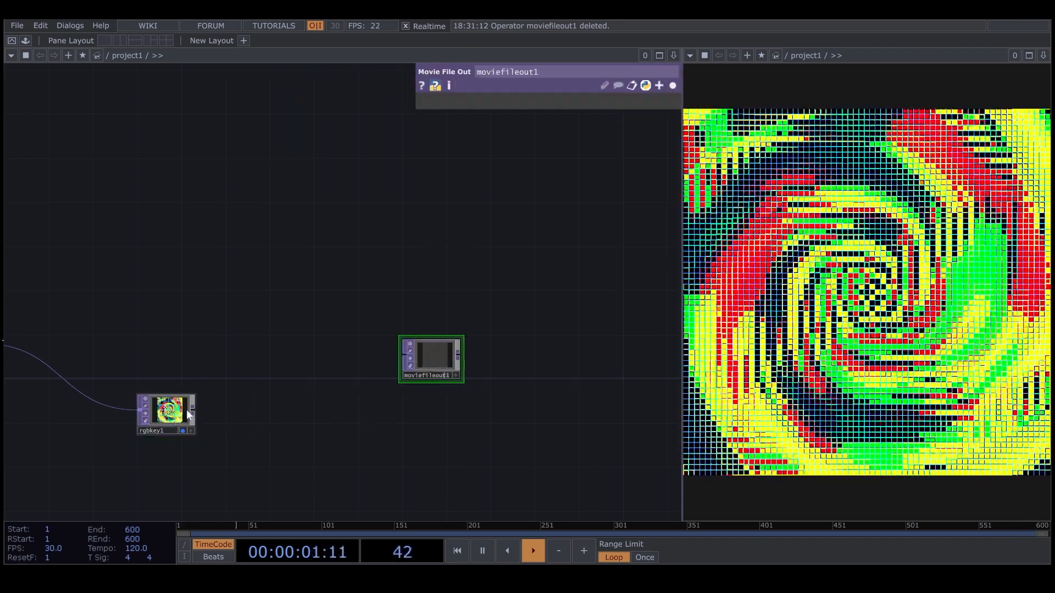
{"action": "left_click", "coordinate": [193, 409]}
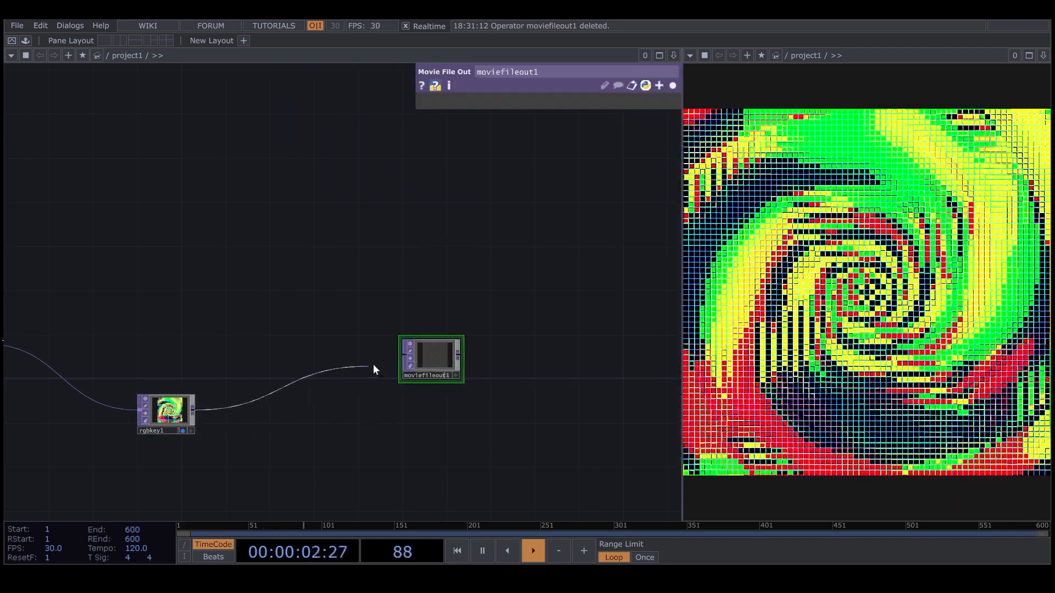
{"action": "left_click", "coordinate": [406, 353]}
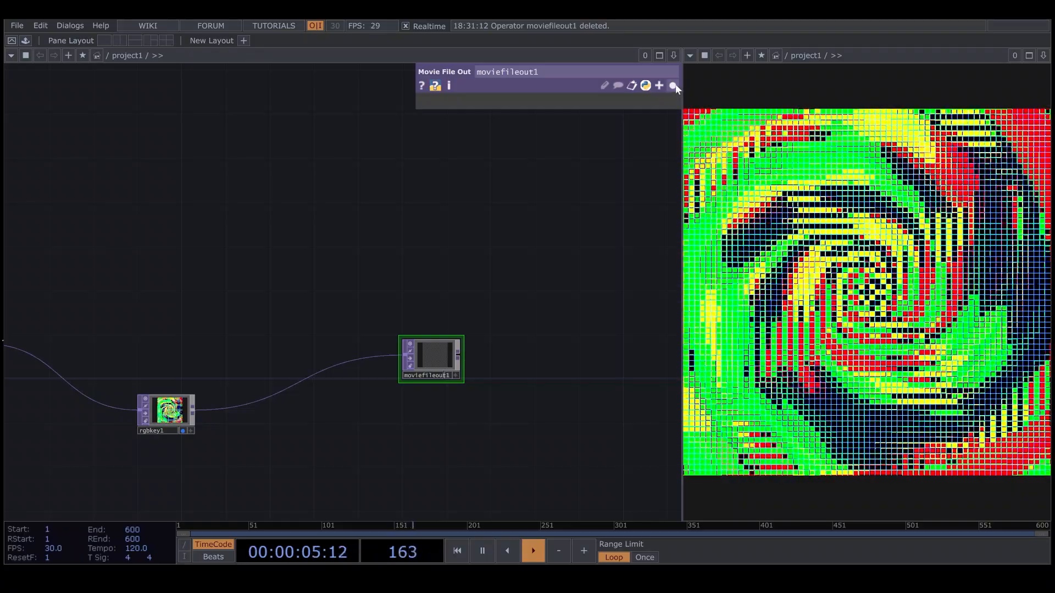
Show all moviefileout1 parameters, then arm recording by pausing the timeline, disabling Realtime and setting Record to On.
{"action": "left_click", "coordinate": [659, 100]}
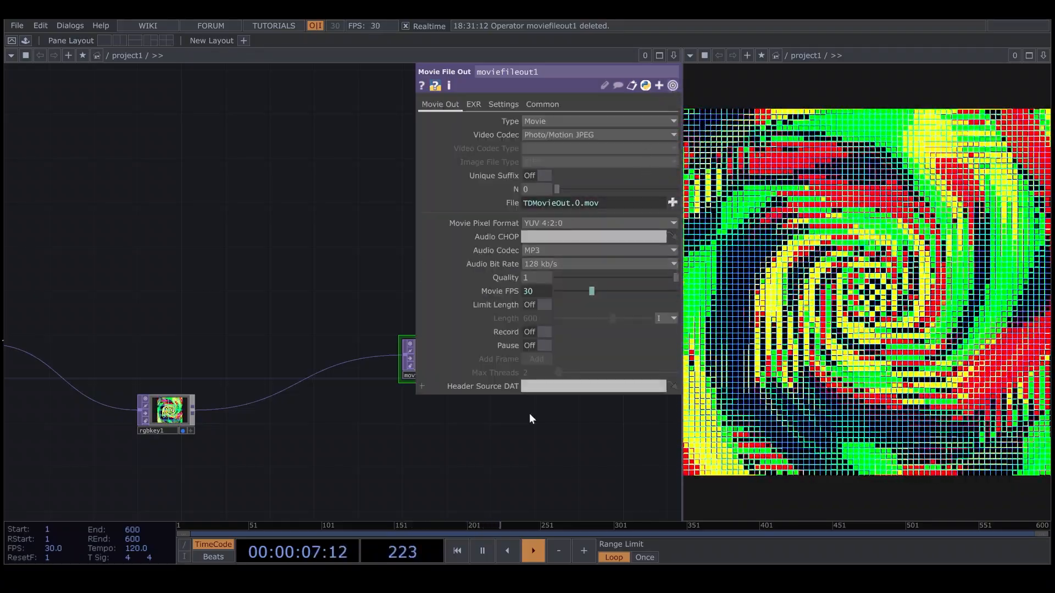
{"action": "left_click_drag", "start_coordinate": [582, 435], "coordinate": [340, 390]}
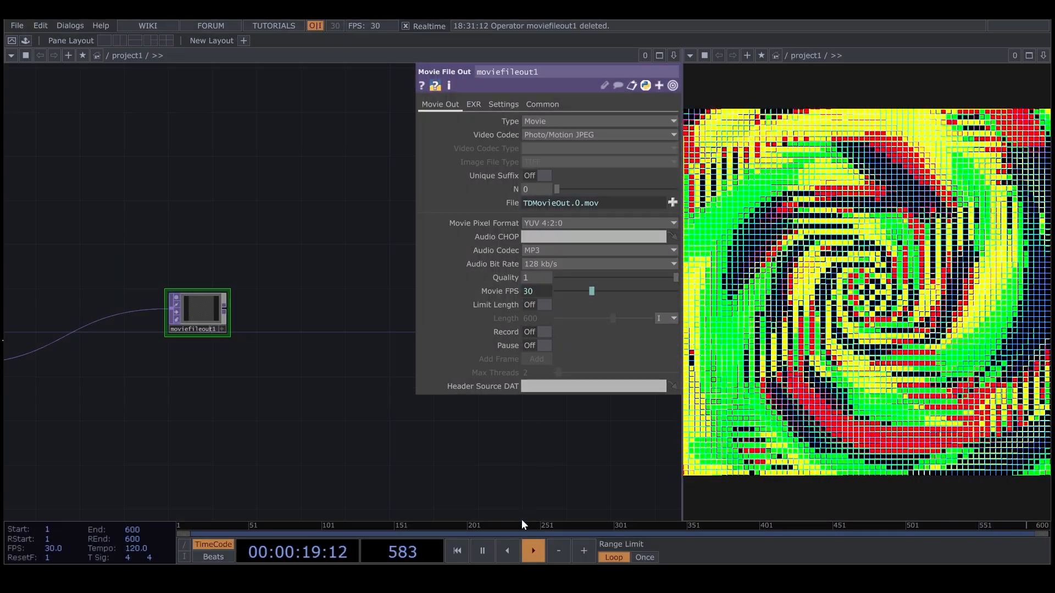
{"action": "left_click", "coordinate": [531, 547]}
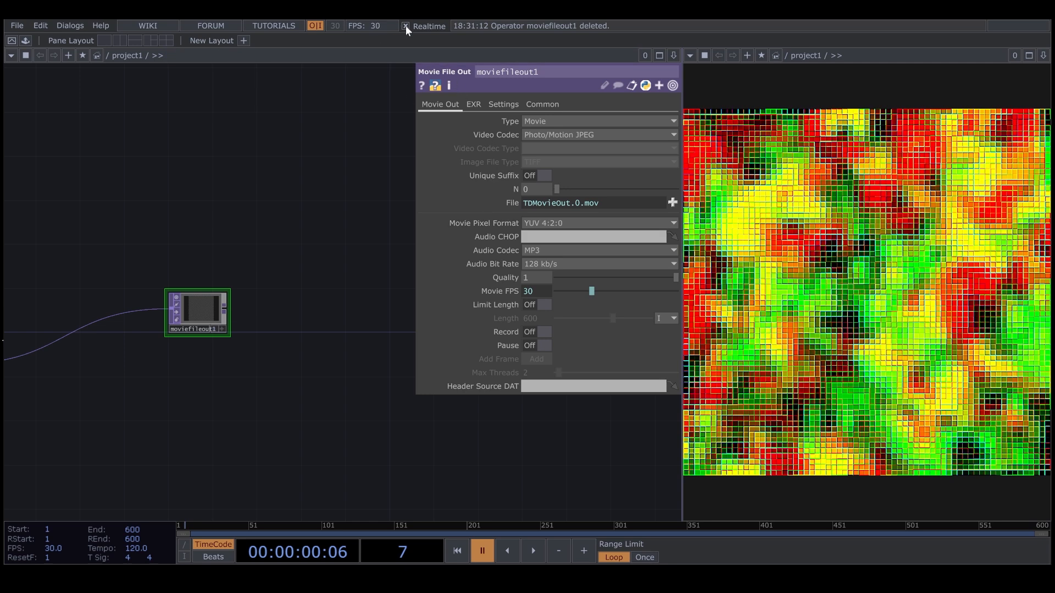
{"action": "left_click", "coordinate": [542, 335]}
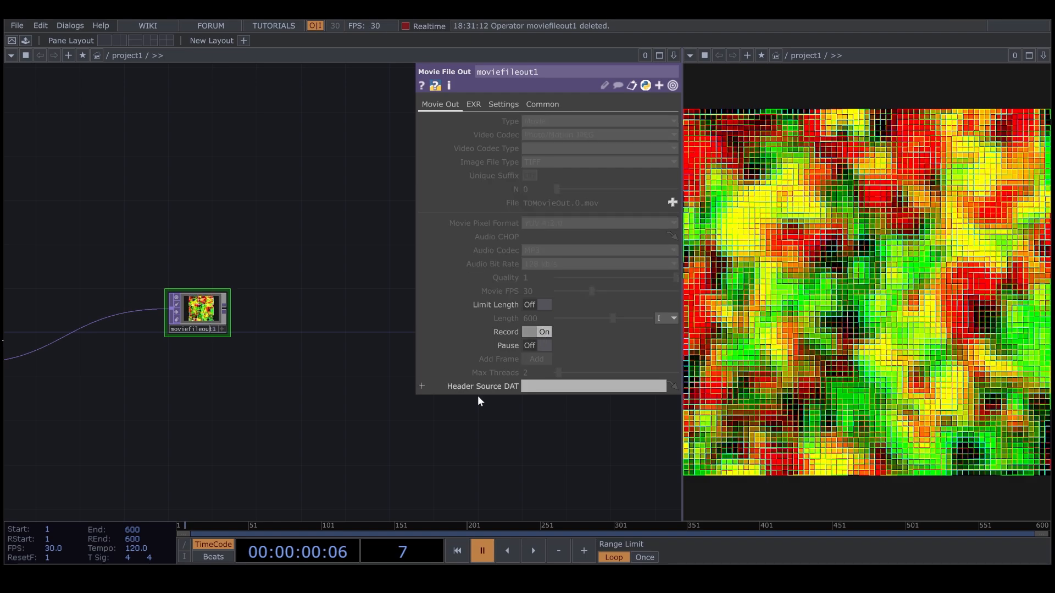
Play the timeline to record the animation, then pause it and set moviefileout1's Record to Off.
{"action": "left_click", "coordinate": [531, 555]}
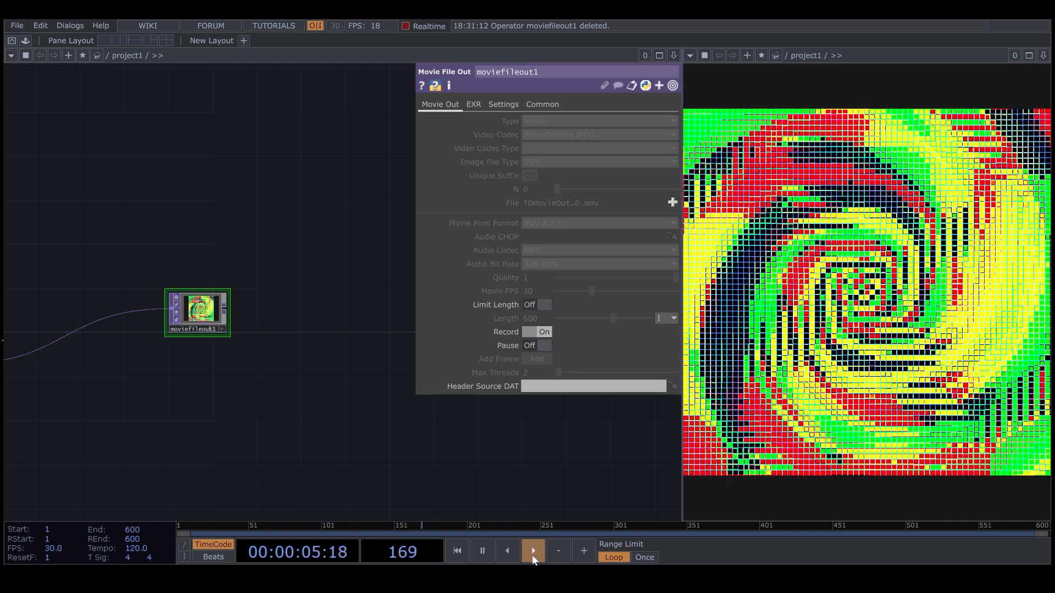
{"action": "key", "text": "space"}
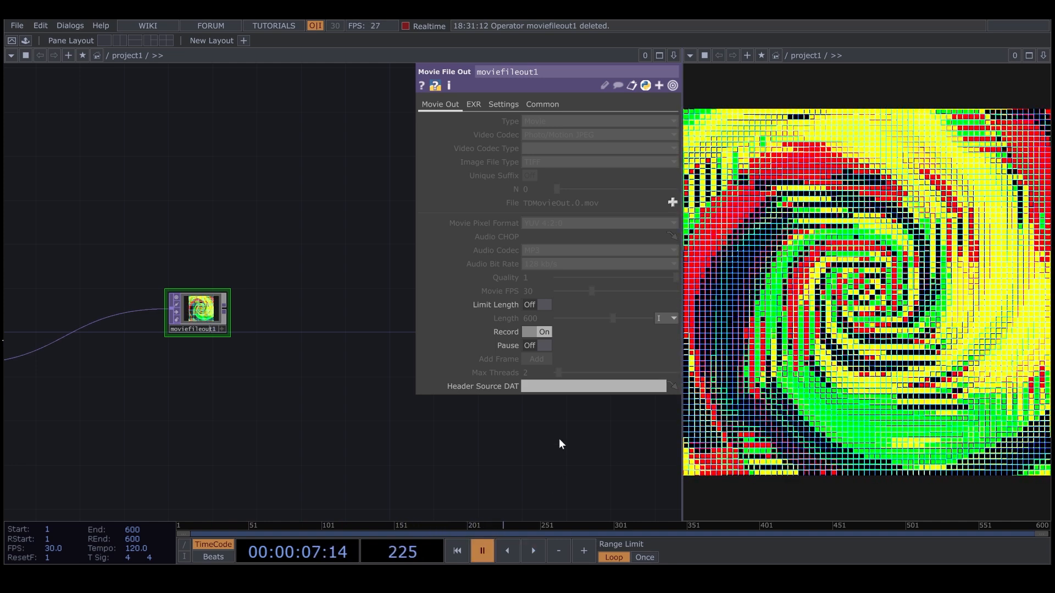
{"action": "left_click", "coordinate": [549, 332]}
{"action": "key", "text": "h"}
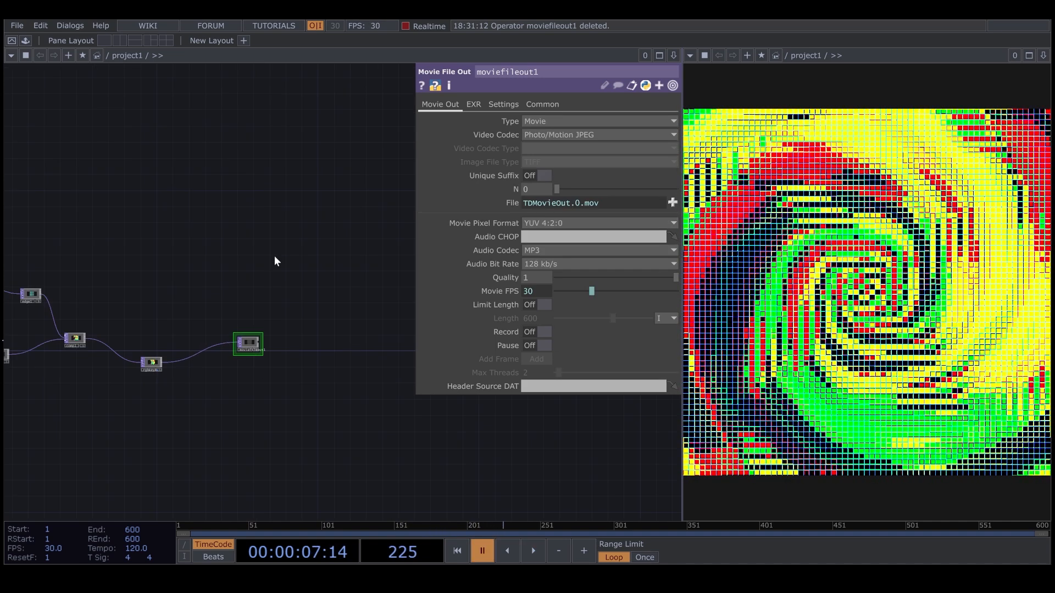